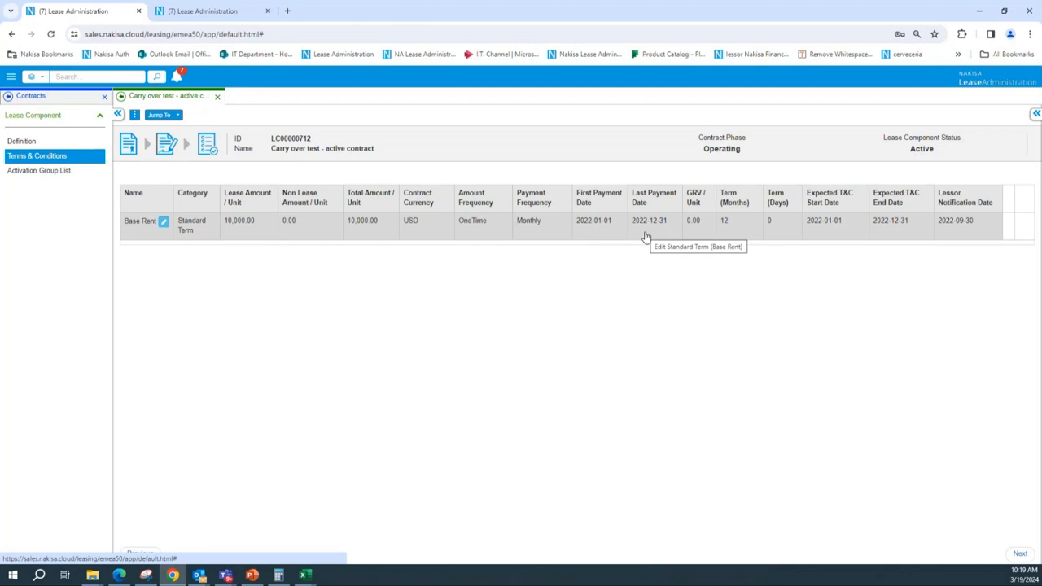
Open the lease component's definition, then jump to its parent contract and view the contract's accounting details
click(23, 140)
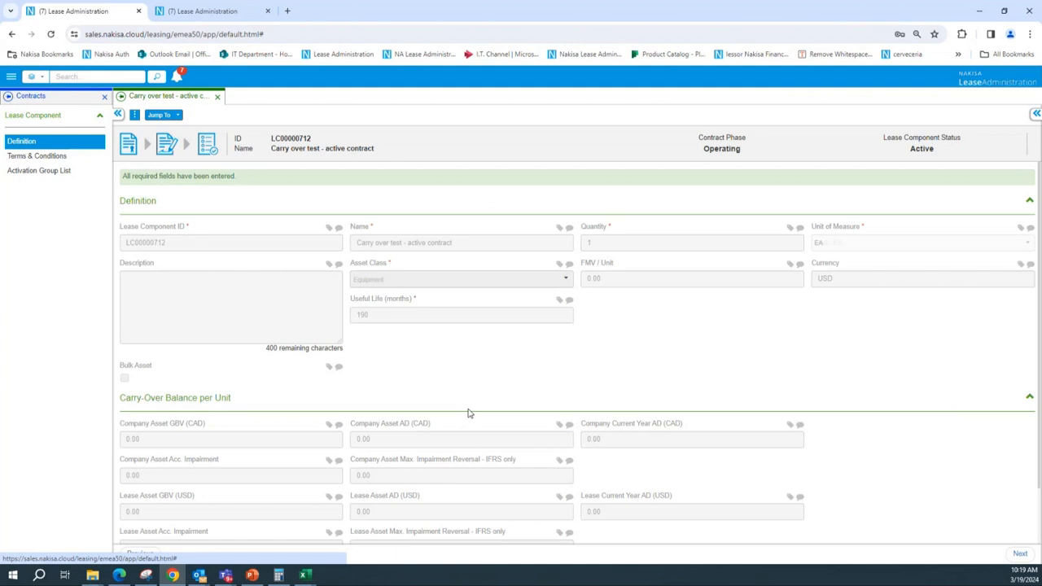
click(160, 115)
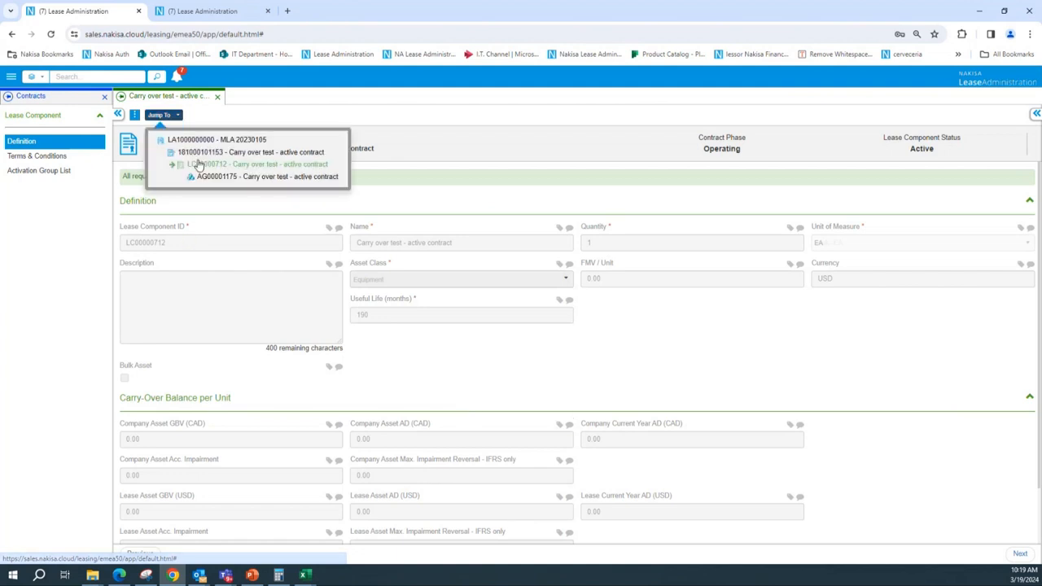
click(204, 152)
click(22, 184)
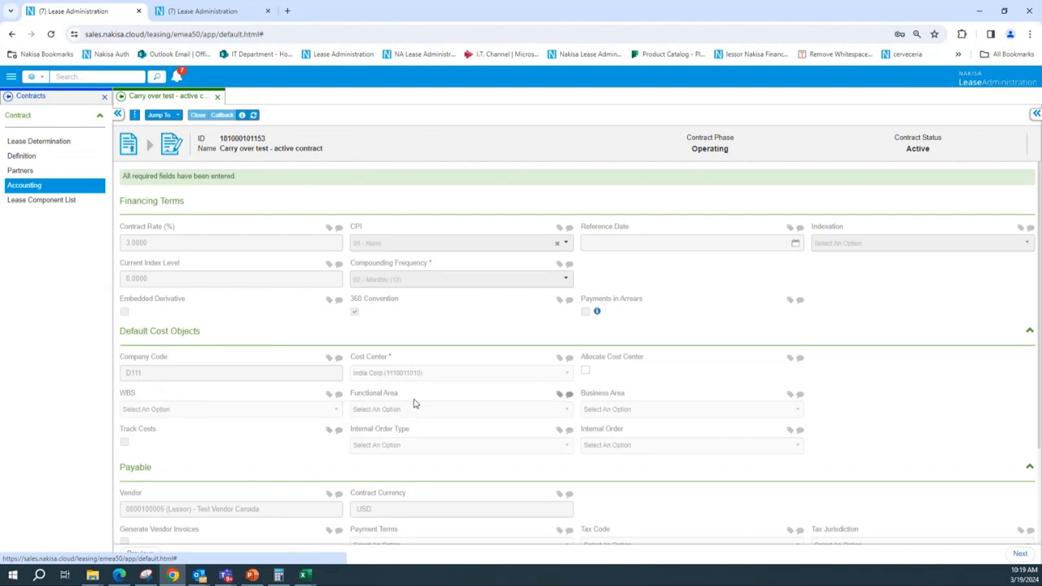
scroll(638, 373, down, 2)
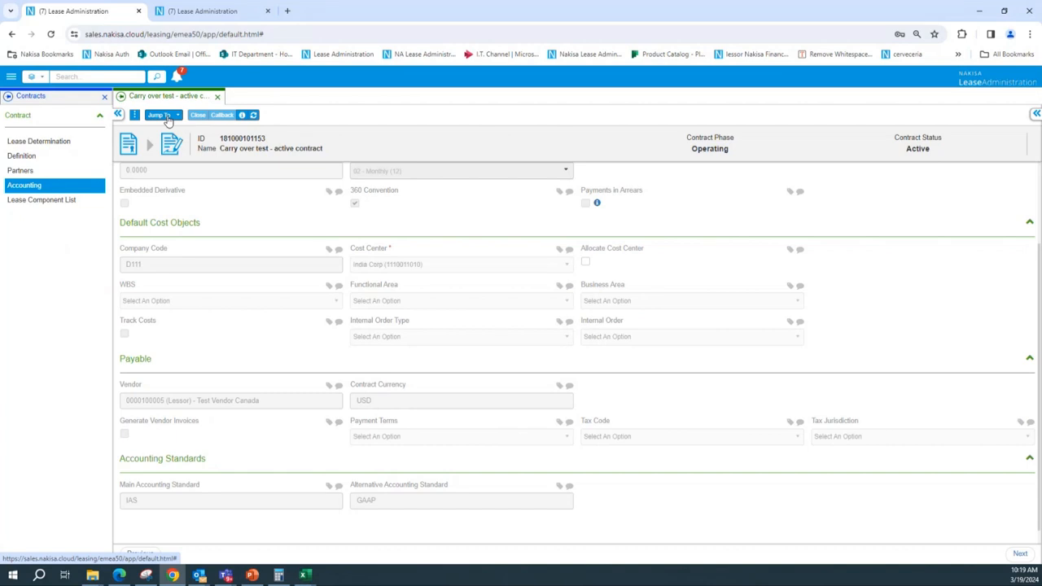
Open Disclosure Reports from the compliance reports and choose the Asset Roll Forward Report
click(12, 76)
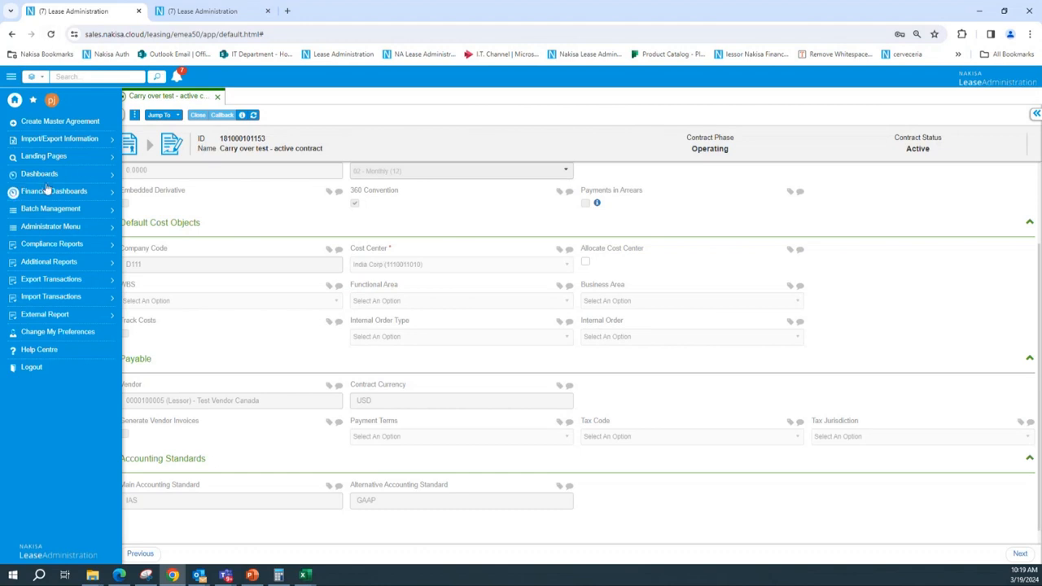
click(52, 244)
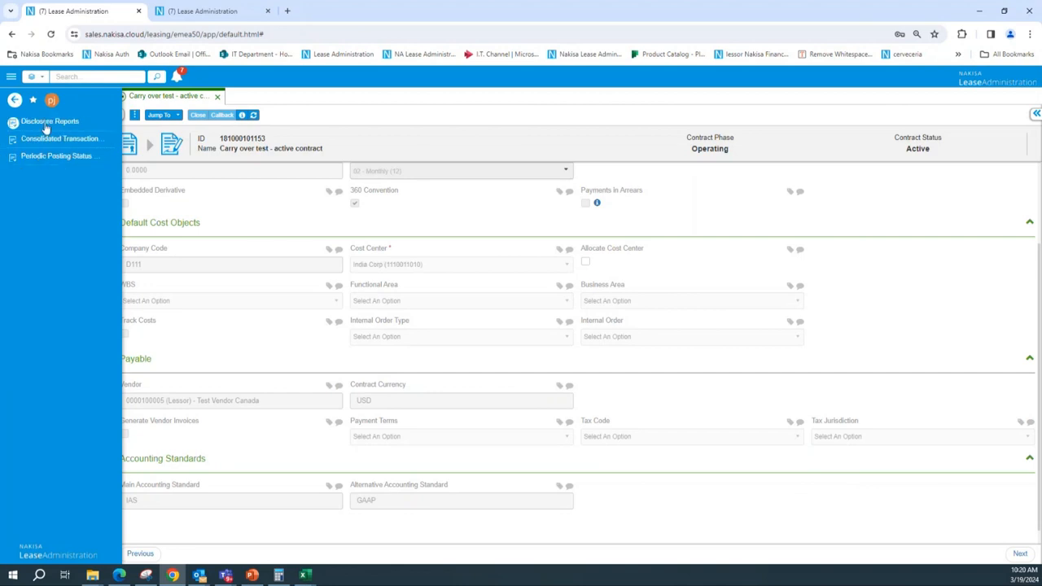
click(46, 124)
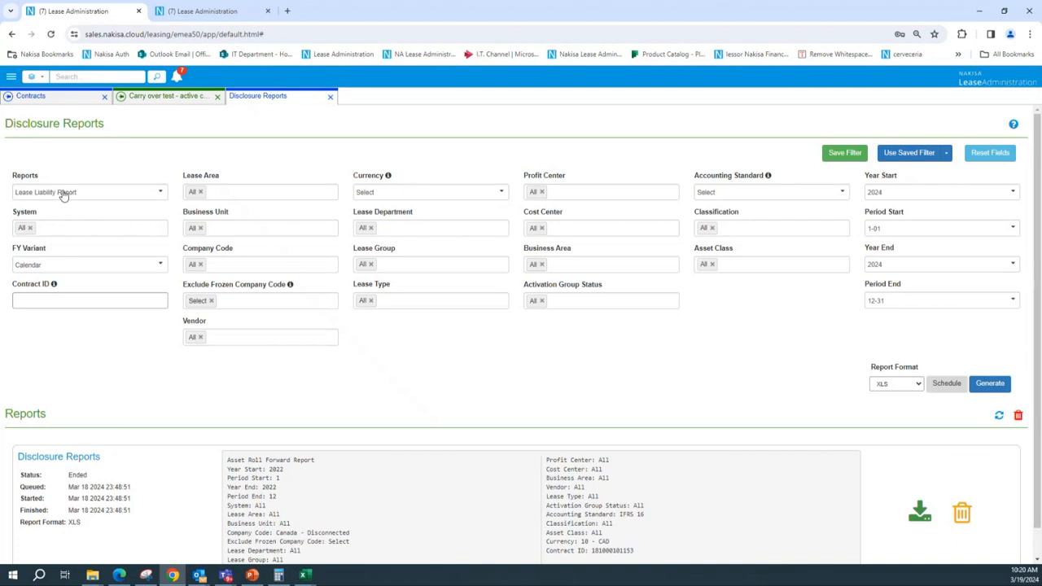
click(64, 196)
text(a)
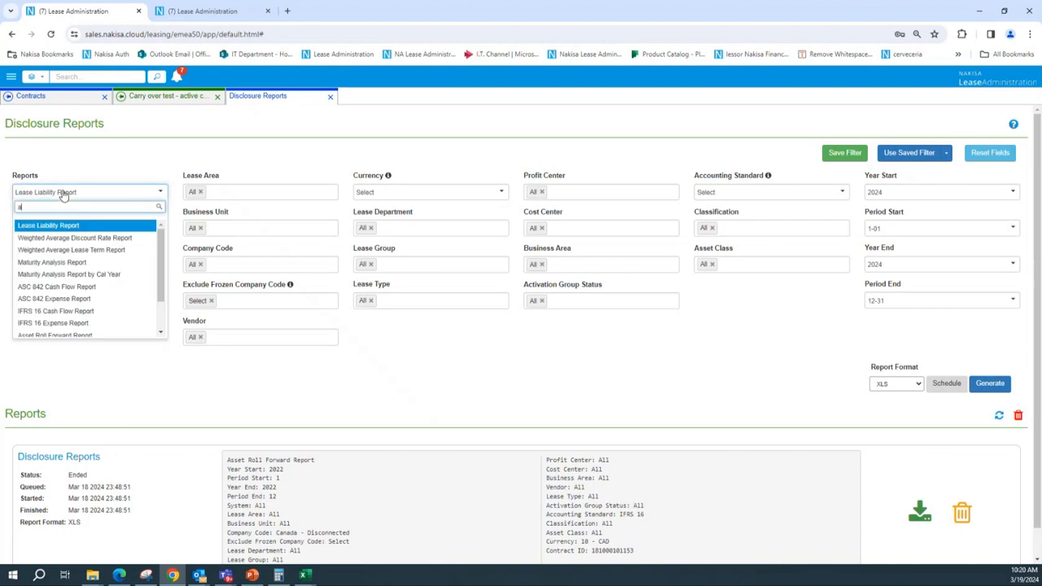
text(sset)
click(71, 227)
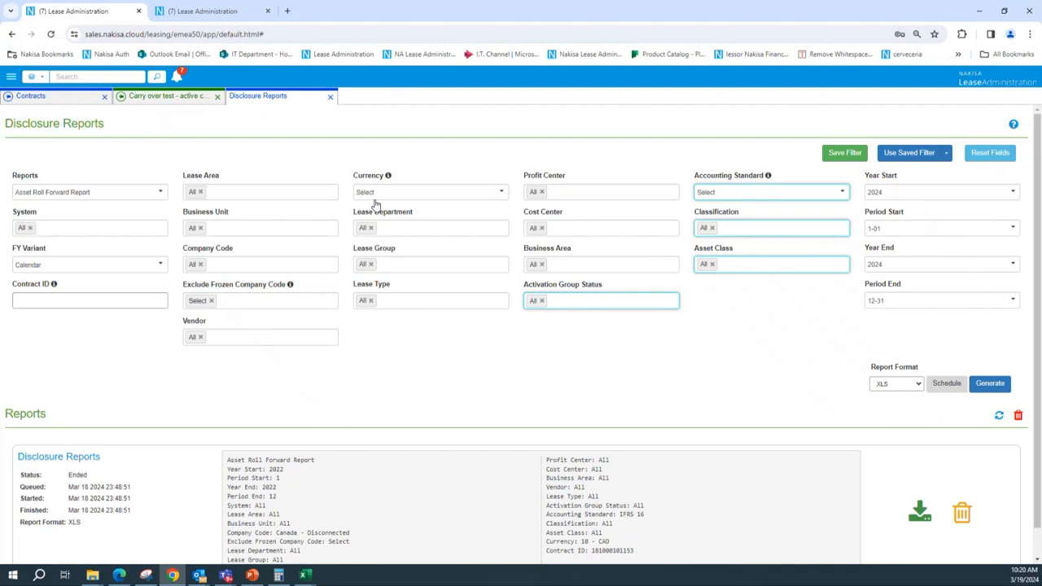
Filter the company code to D111 - Canada - Disconnected
click(229, 262)
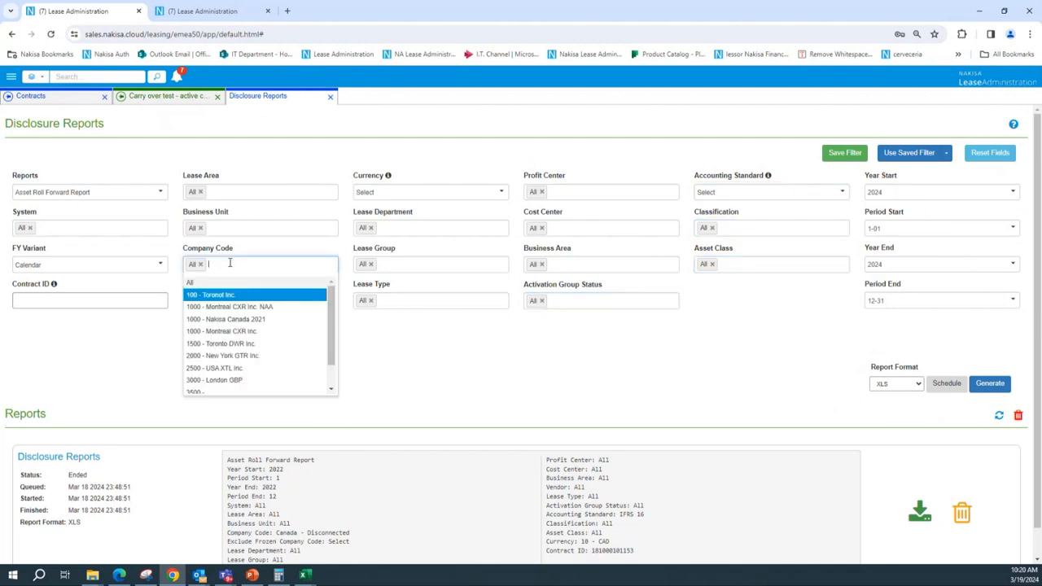
text(d11)
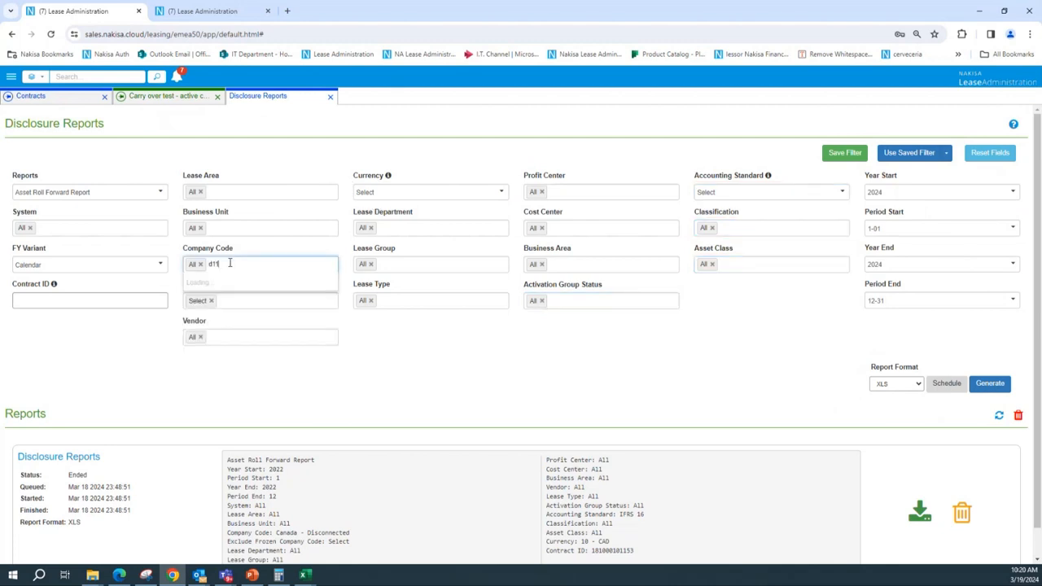
key(BackSpace)
key(BackSpace)
key(BackSpace)
text(D111)
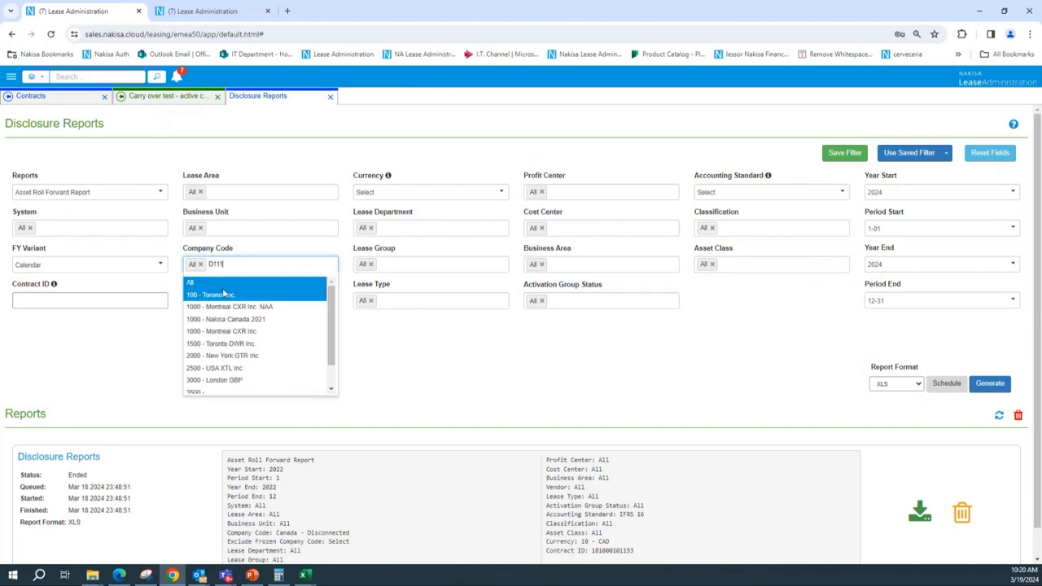
click(238, 295)
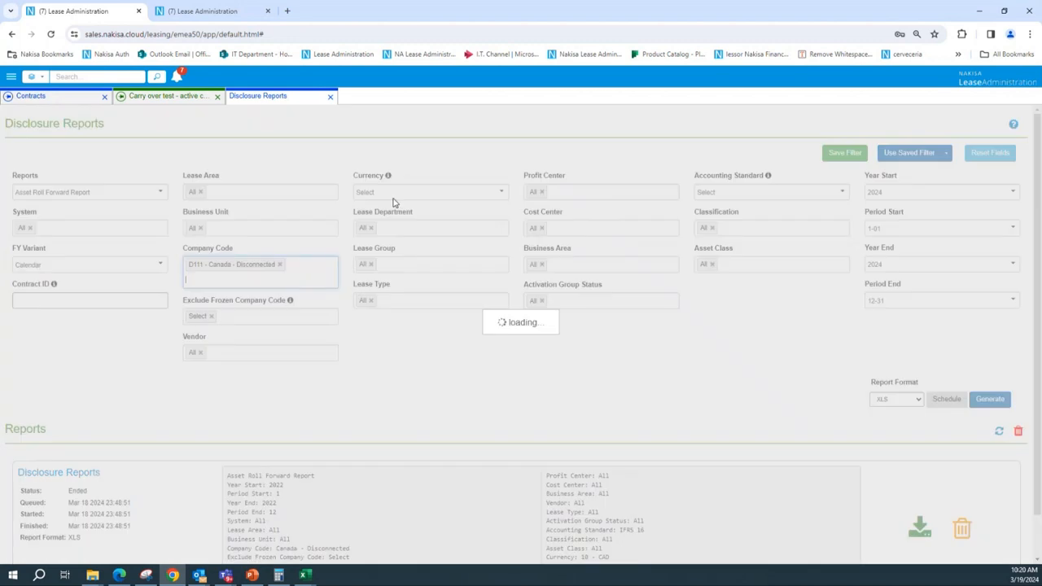
Set the report currency to 10 - CAD
click(415, 193)
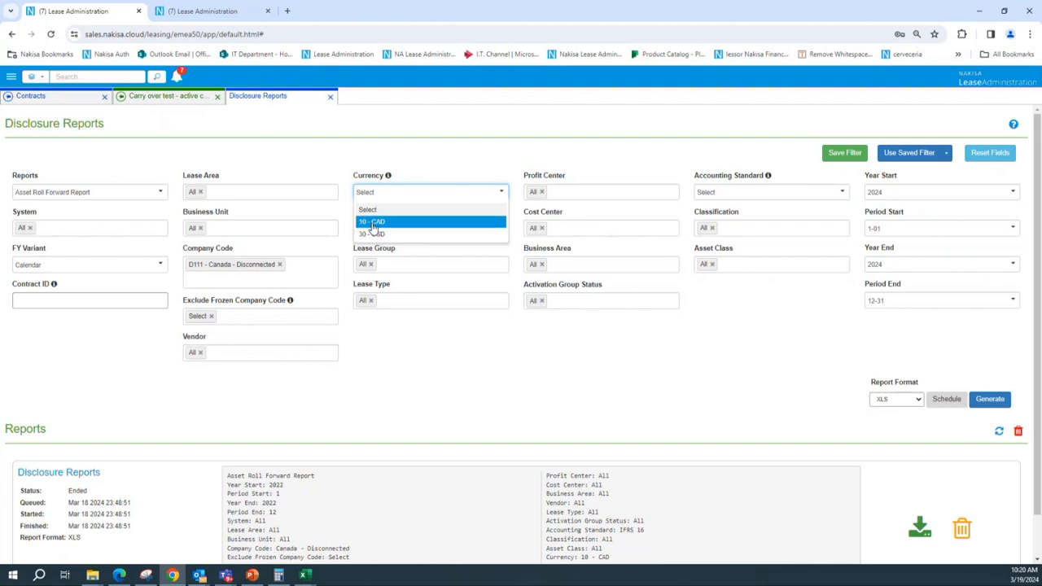
click(381, 225)
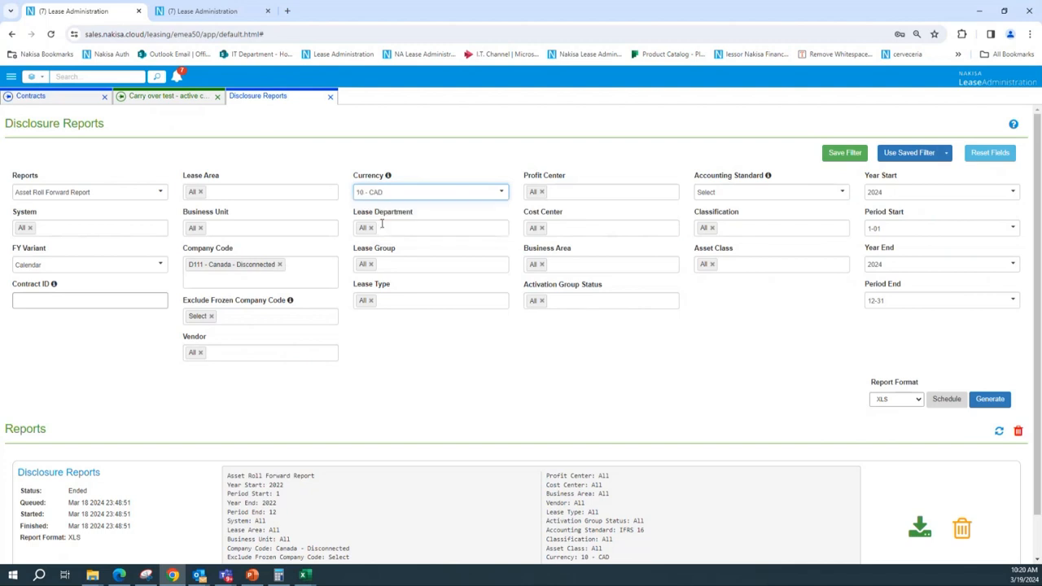
click(85, 298)
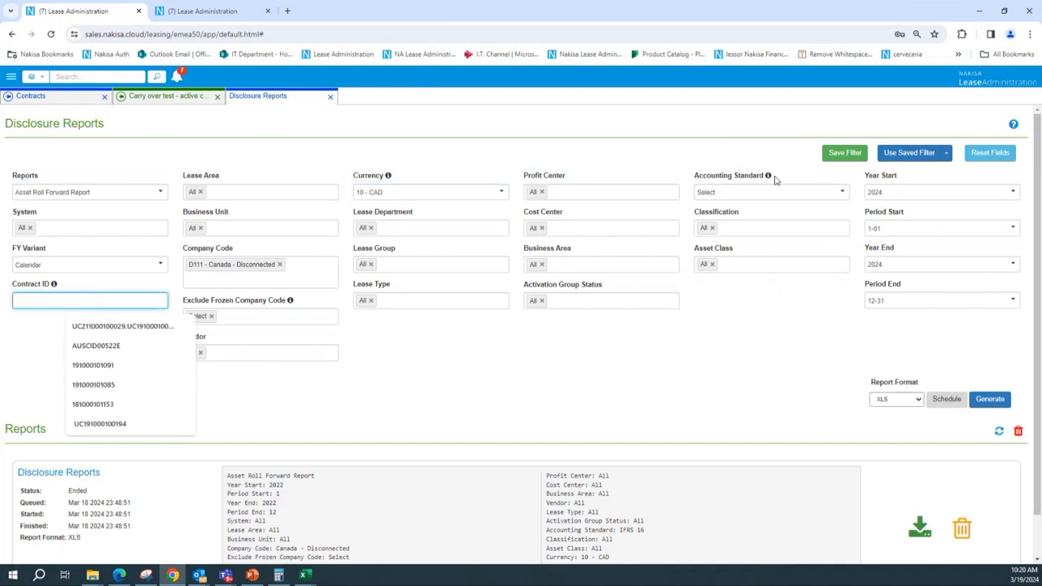
Set the accounting standard to IFRS 16 and the start year to 2022
click(815, 195)
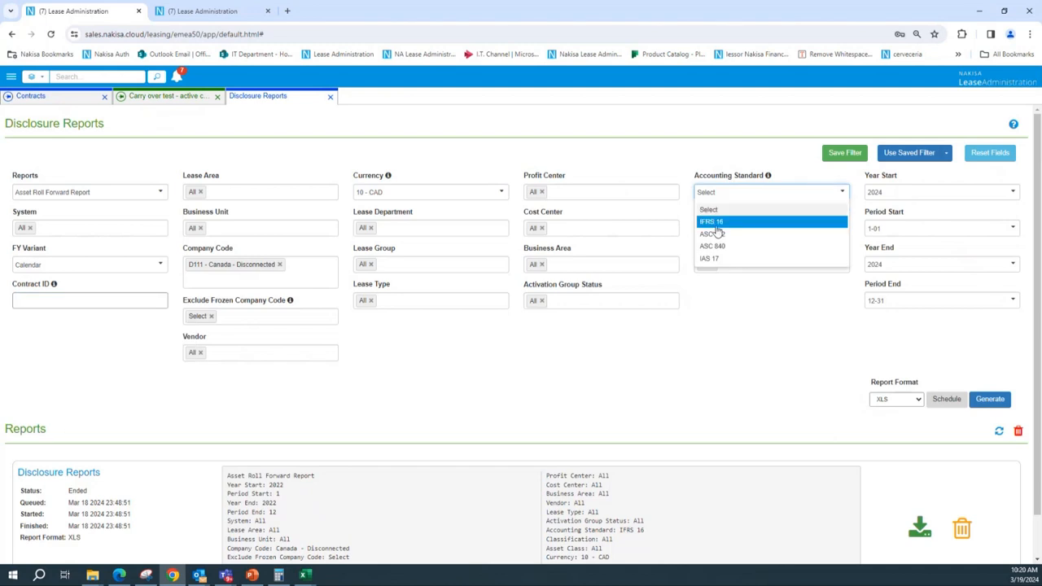
click(712, 221)
click(902, 195)
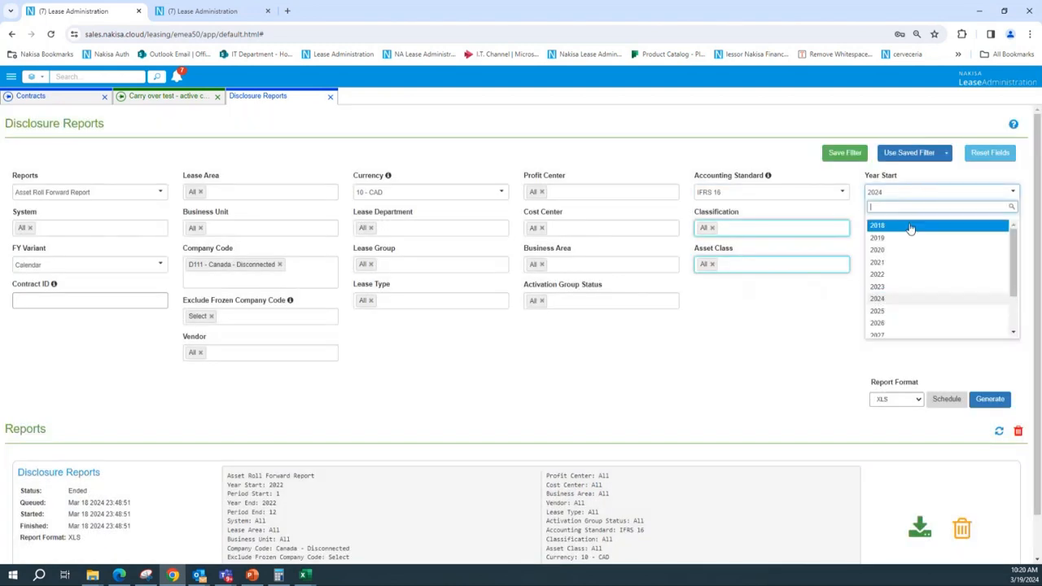
click(898, 274)
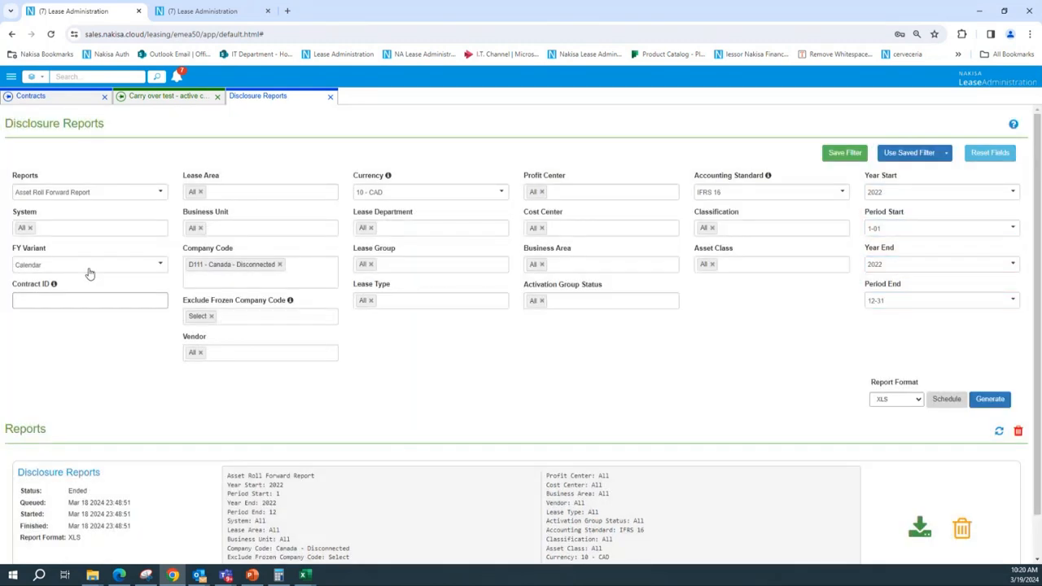
click(72, 300)
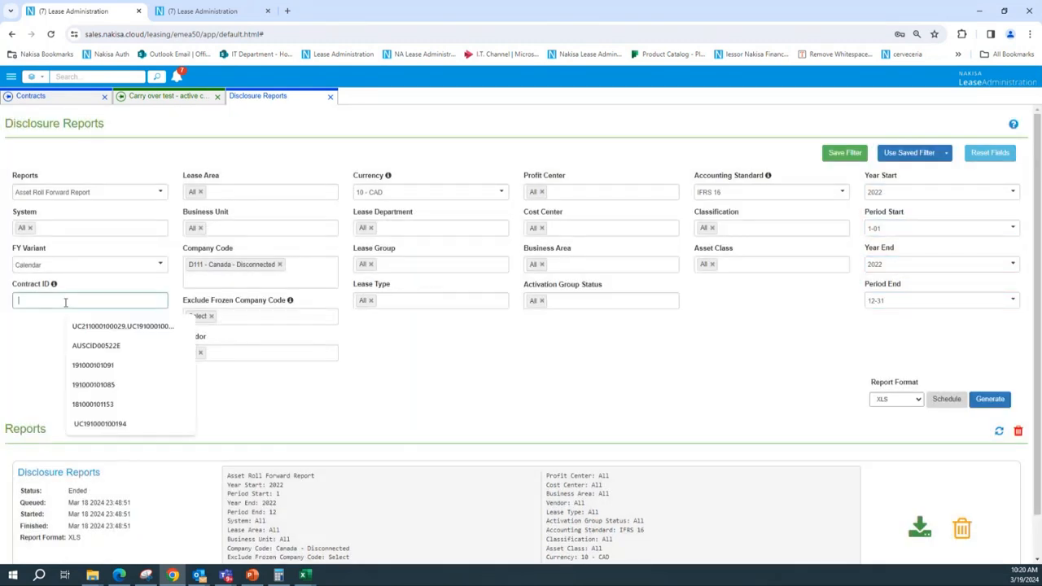
click(167, 96)
double_click(242, 139)
key(ctrl+c)
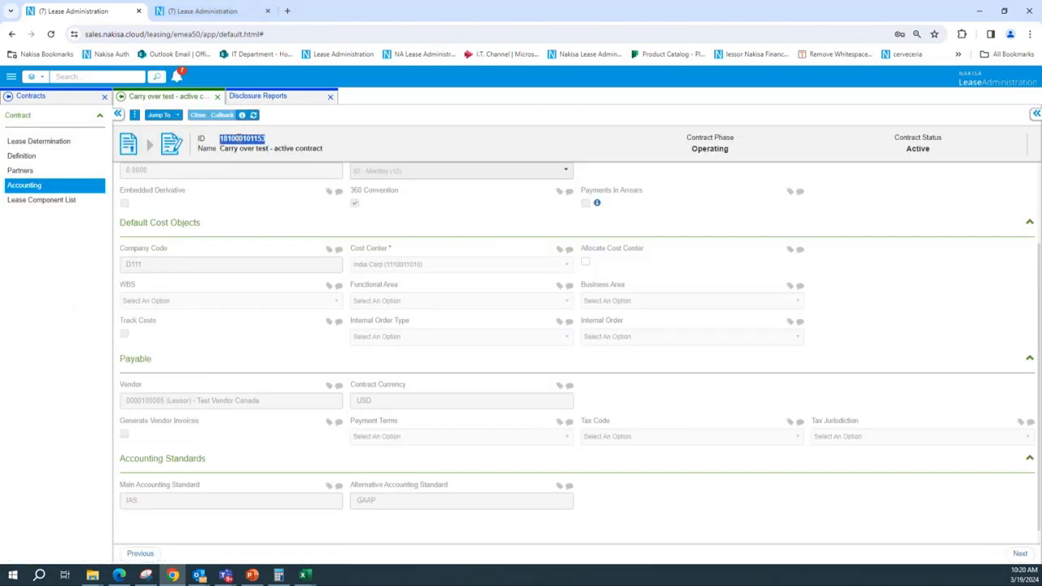
click(284, 107)
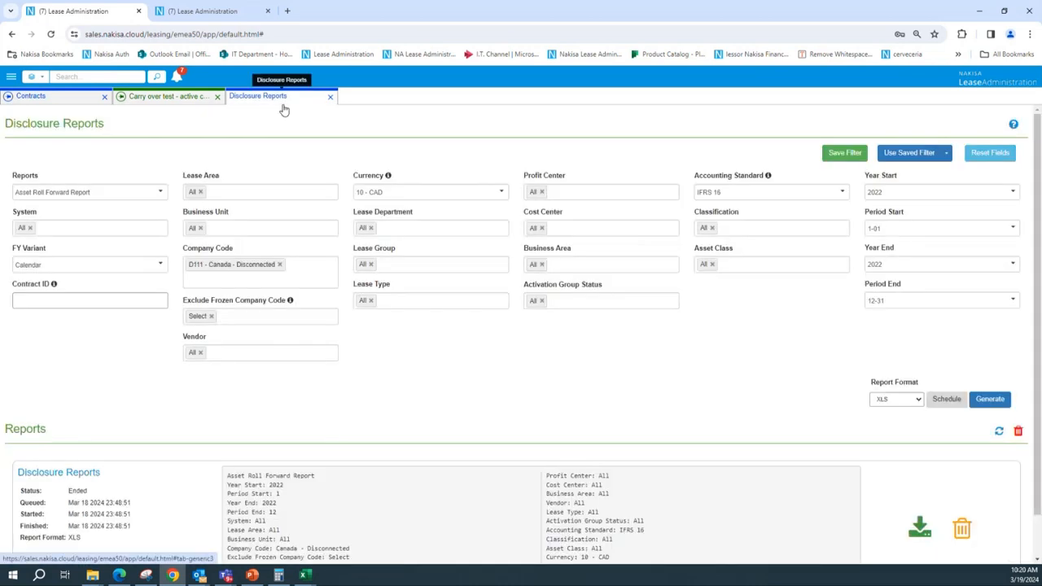
click(87, 301)
key(ctrl+v)
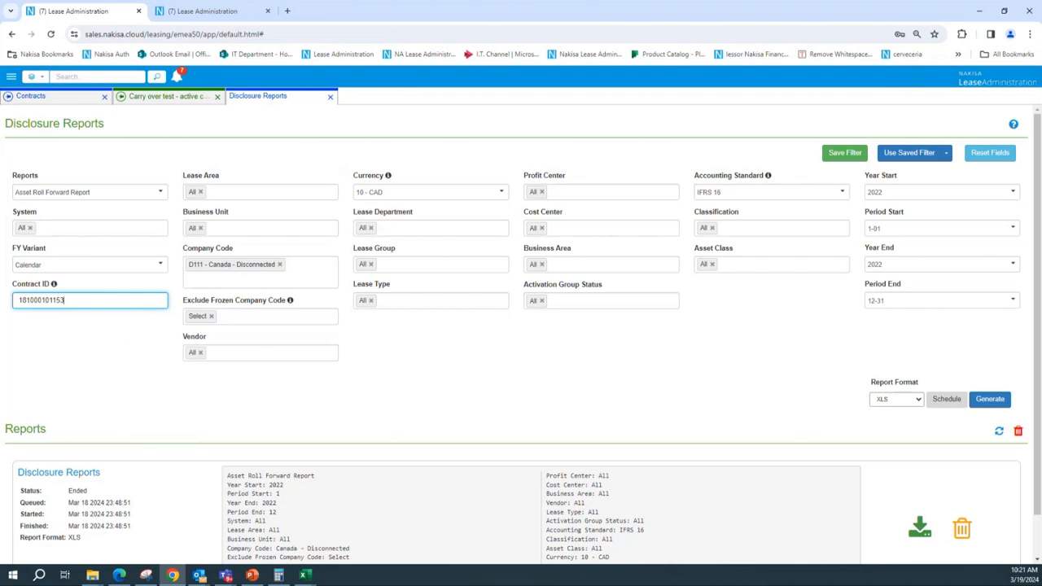
key(alt+Tab)
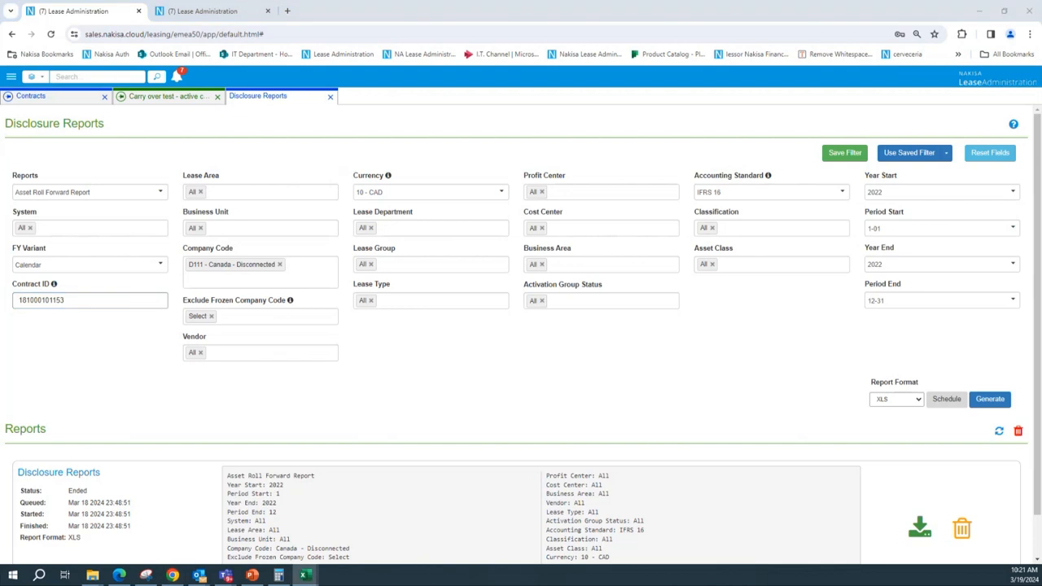
drag(0, 129, 526, 166)
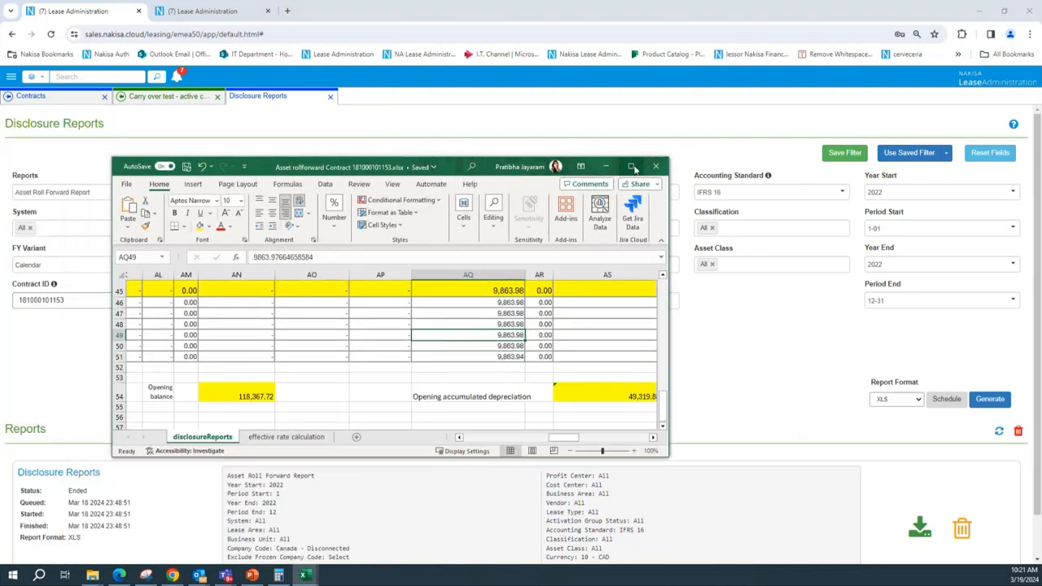
click(632, 167)
scroll(234, 314, up, 7)
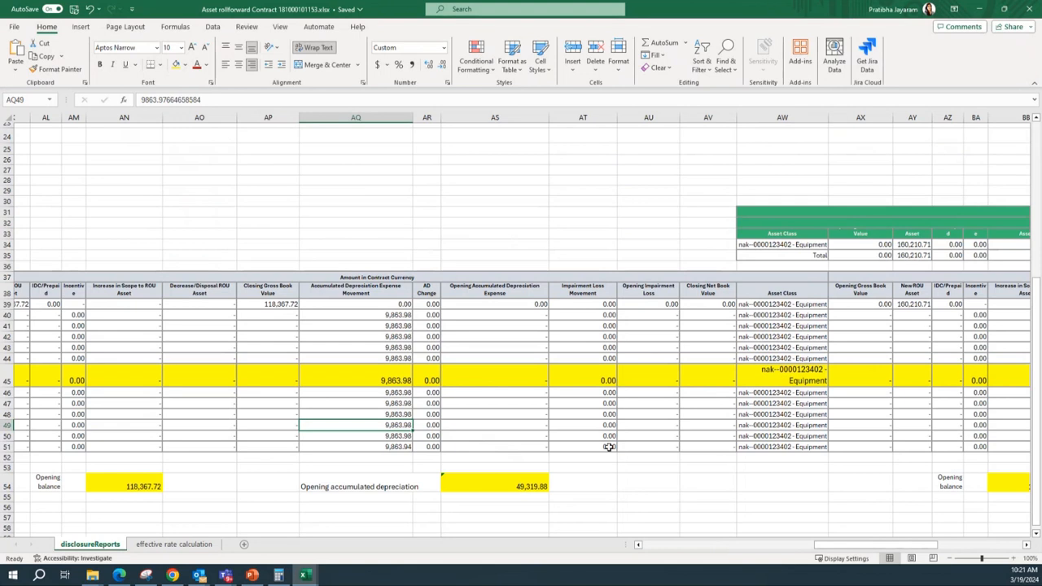
drag(830, 546, 660, 545)
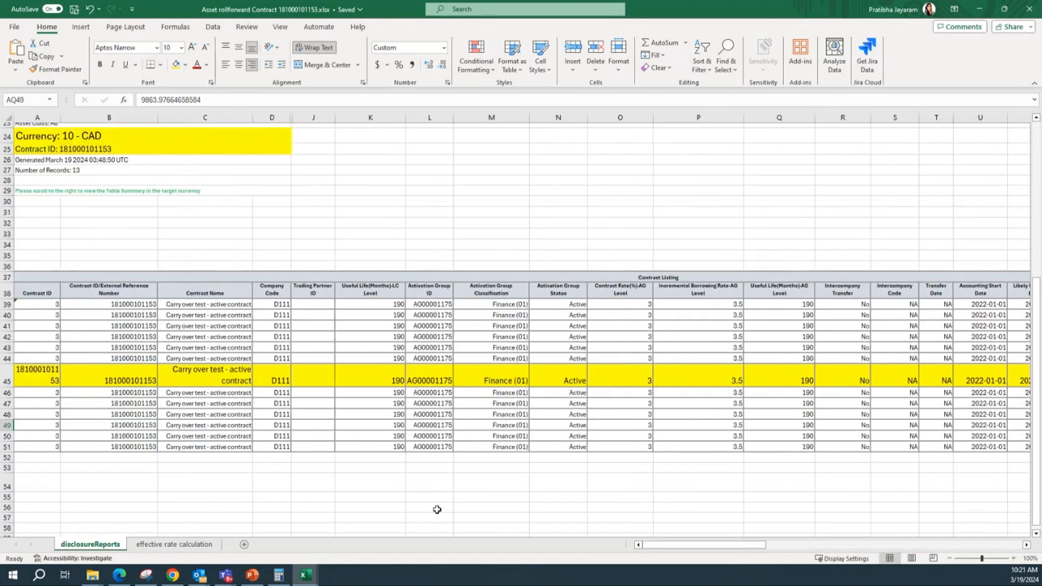
Review the workbook's header parameters such as period, currency and contract ID
scroll(121, 222, up, 8)
drag(68, 162, 74, 208)
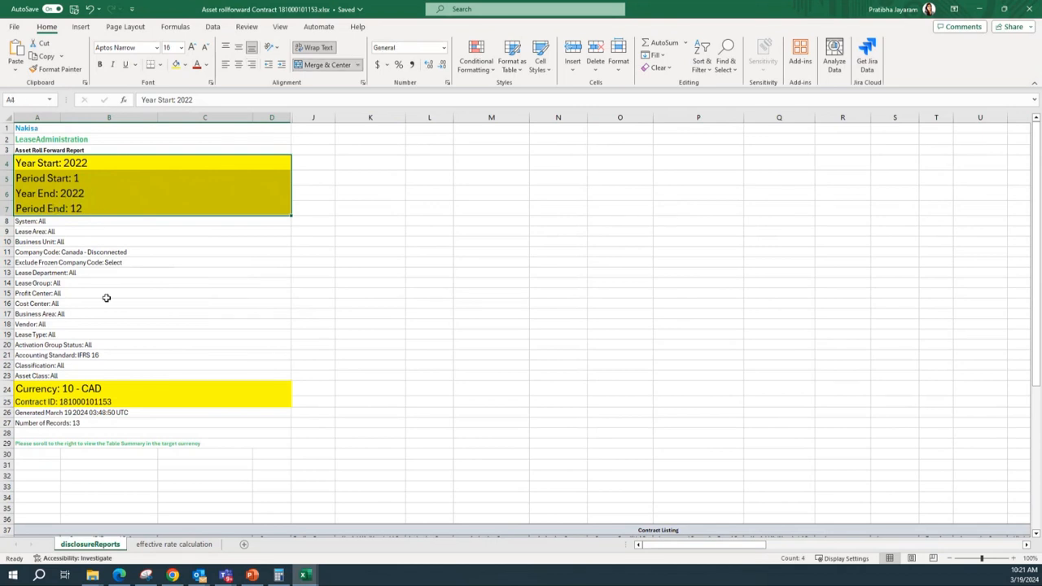
scroll(49, 362, down, 1)
click(81, 358)
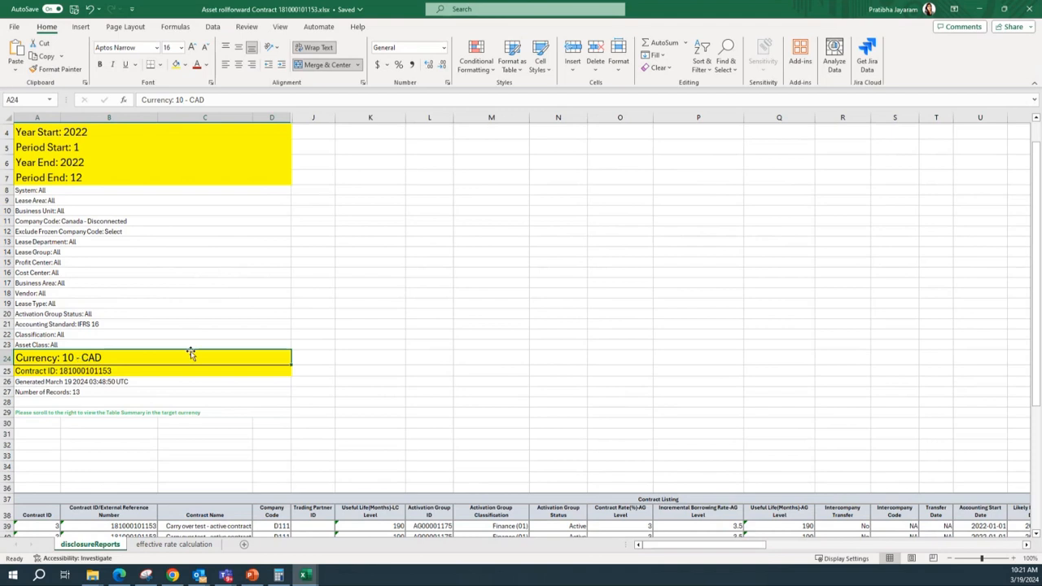
click(26, 370)
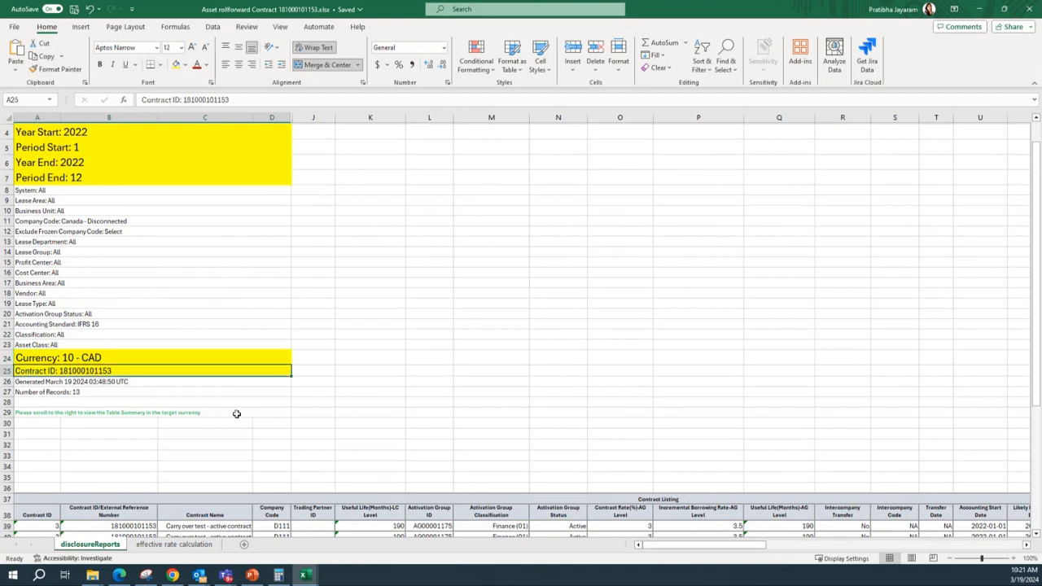
scroll(245, 419, down, 6)
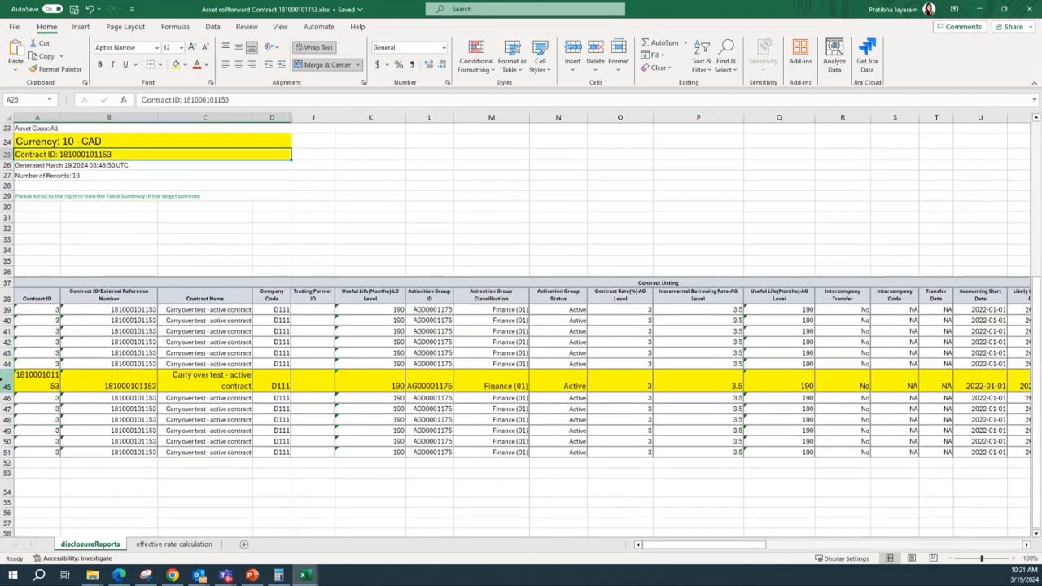
Examine the contract listing rows and the opening balance and opening accumulated depreciation cells
click(6, 380)
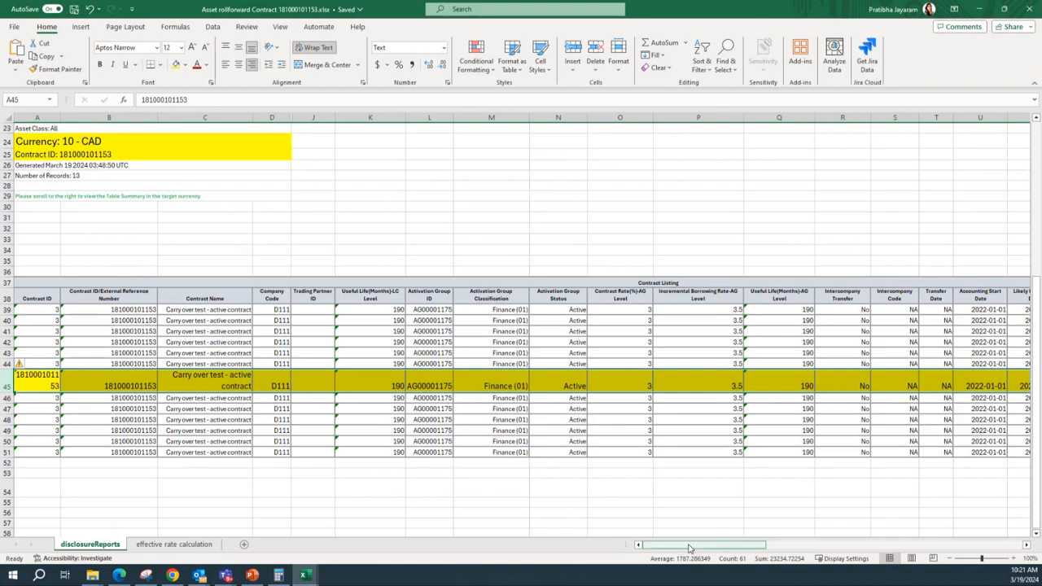
drag(688, 548, 820, 547)
click(396, 486)
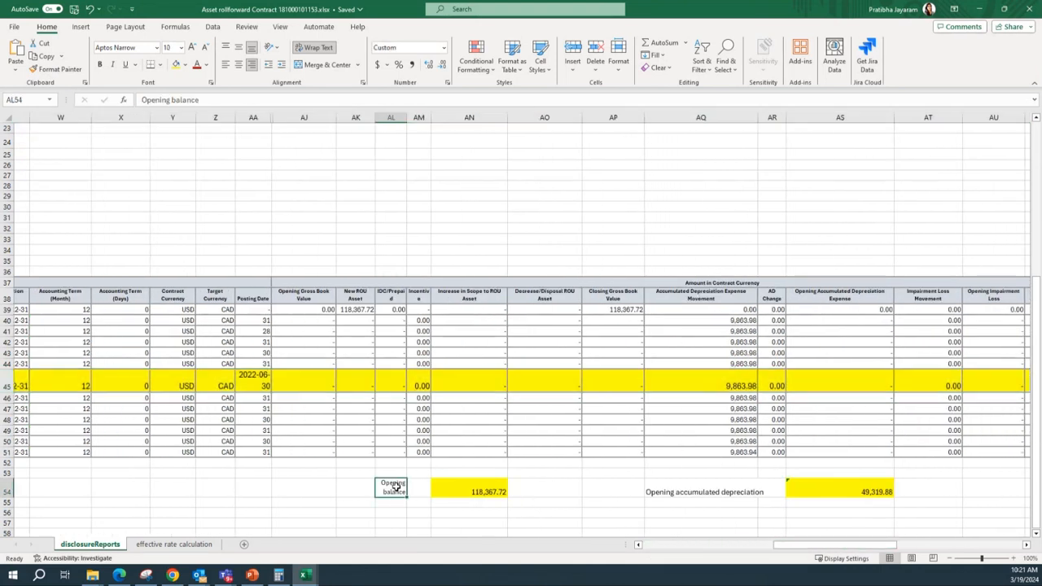
click(477, 492)
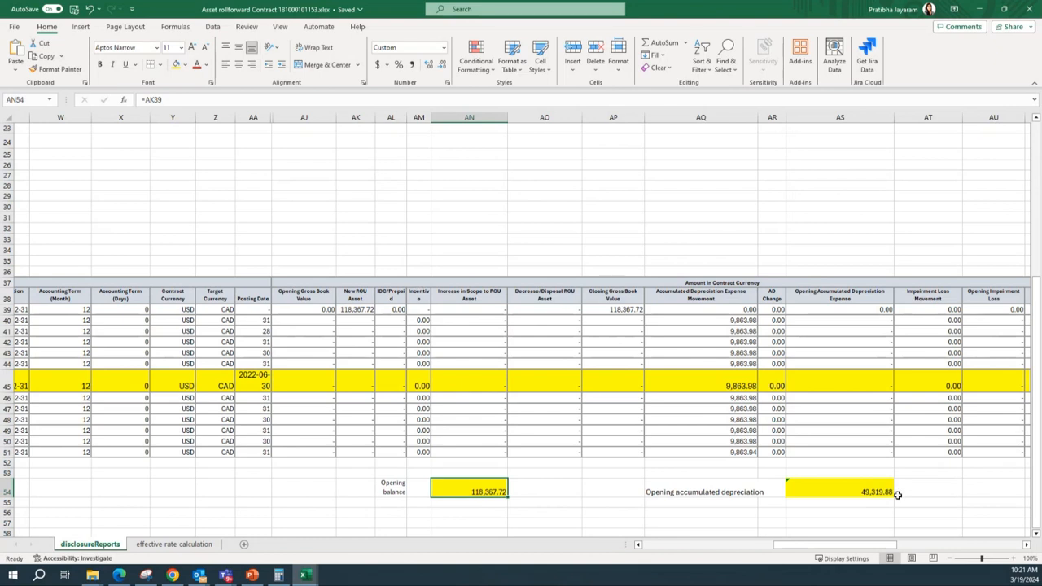
click(696, 497)
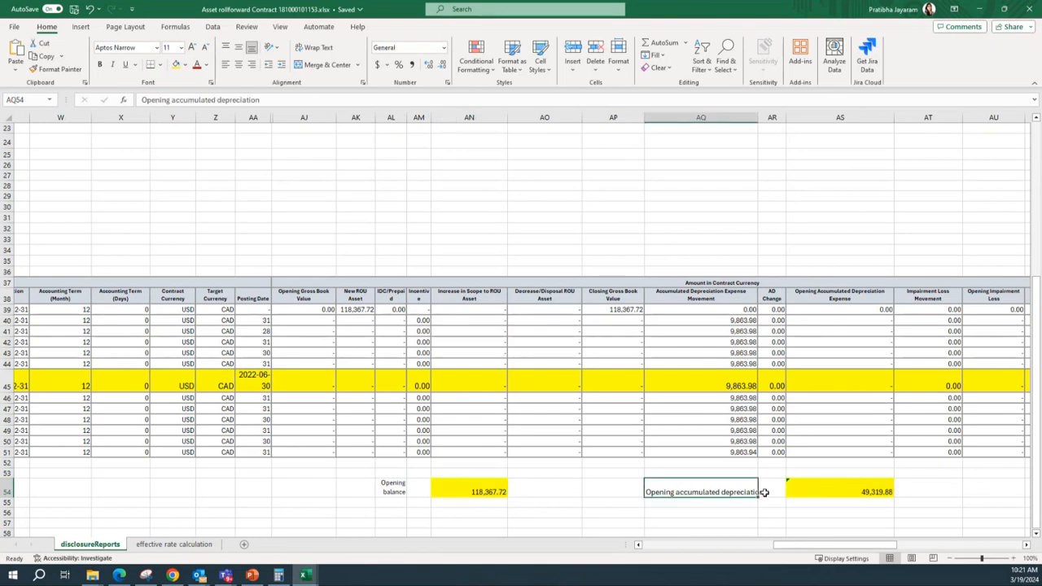
Examine the accumulated depreciation movements and the opening balance formulas in the contract and target currency sections
drag(737, 319, 737, 366)
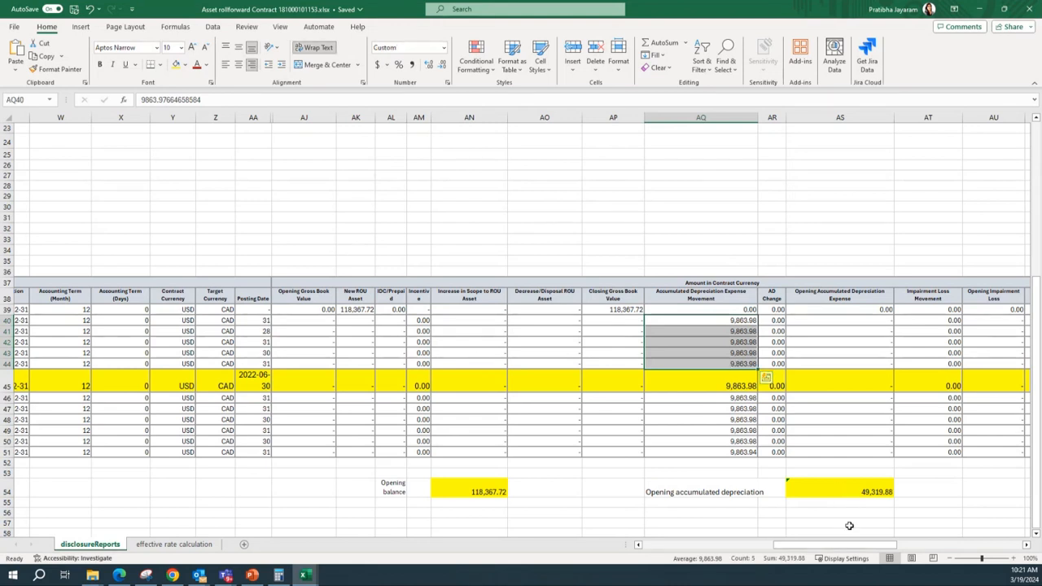
drag(832, 545, 959, 545)
click(418, 484)
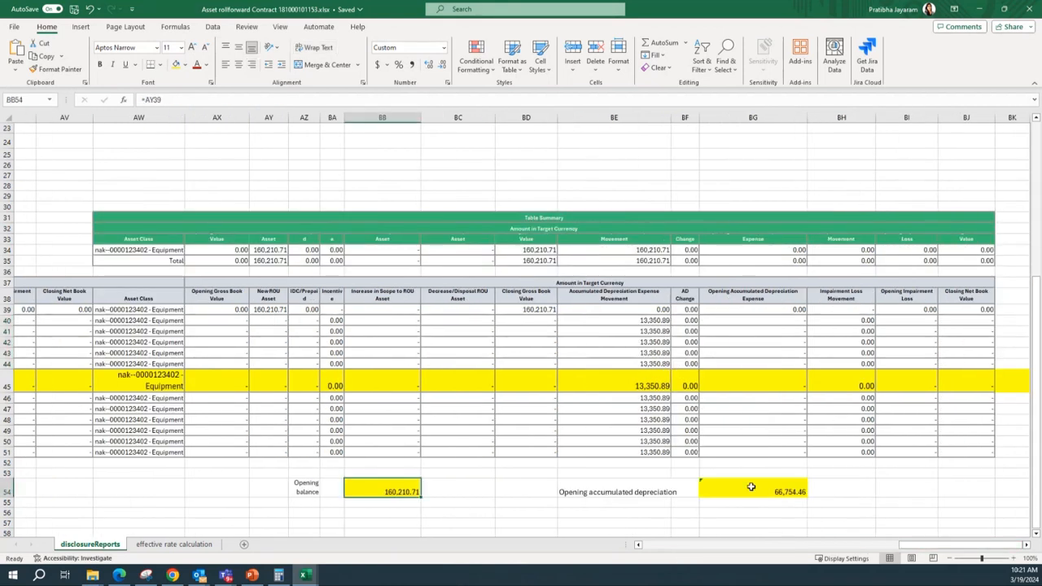
click(751, 487)
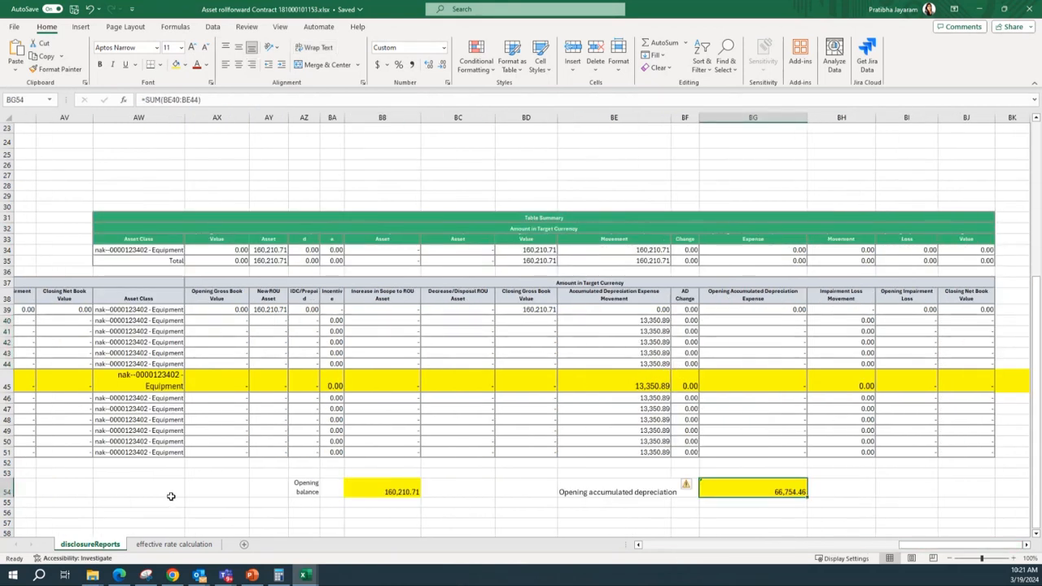
key(alt)
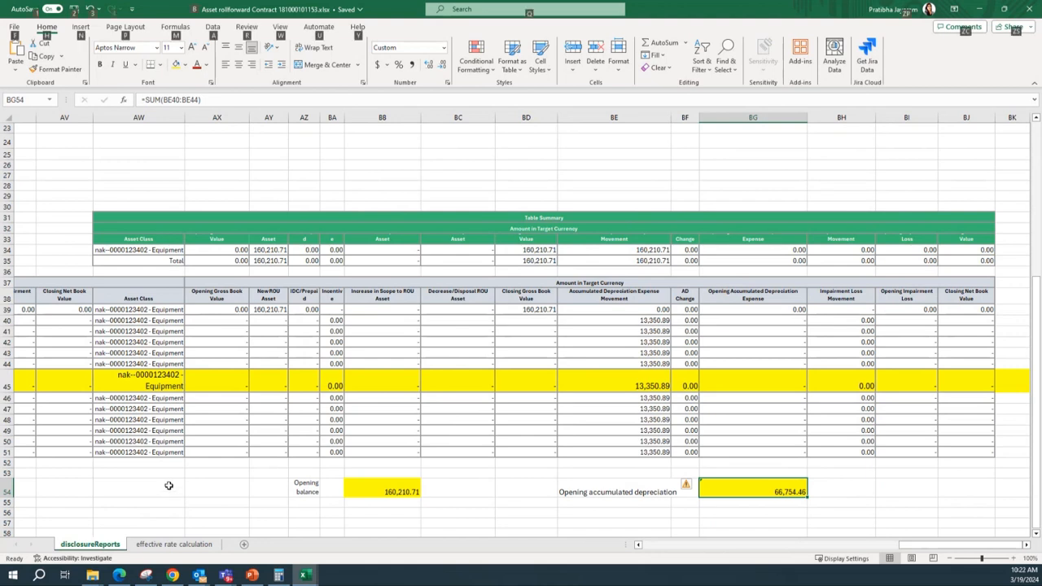
key(alt+Tab)
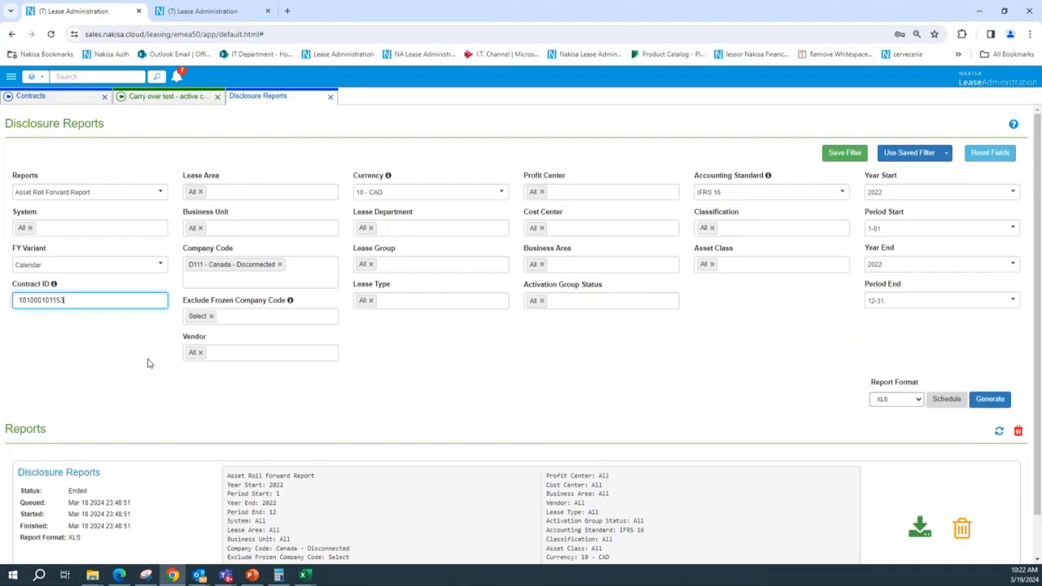
click(155, 96)
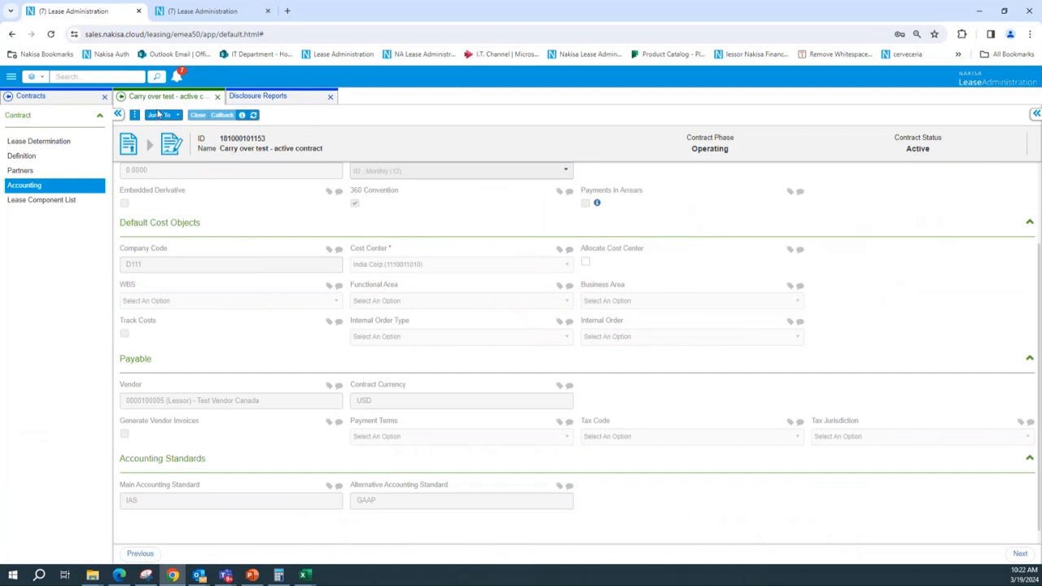
click(134, 119)
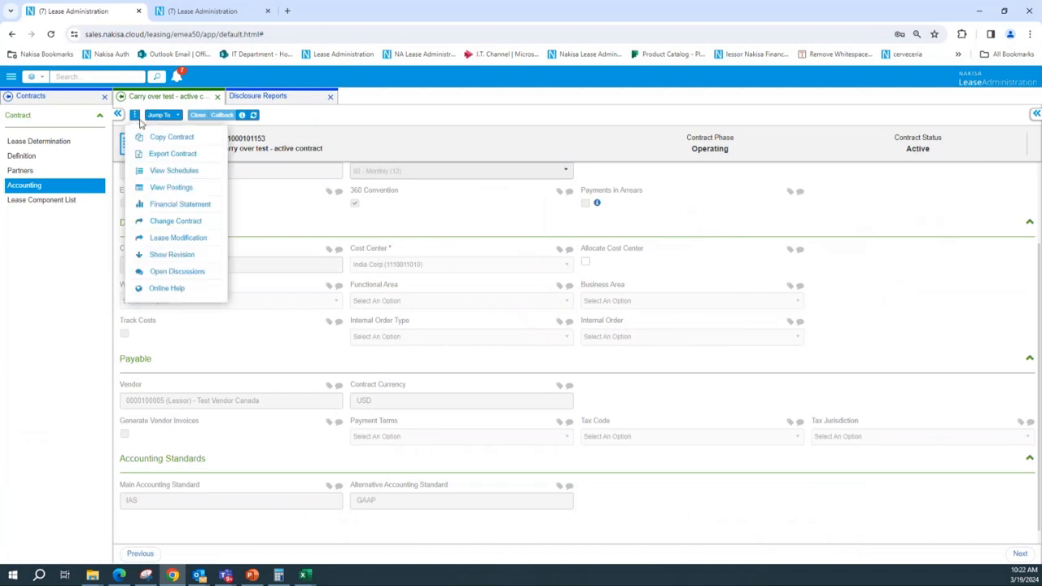
click(176, 140)
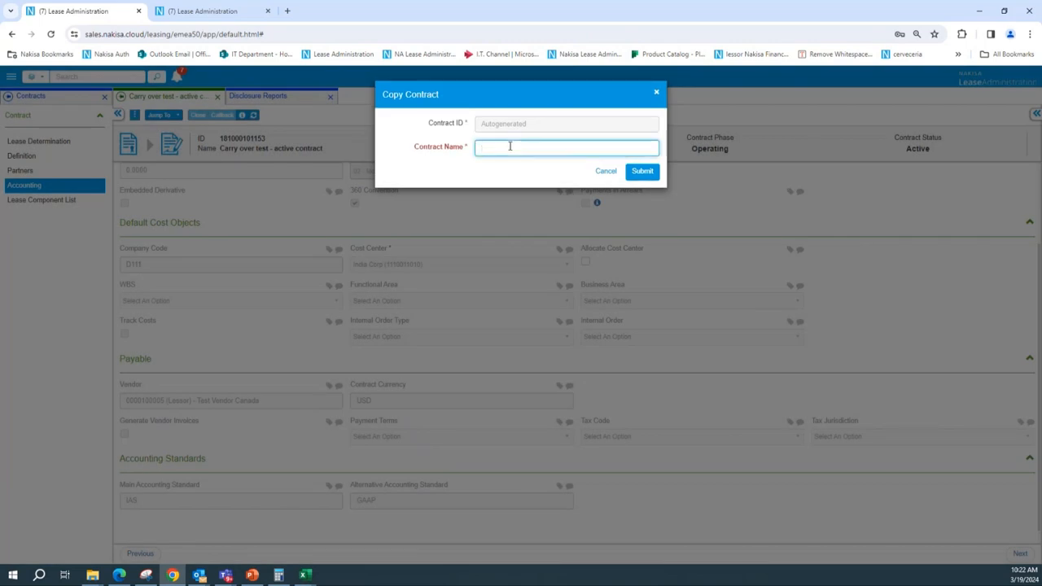
text(Carry)
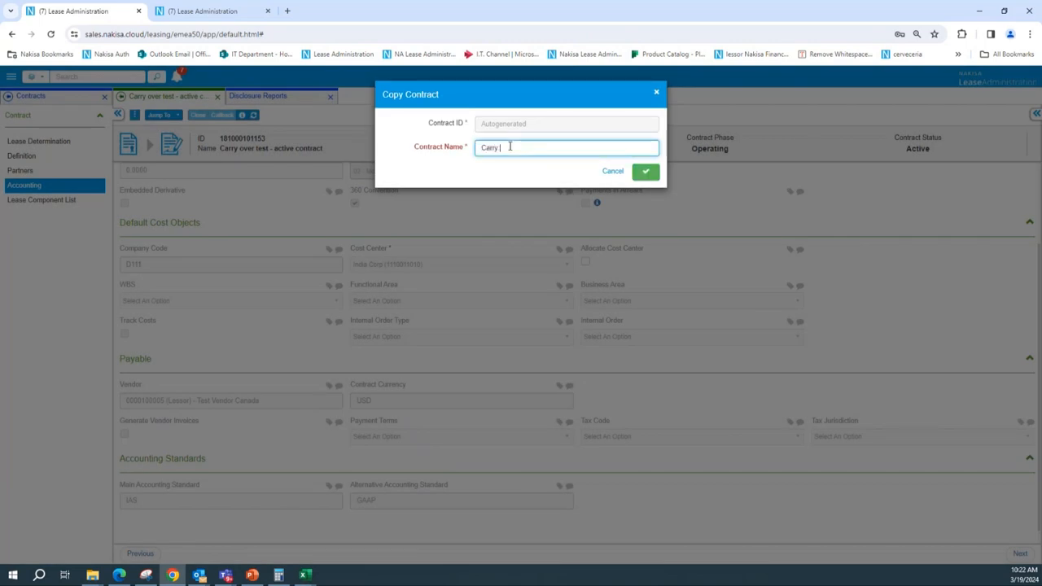
text( over balance)
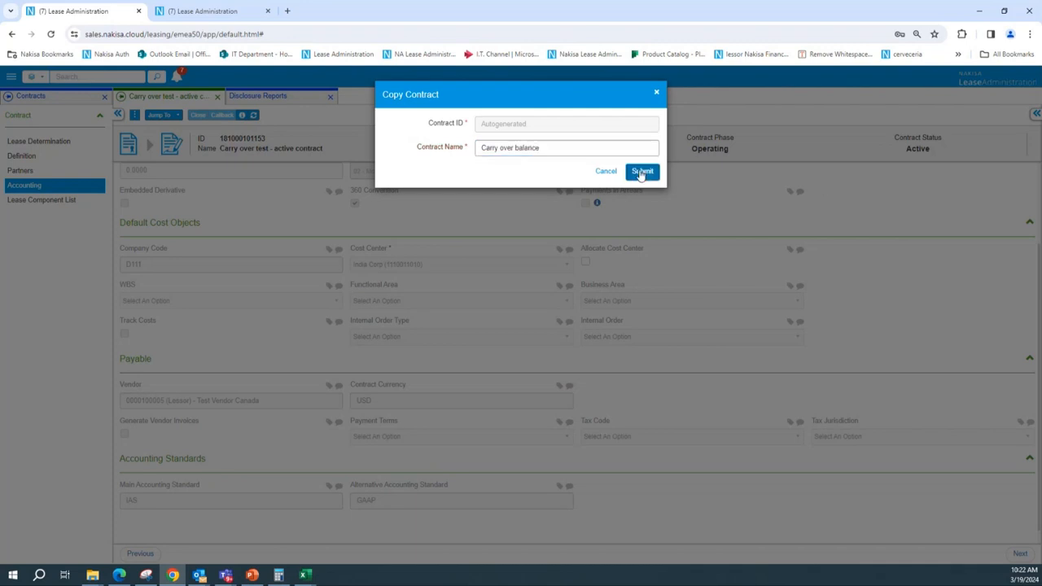
click(643, 172)
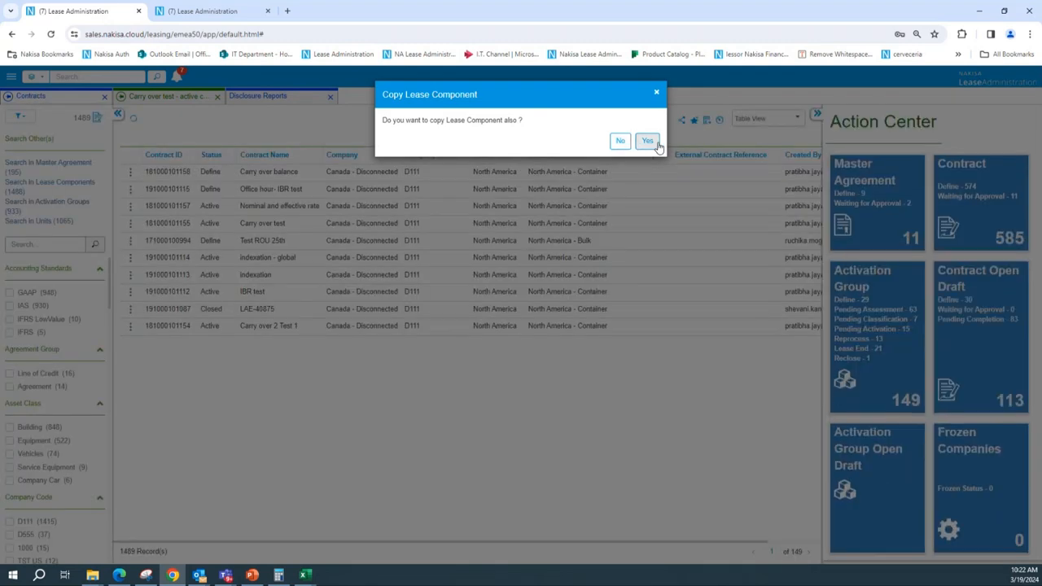
click(655, 145)
Open the copied contract's lease component and paste the CAD opening balance 160,210.71 into Company Asset GBV (CAD)
click(260, 176)
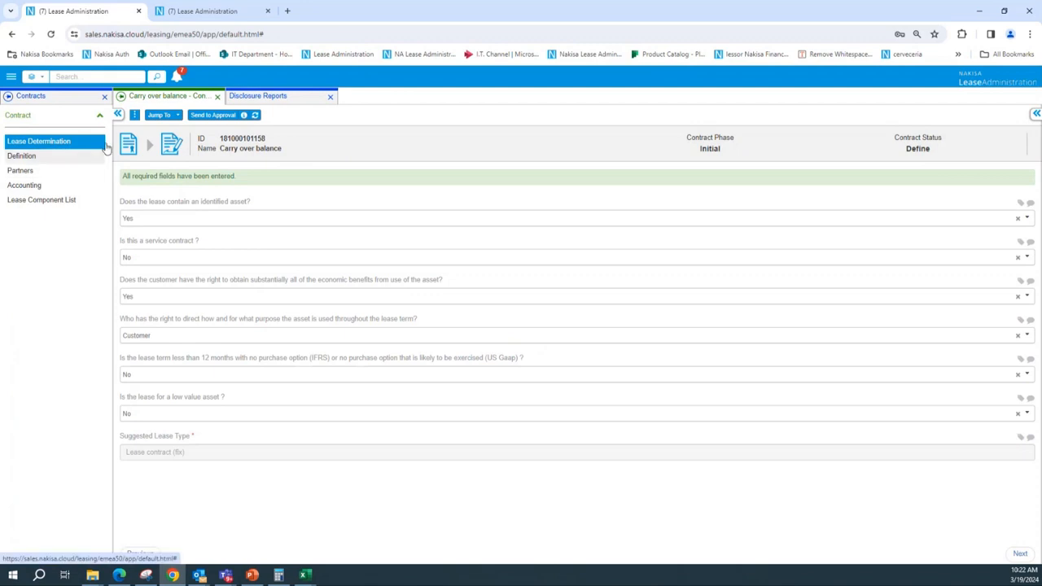
click(159, 115)
click(215, 165)
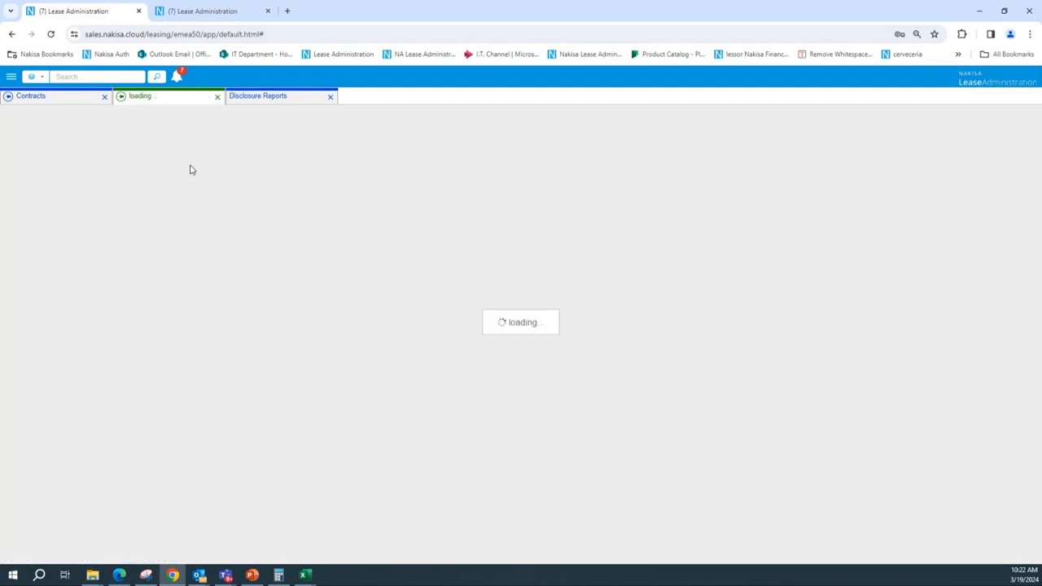
scroll(161, 421, down, 2)
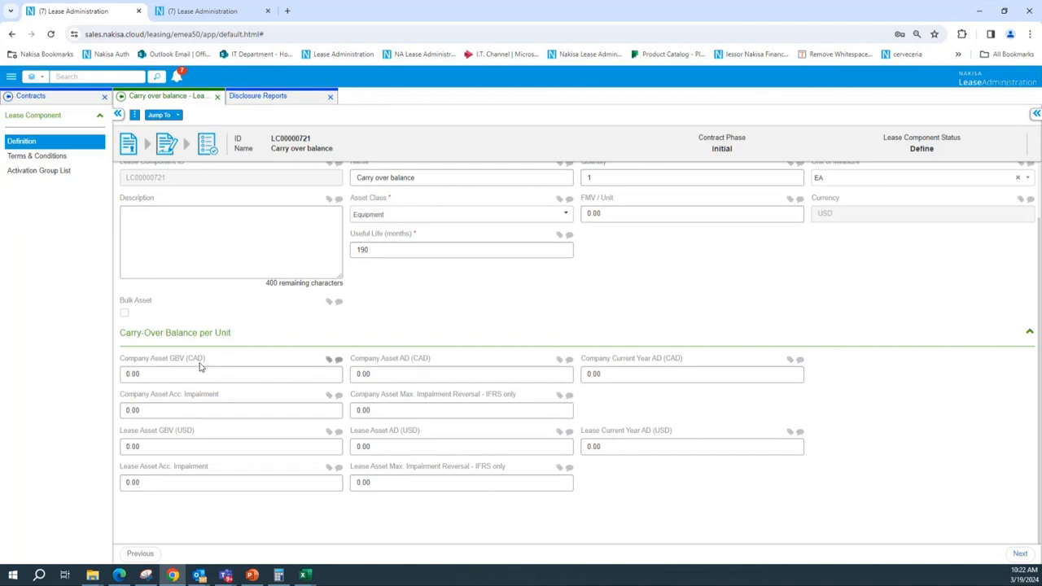
key(alt+Tab)
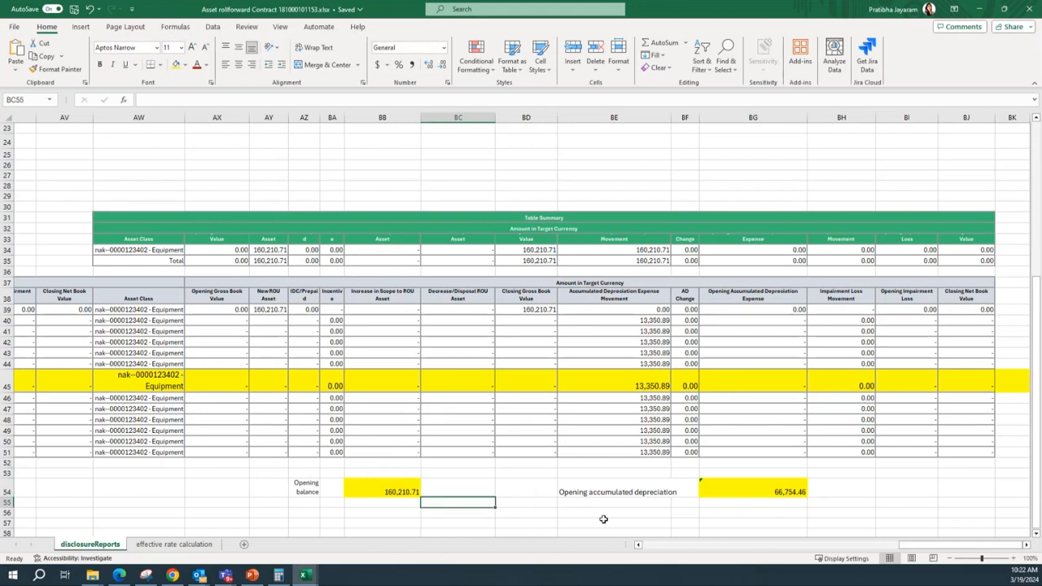
scroll(420, 503, up, 1)
click(395, 522)
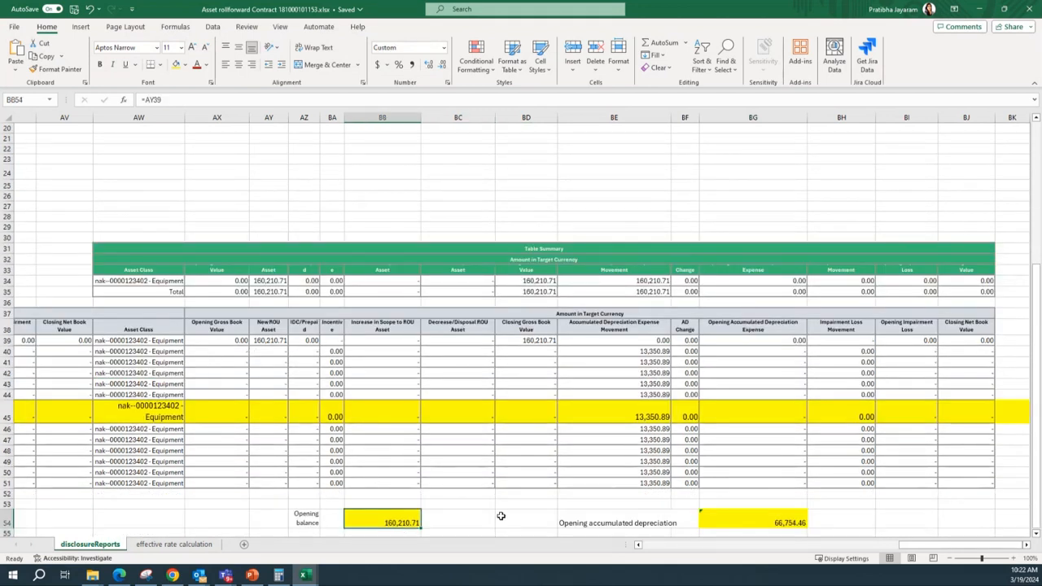
key(ctrl+c)
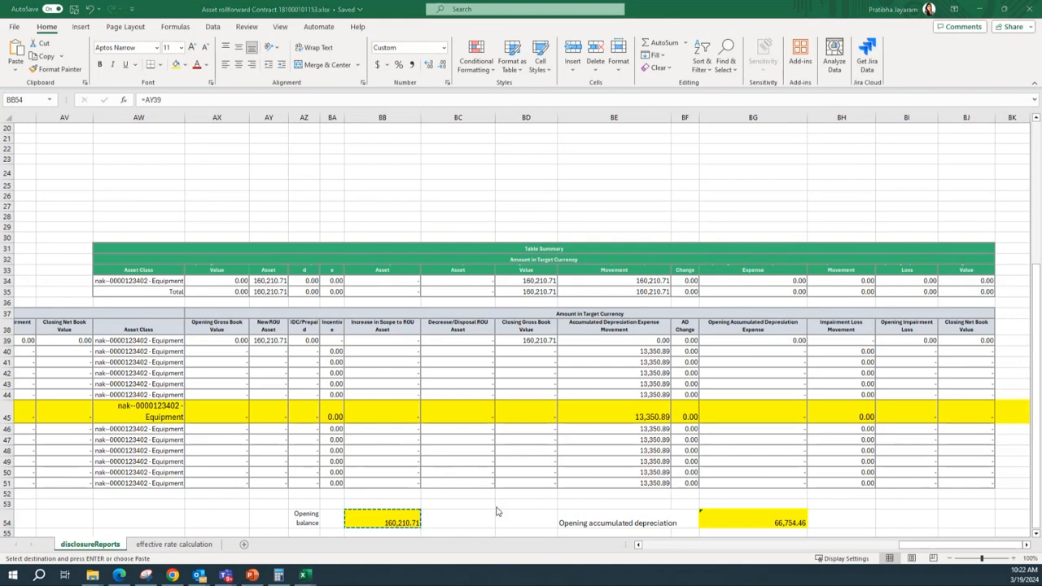
key(alt+Tab)
click(188, 371)
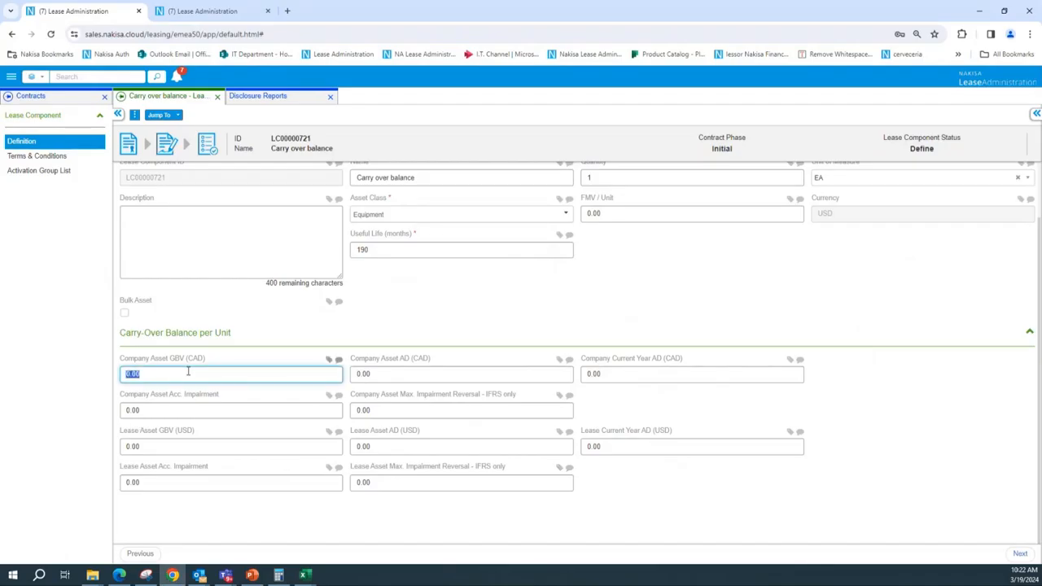
key(ctrl+v)
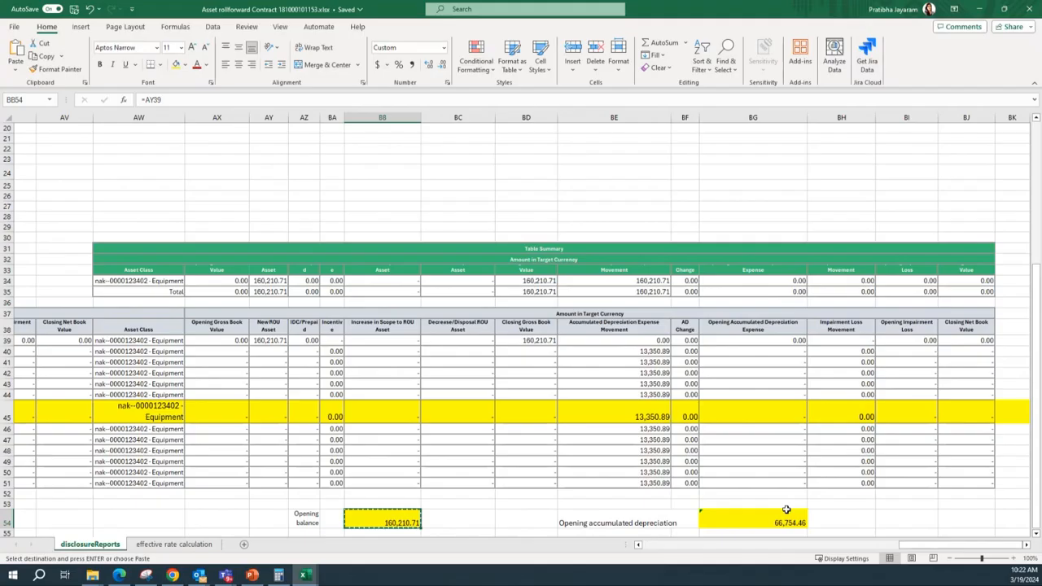
Copy the CAD opening accumulated depreciation 66,754.46 from the workbook into Company Asset AD (CAD)
key(alt+Tab)
click(777, 523)
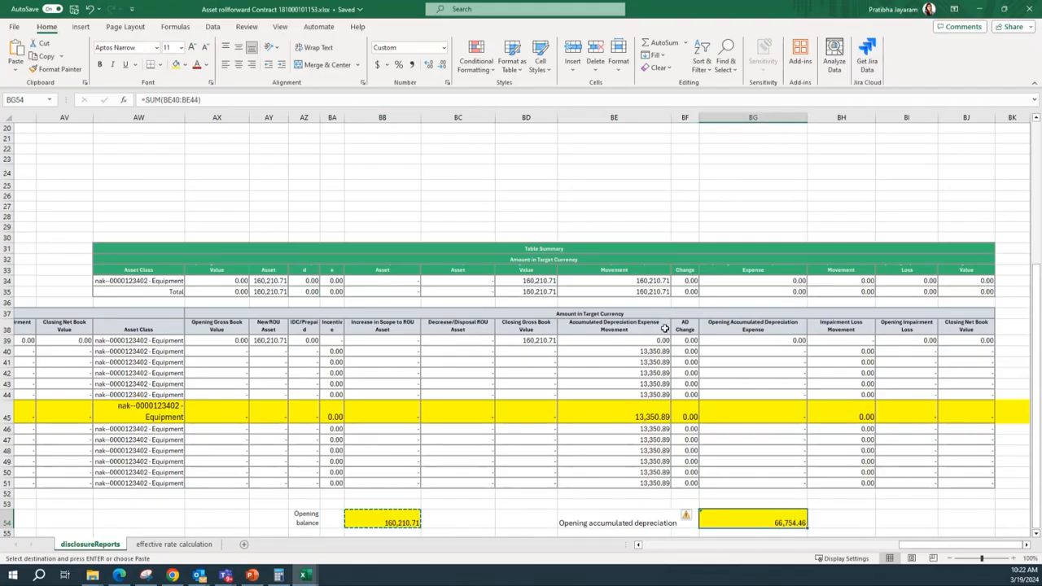
key(ctrl+c)
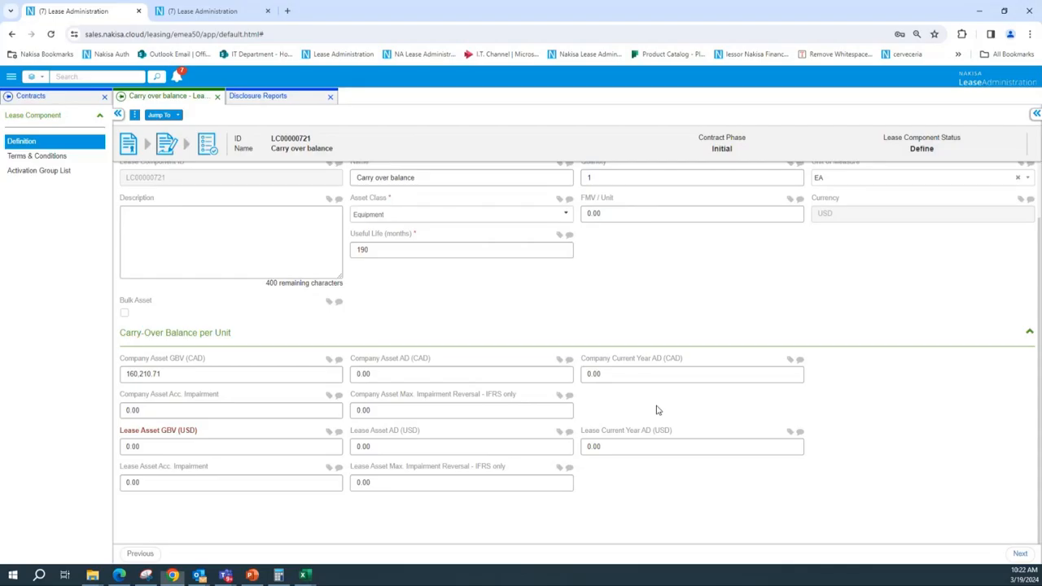
key(alt+Tab)
click(409, 374)
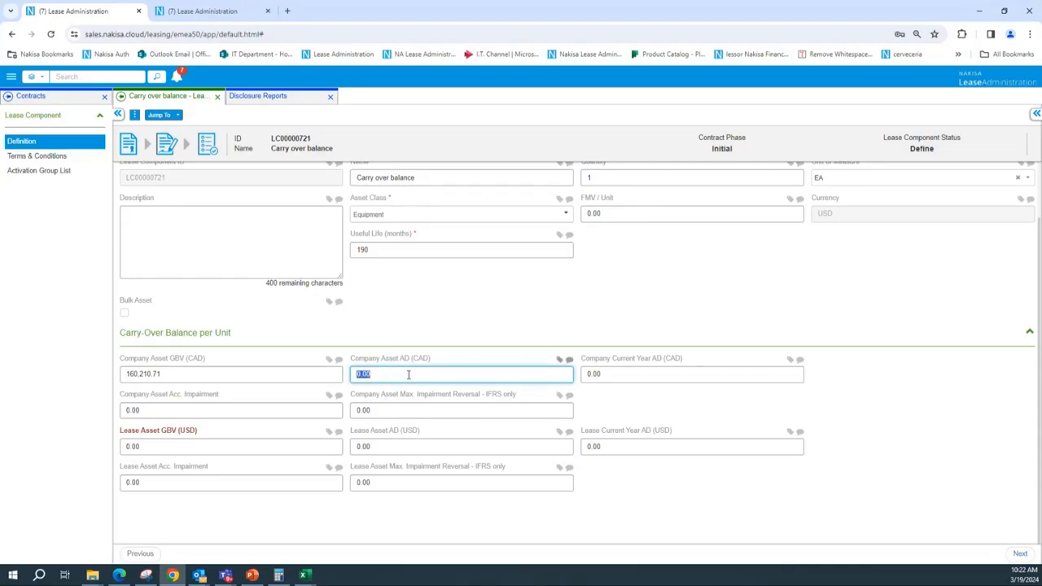
key(ctrl+v)
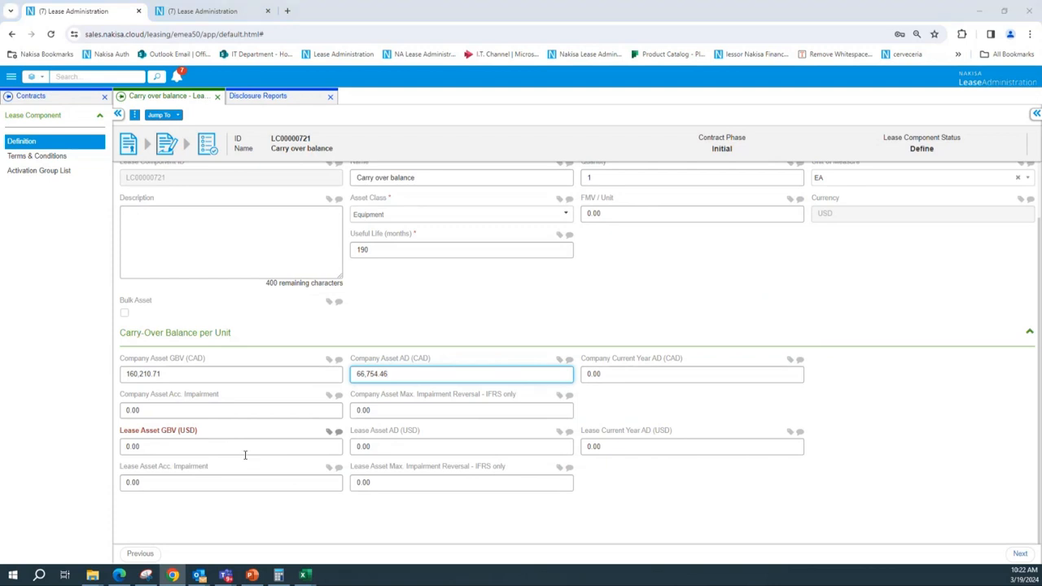
Copy the USD opening balance 118,367.72 from the workbook into Lease Asset GBV (USD)
key(alt+Tab)
scroll(889, 547, left, 1)
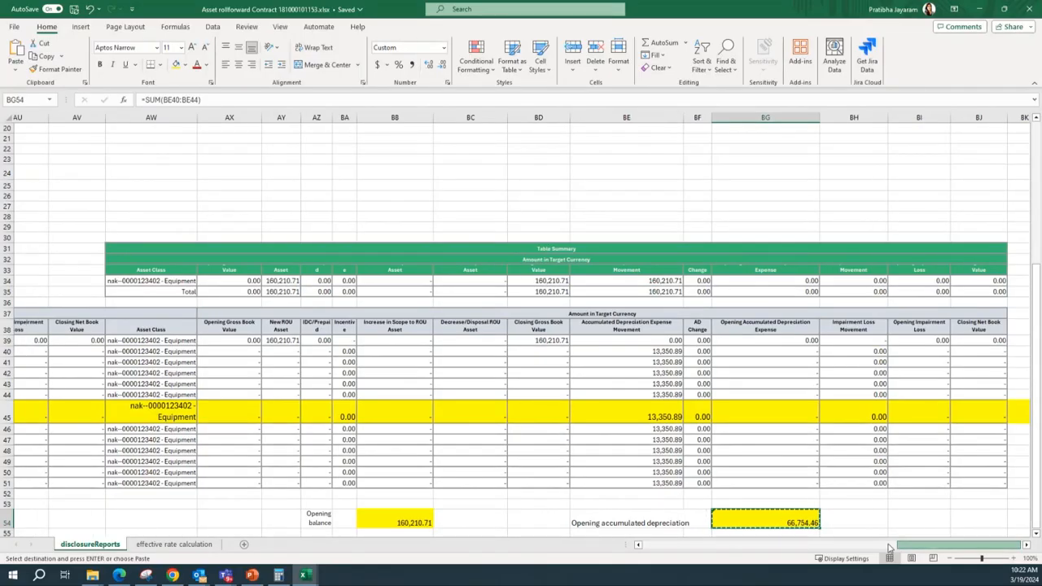
drag(889, 548, 822, 543)
scroll(503, 429, down, 3)
click(480, 431)
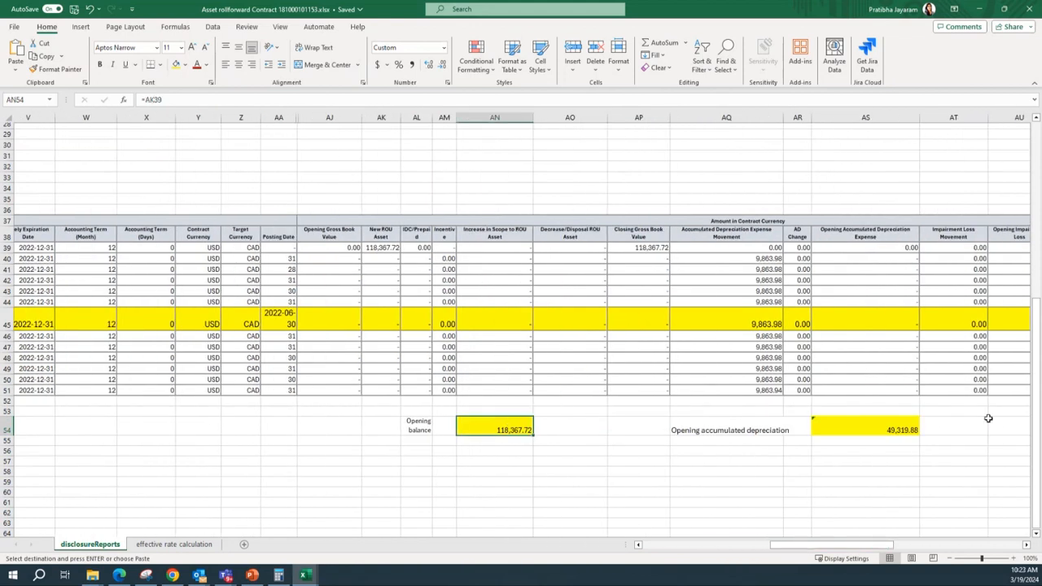
key(ctrl+c)
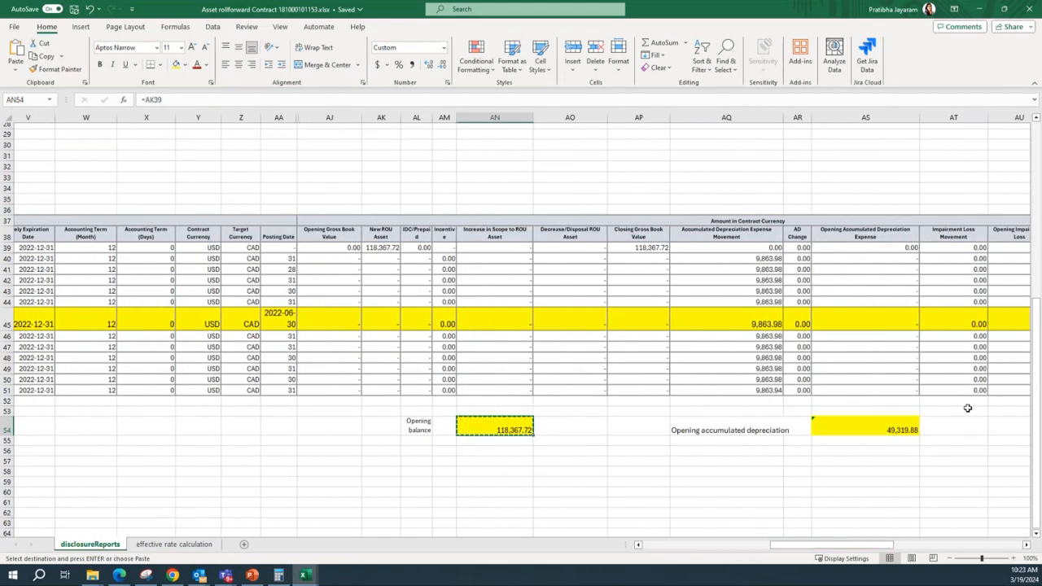
key(alt+Tab)
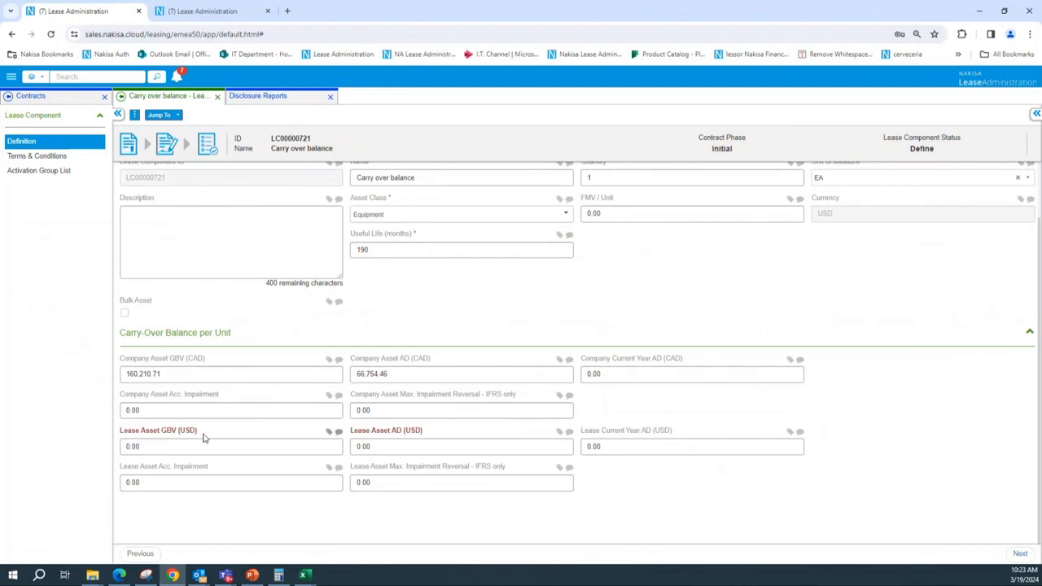
click(190, 446)
key(ctrl+v)
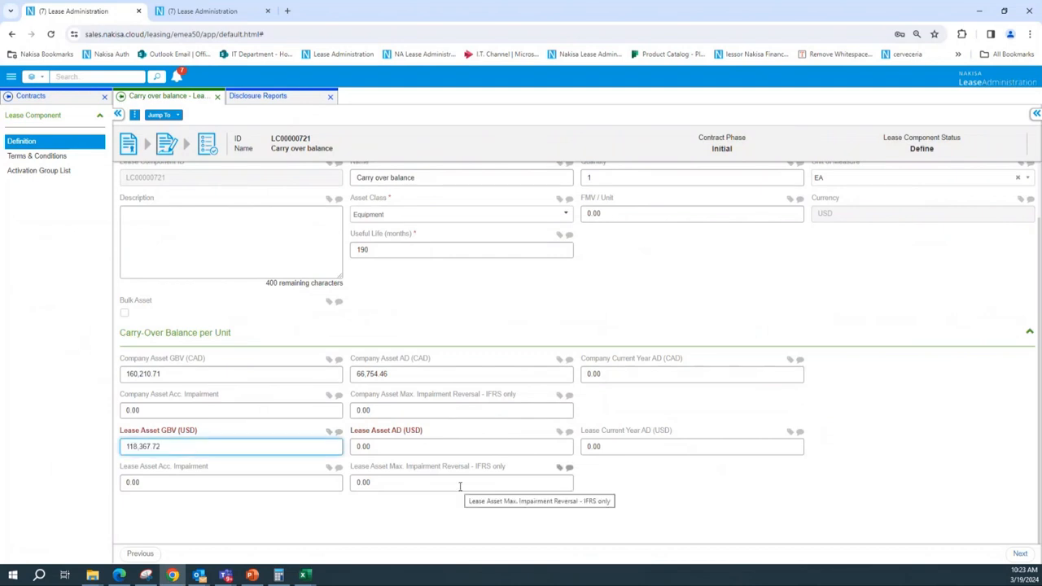
Copy the USD opening accumulated depreciation 49,319.88 from the workbook into Lease Asset AD (USD)
key(alt+Tab)
click(895, 429)
key(ctrl+c)
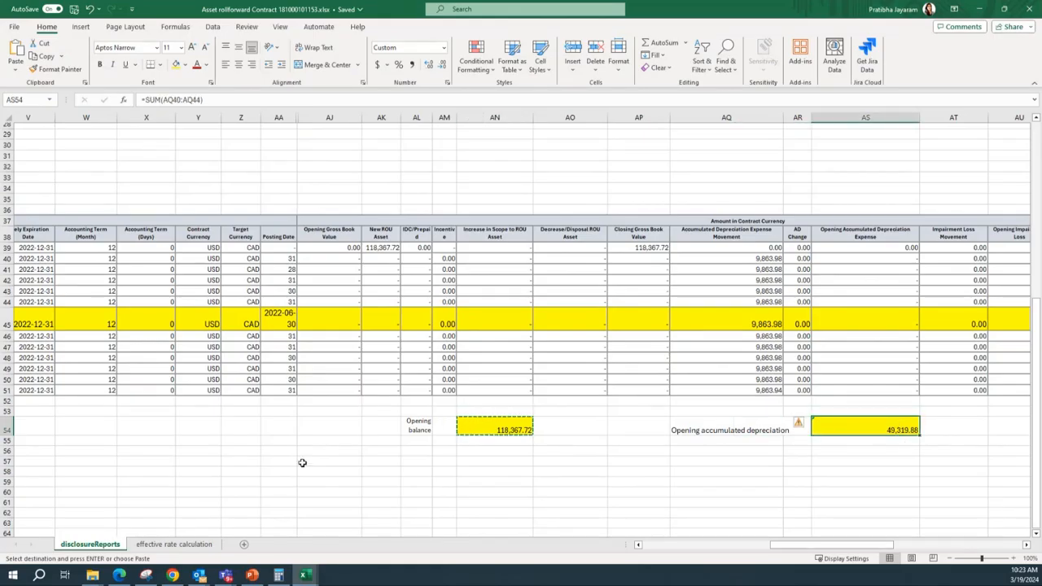
key(alt+Tab)
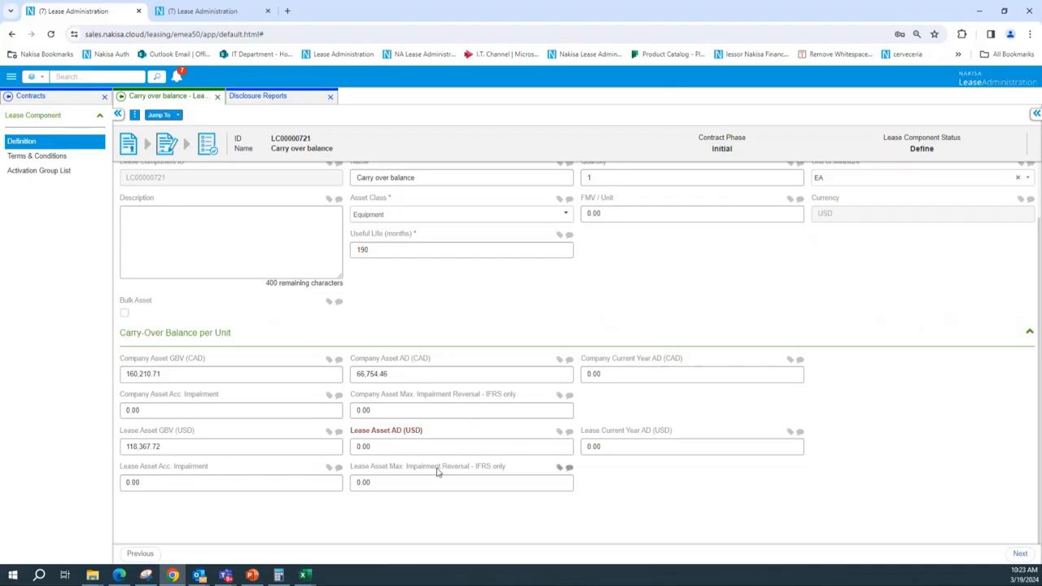
click(421, 446)
key(ctrl+v)
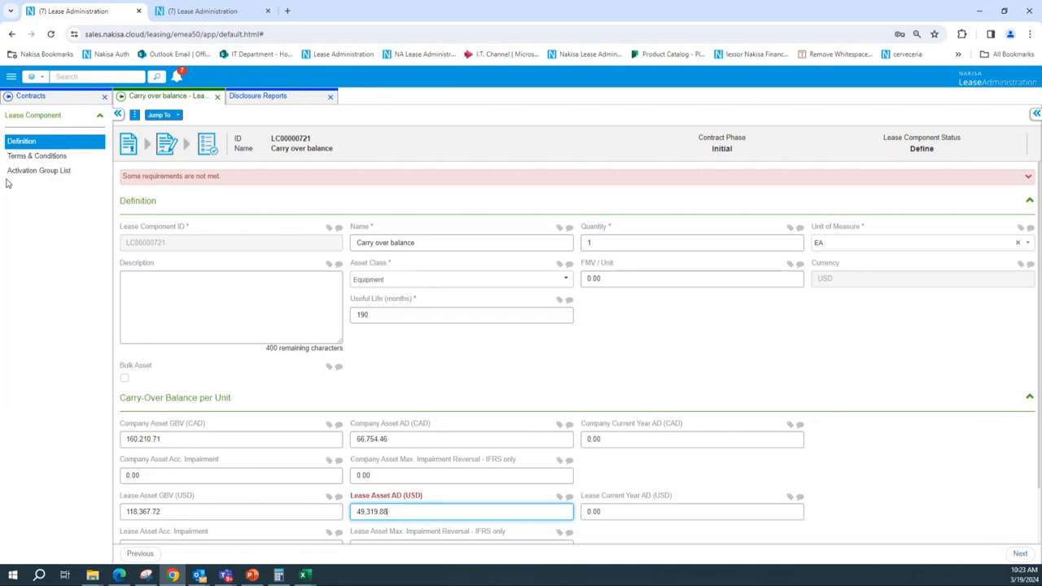
Edit the Base Rent term, setting the first payment date and expected T&C start date to 2022-06-01
click(26, 157)
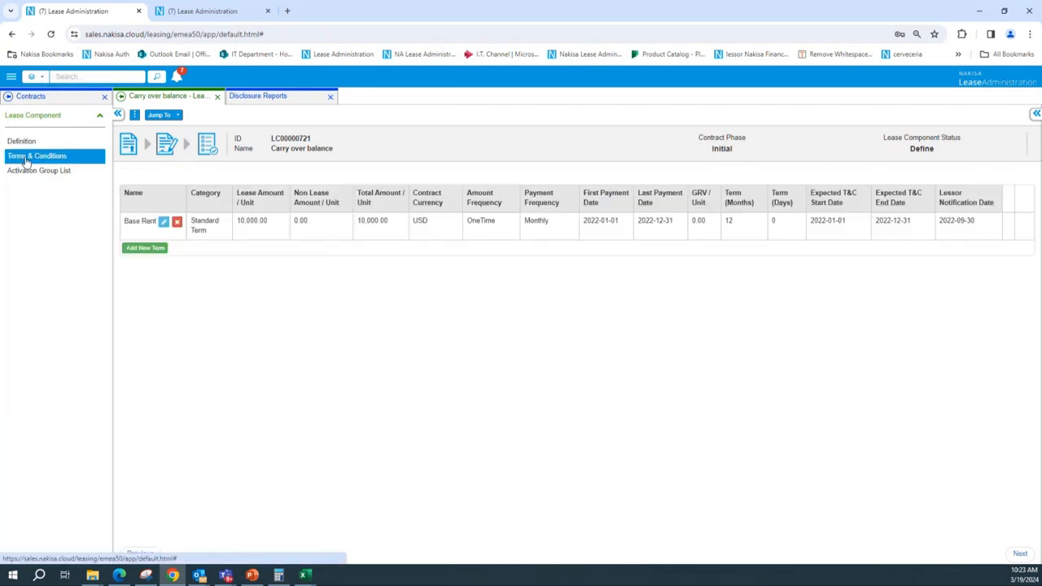
click(163, 222)
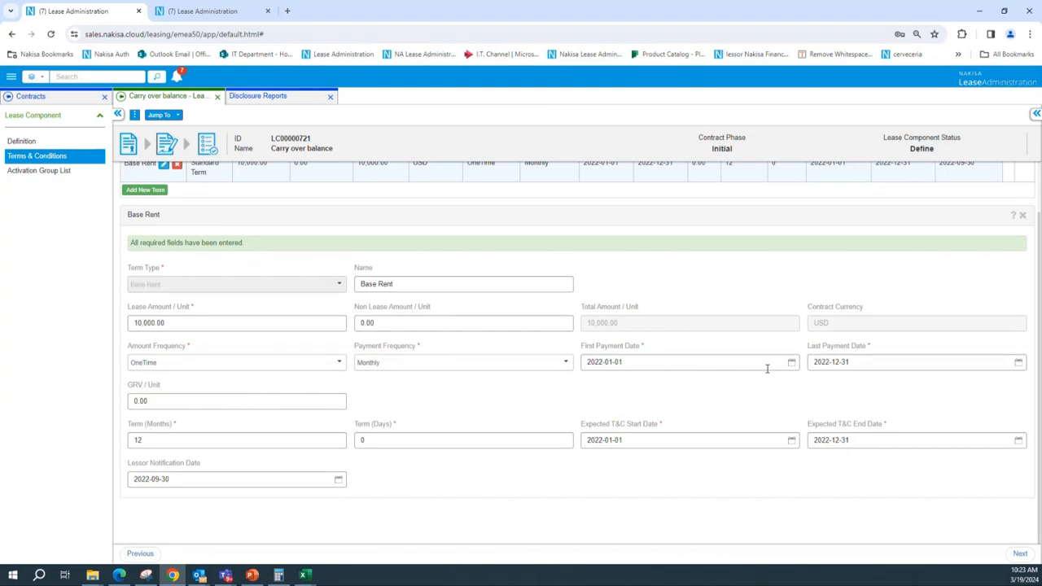
click(790, 362)
click(649, 380)
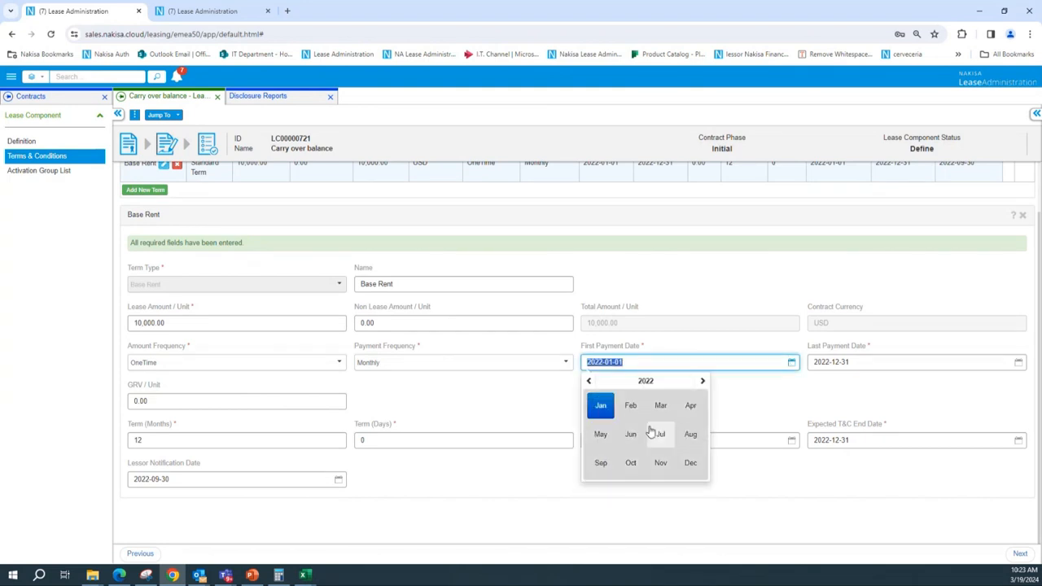
click(637, 439)
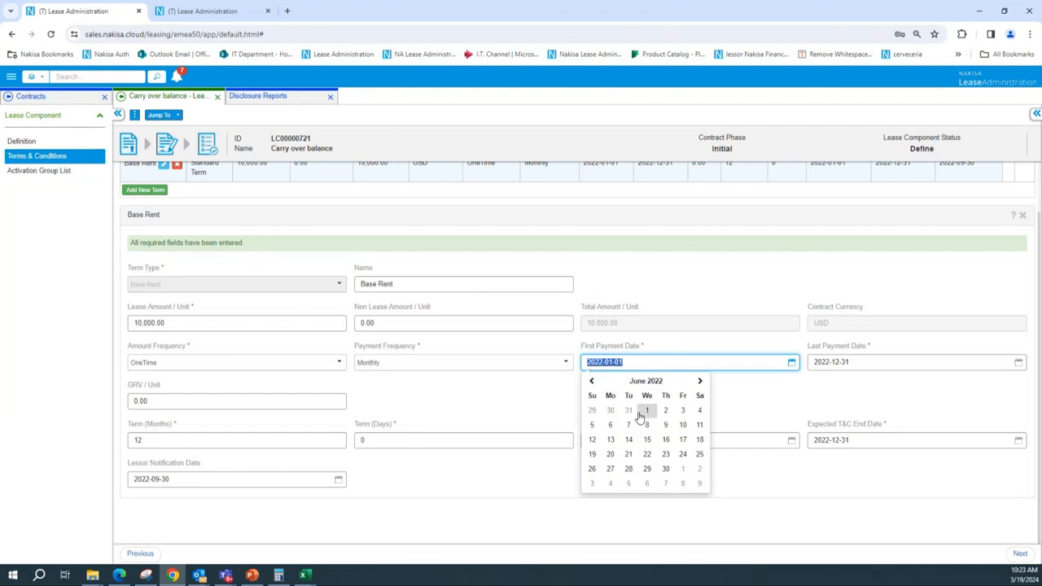
click(646, 415)
click(634, 361)
click(644, 437)
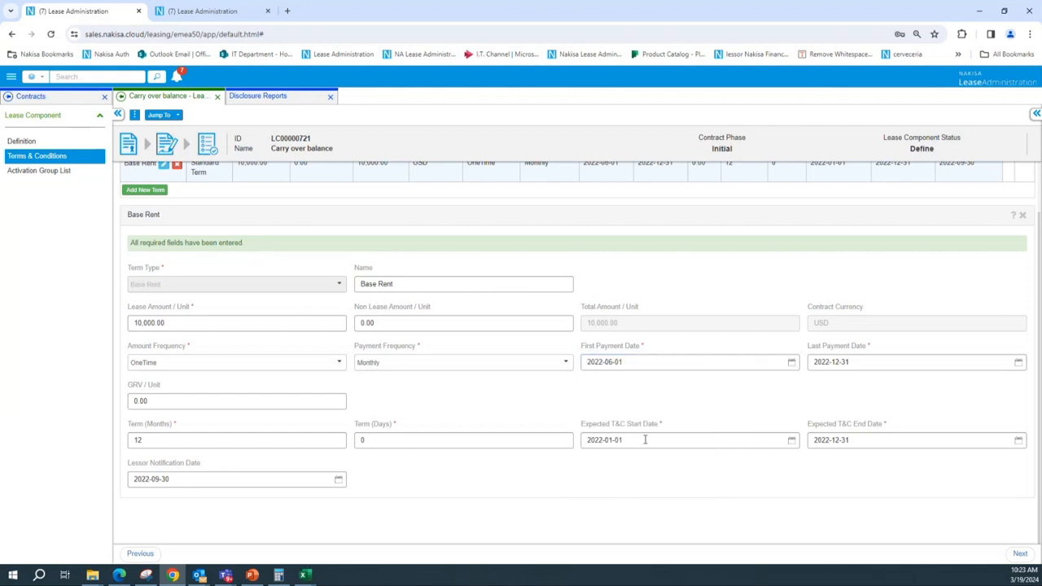
click(647, 440)
click(775, 482)
Jump to the copied Carry over balance contract and send it for approval
click(171, 115)
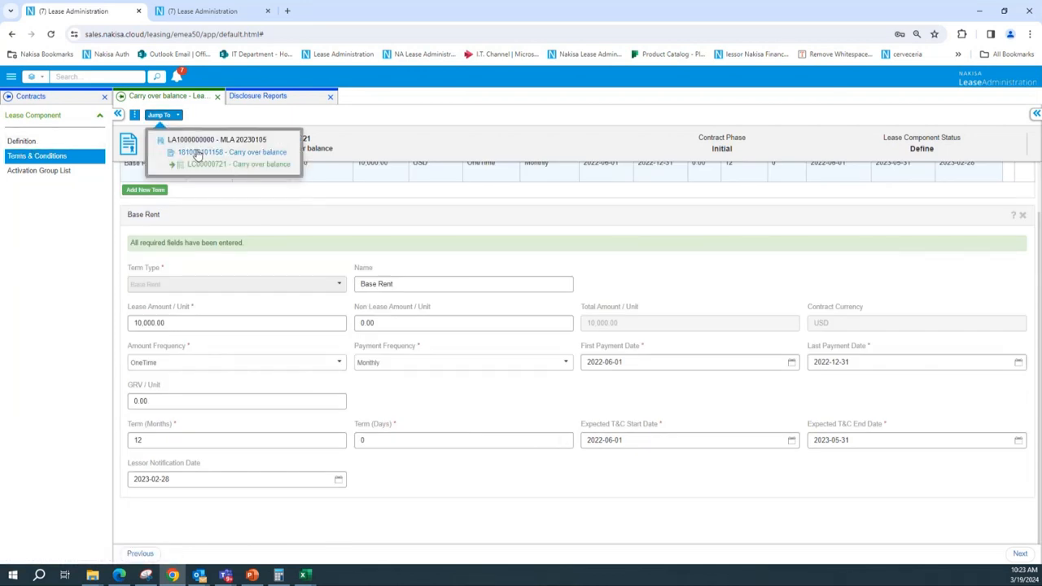
click(196, 153)
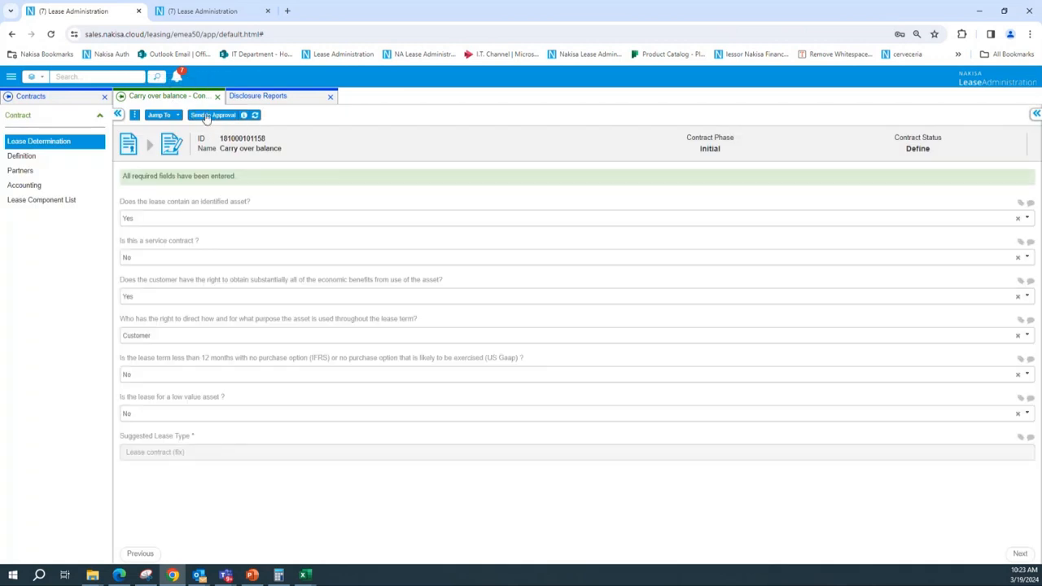
click(207, 117)
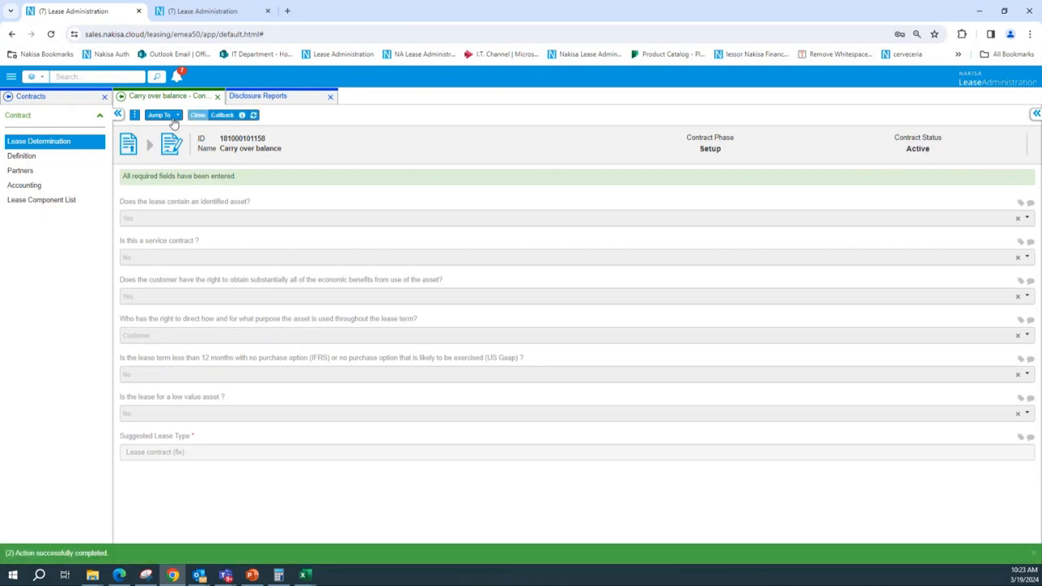
Open the activation group's classification and set the override capitalization date to 2022-01-01
click(173, 120)
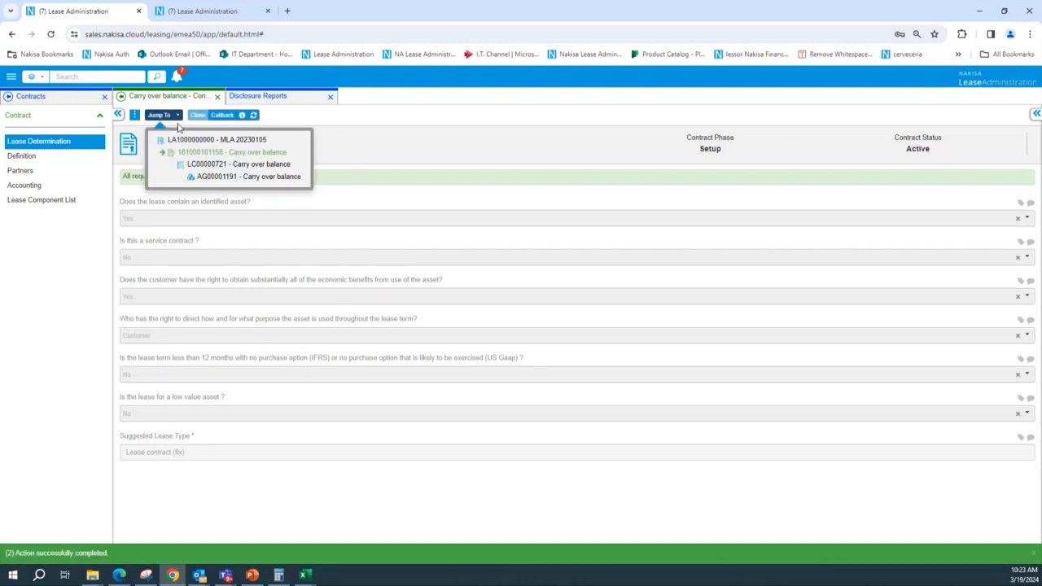
click(225, 177)
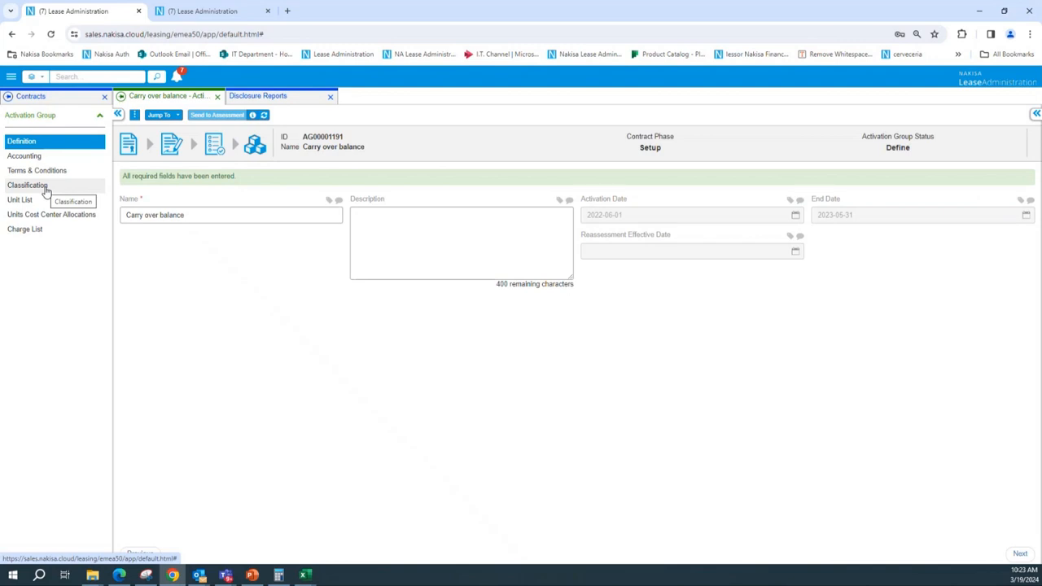
click(47, 190)
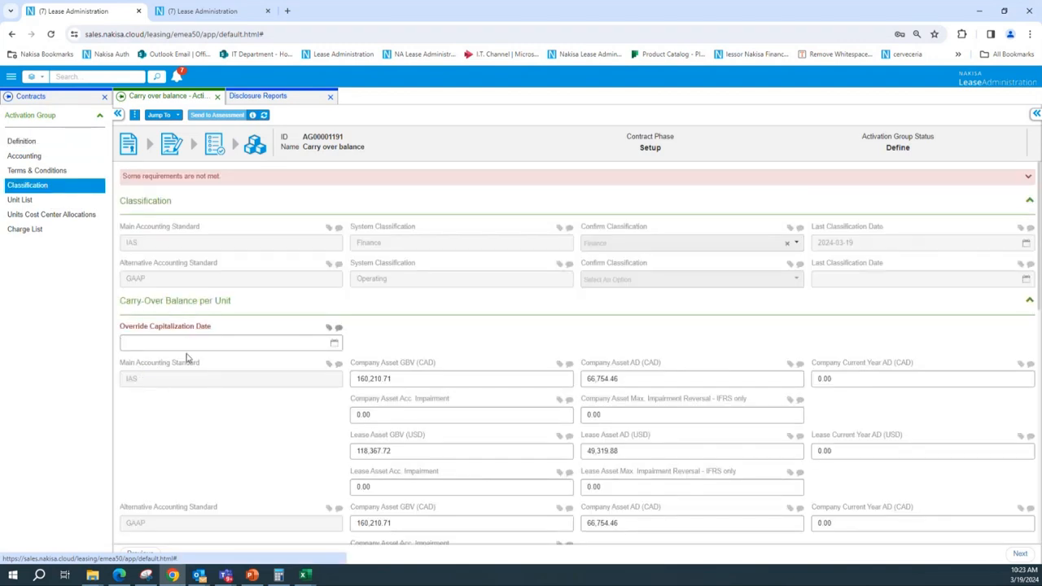
click(334, 342)
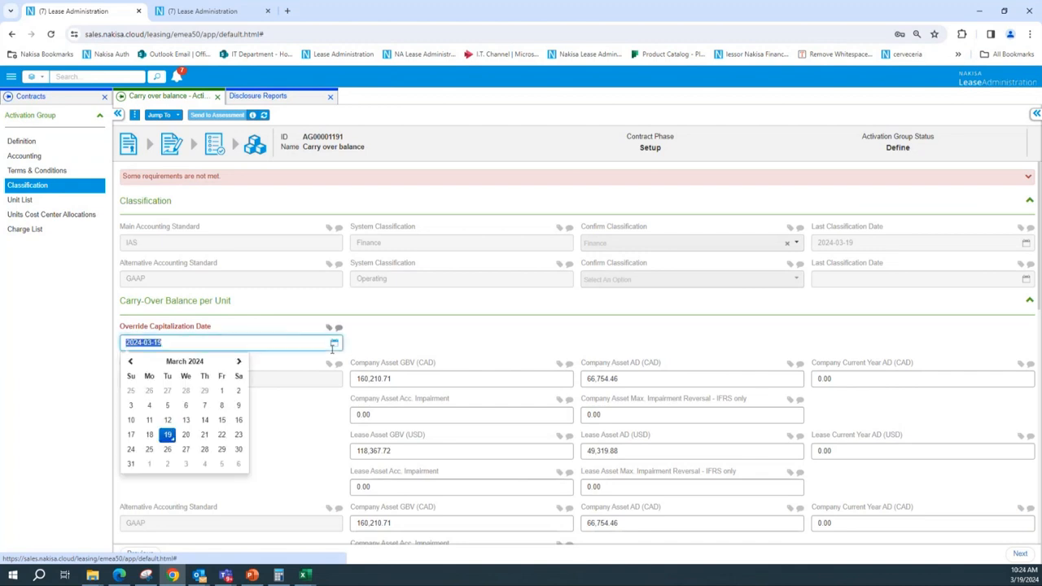
click(193, 365)
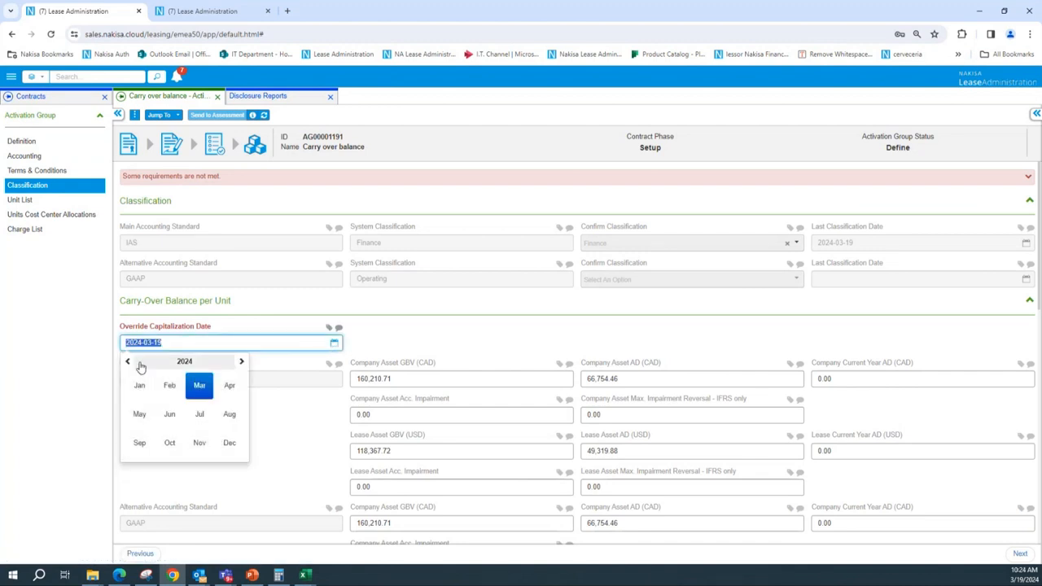
click(178, 363)
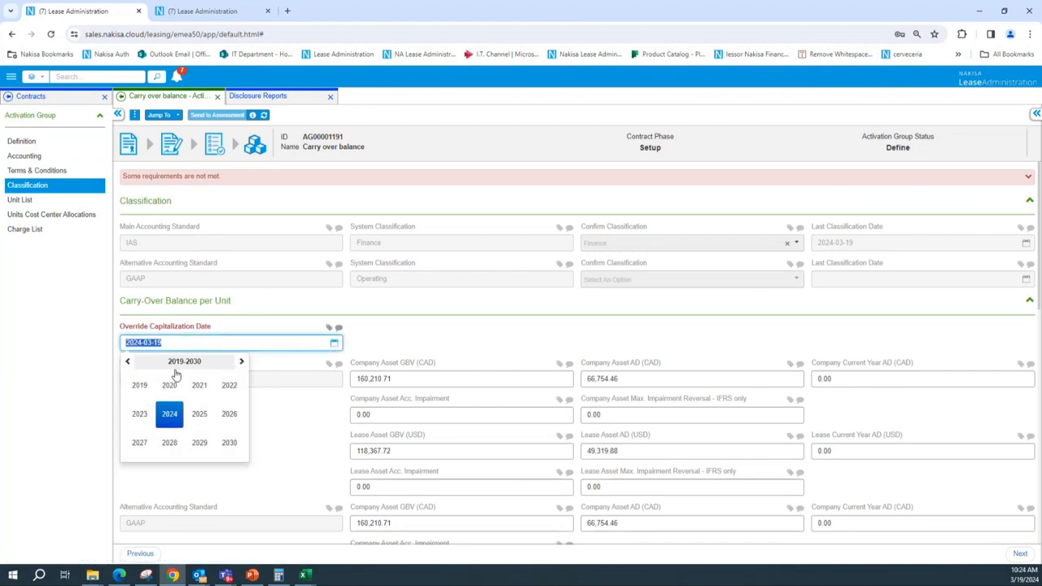
click(228, 388)
click(139, 387)
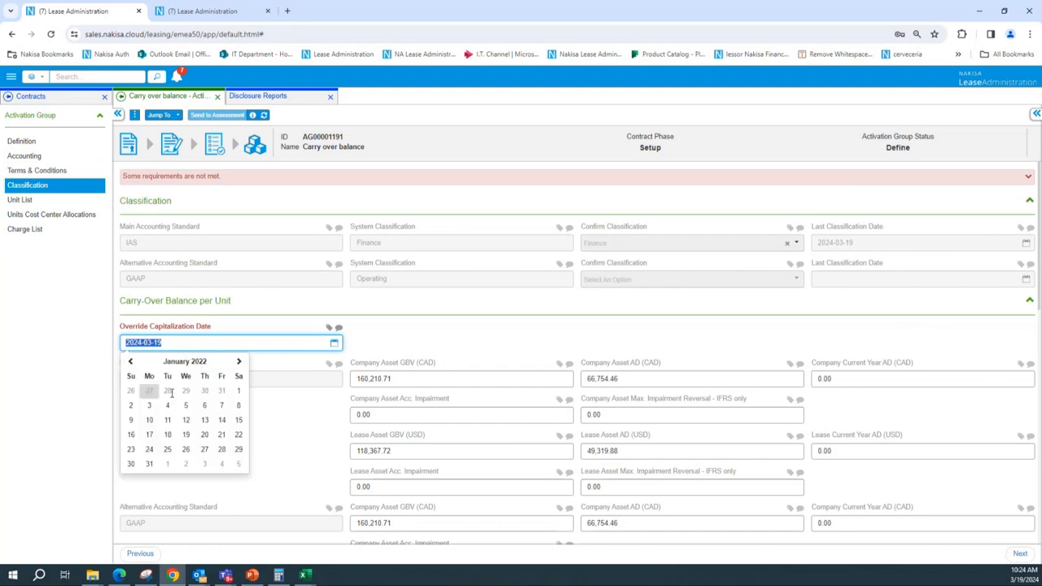
click(239, 393)
Send the activation group to assessment and refresh its status
scroll(435, 340, down, 4)
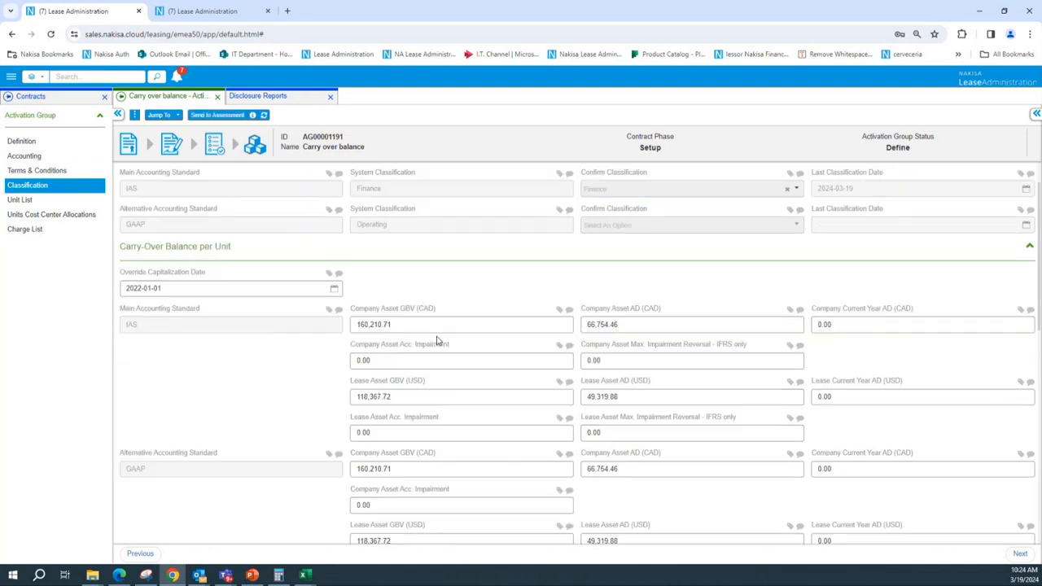
scroll(397, 293, up, 2)
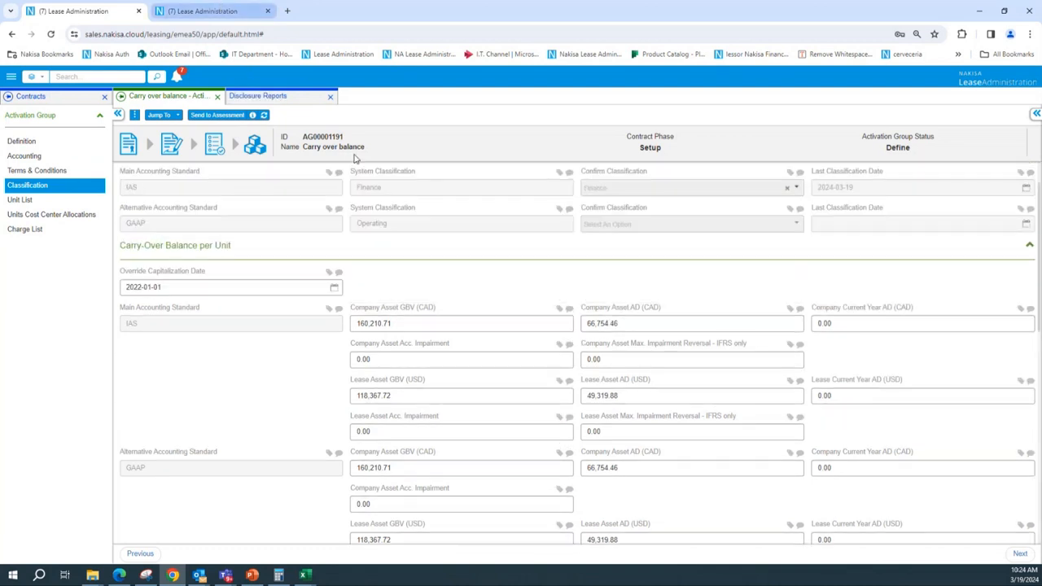
scroll(423, 302, down, 2)
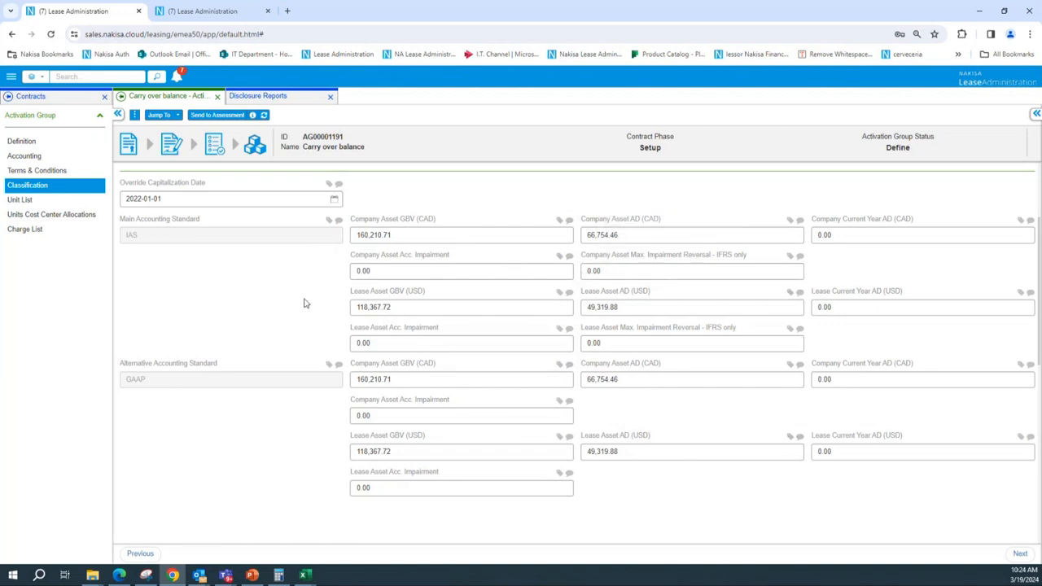
scroll(182, 283, up, 3)
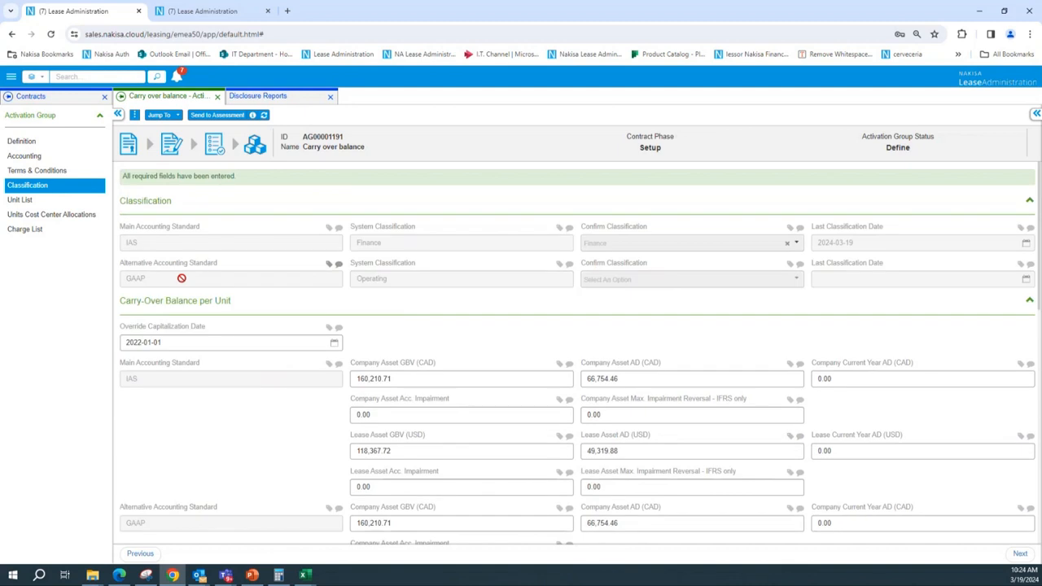
click(218, 116)
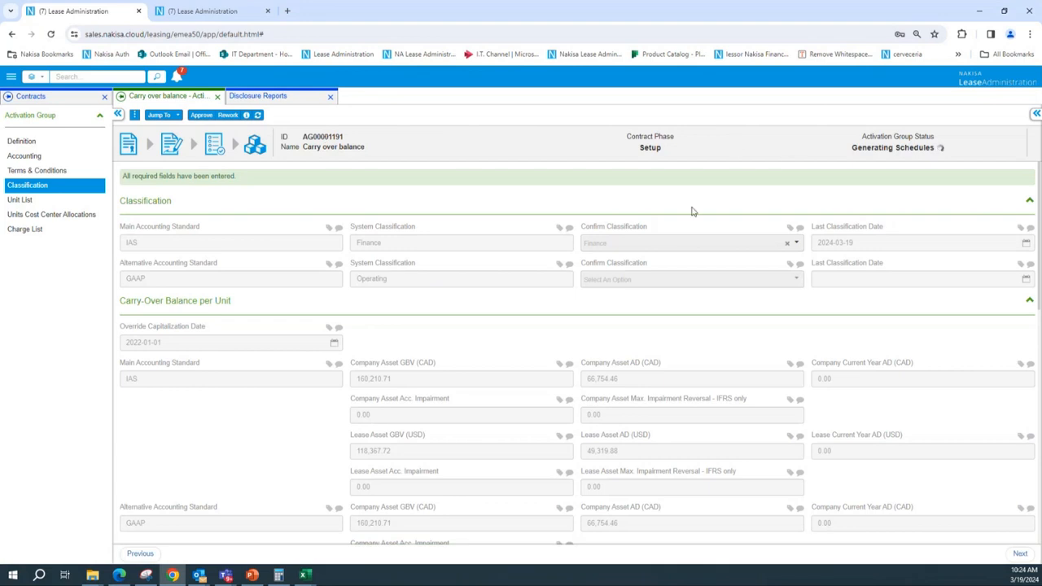
click(257, 115)
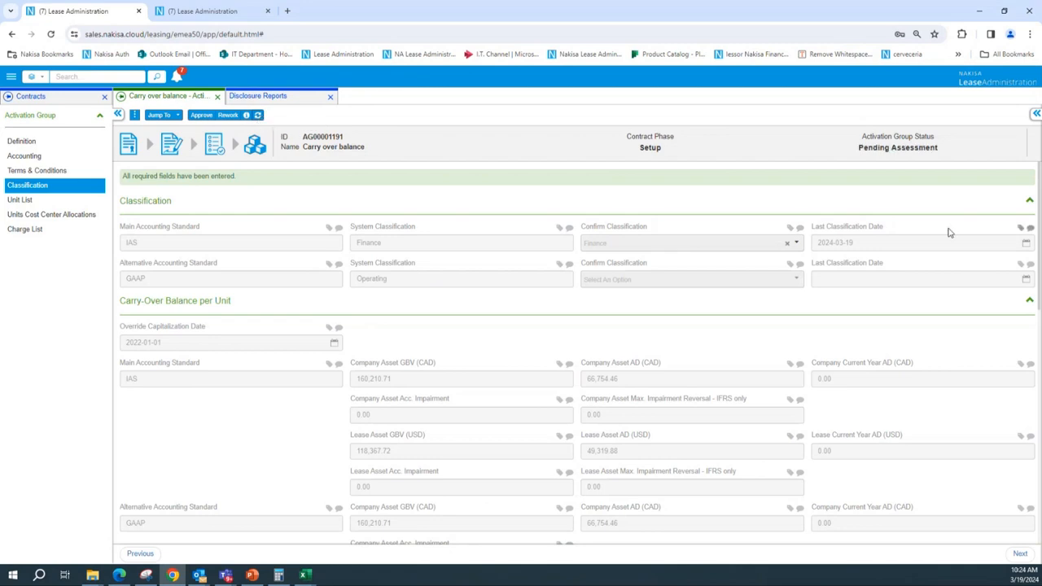
Open the activation group's schedules in the All Columns view and inspect the ROU asset GBV and AD columns
click(135, 115)
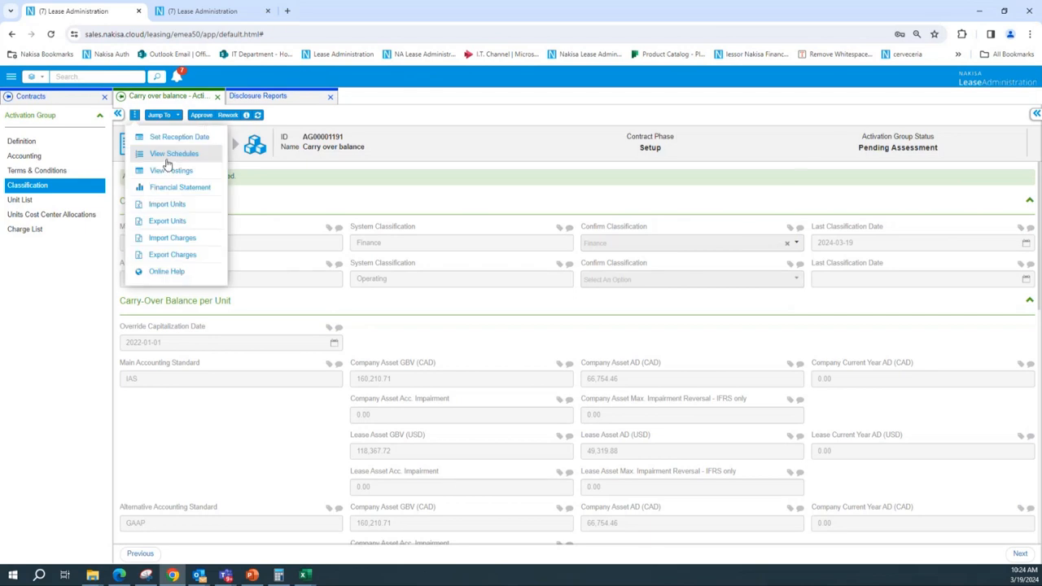
click(172, 156)
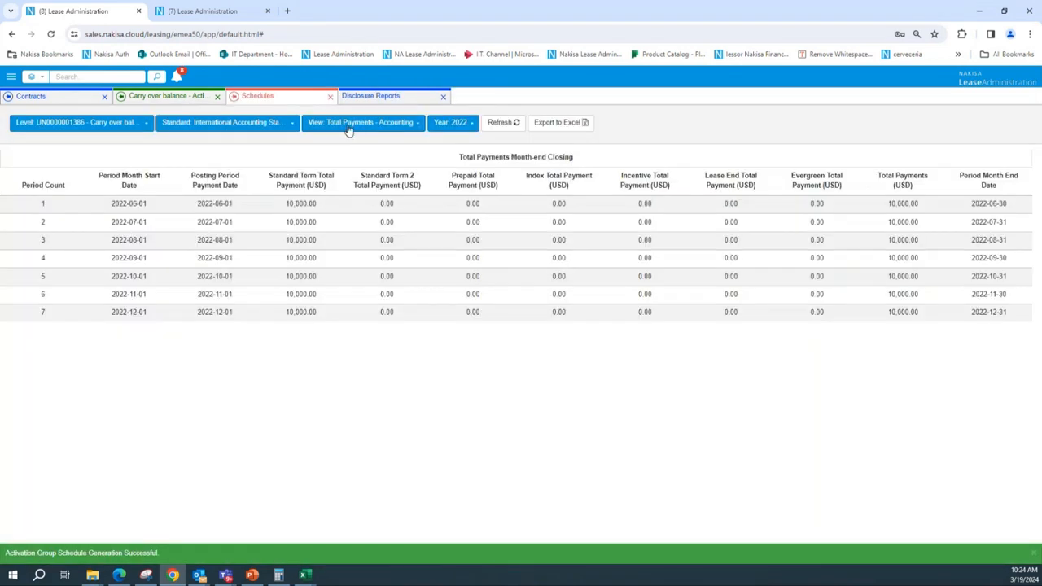
click(348, 124)
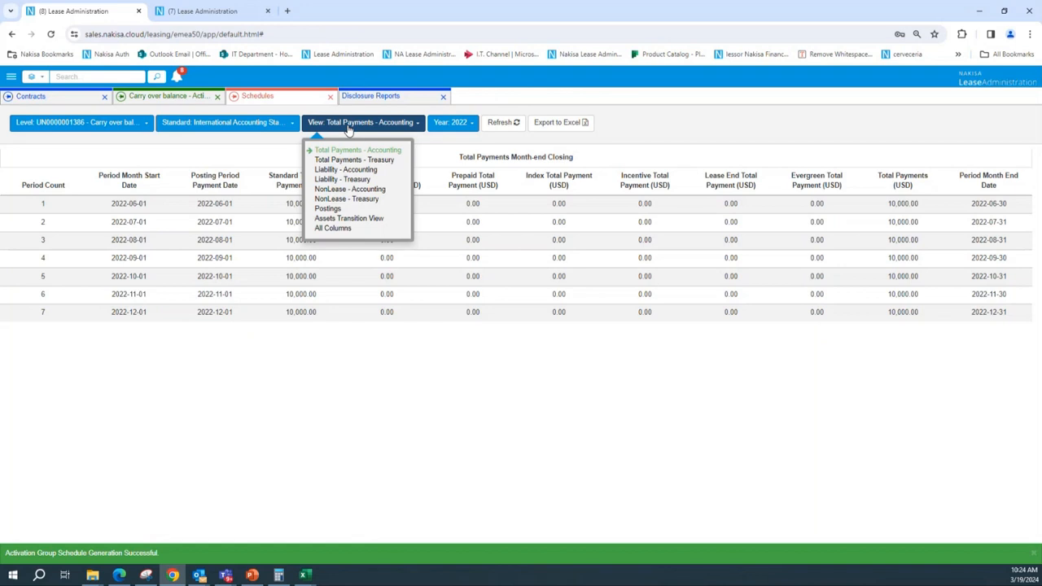
click(327, 228)
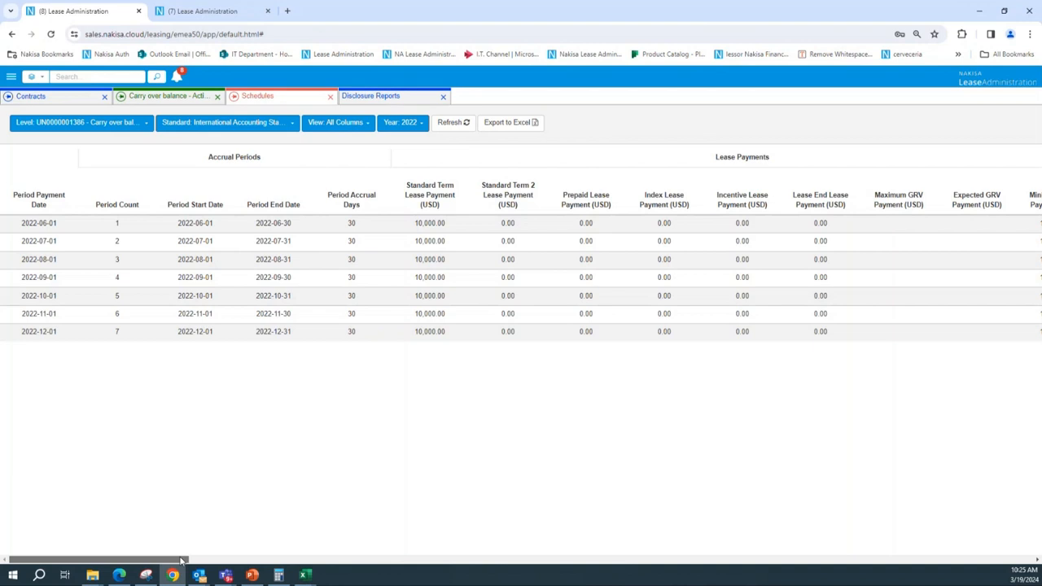
drag(181, 560, 488, 561)
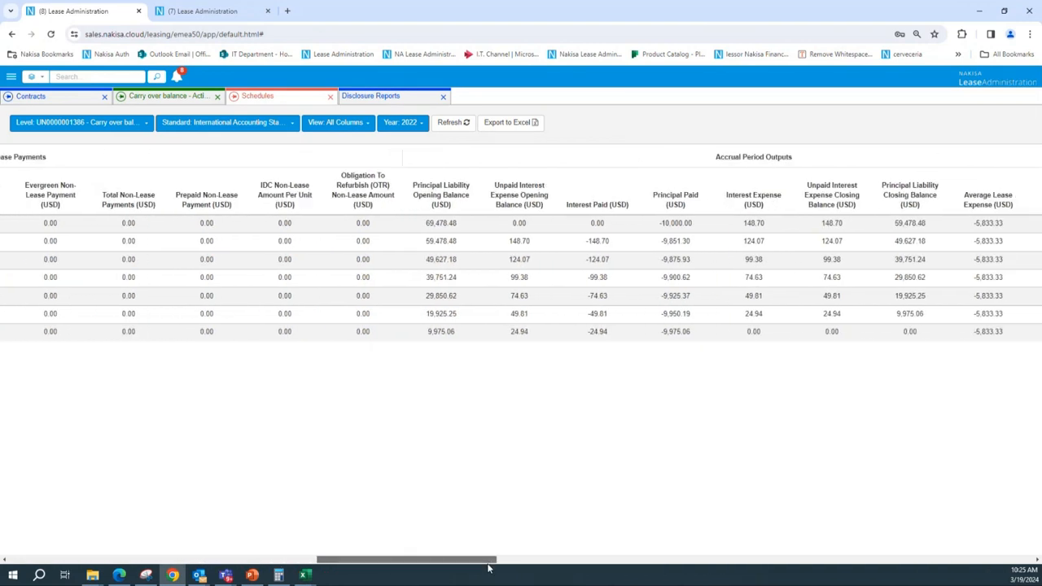
drag(488, 567, 986, 555)
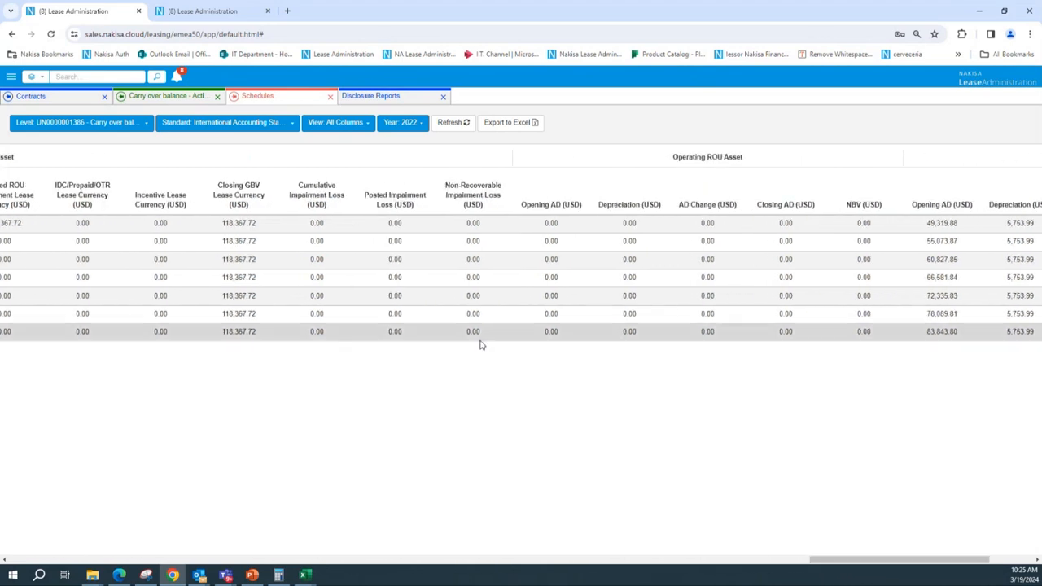
drag(217, 229, 260, 234)
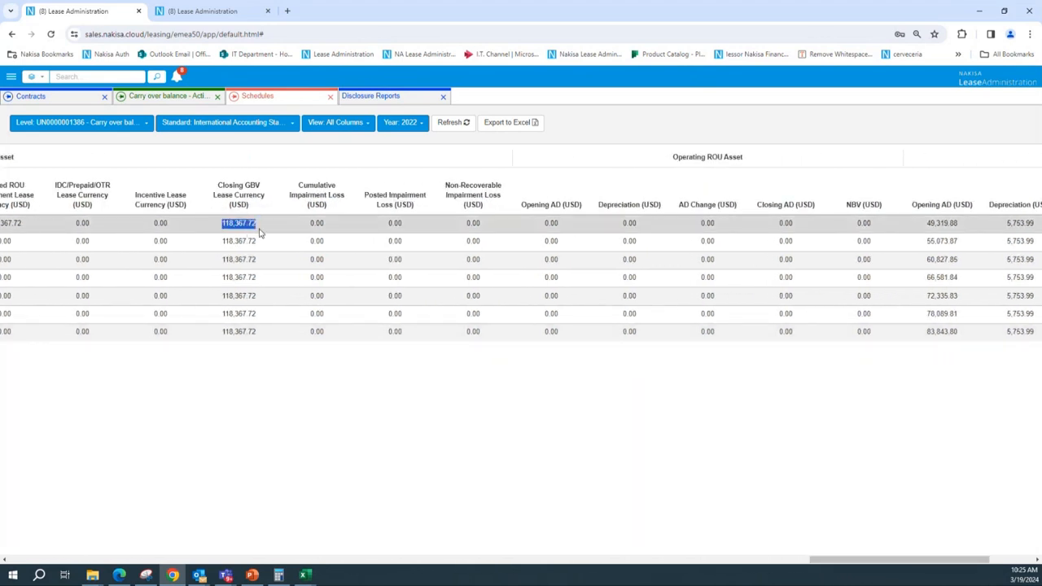
Compare the schedule's closing GBV and opening AD with the activation group's carry-over balance fields
click(170, 96)
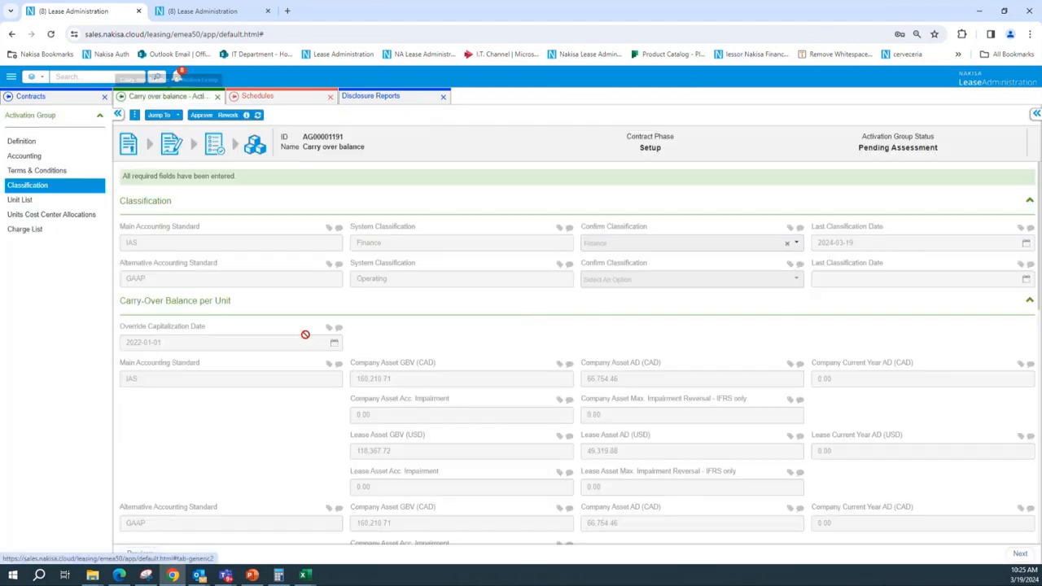
scroll(398, 399, down, 2)
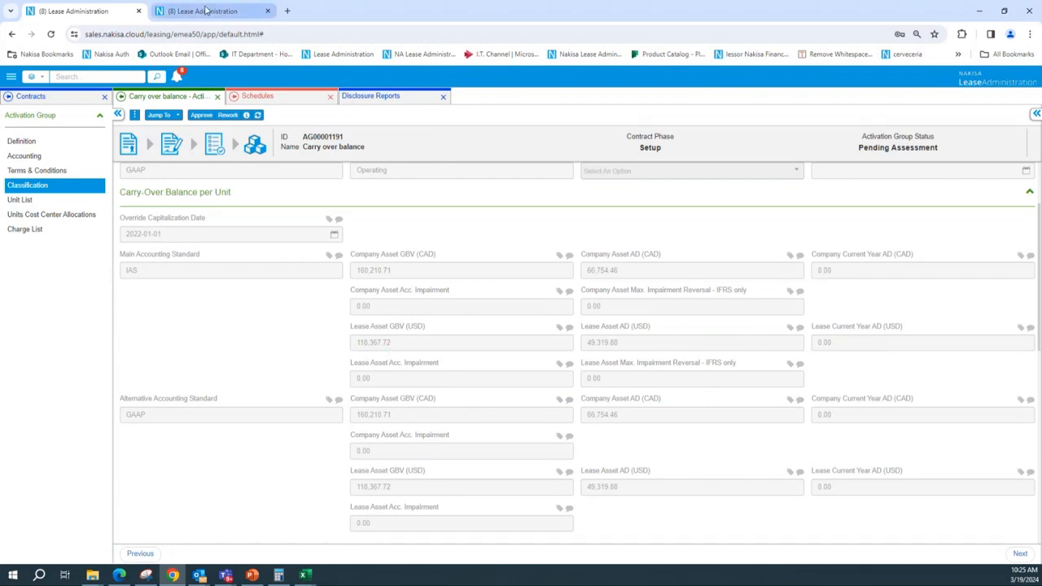
click(270, 103)
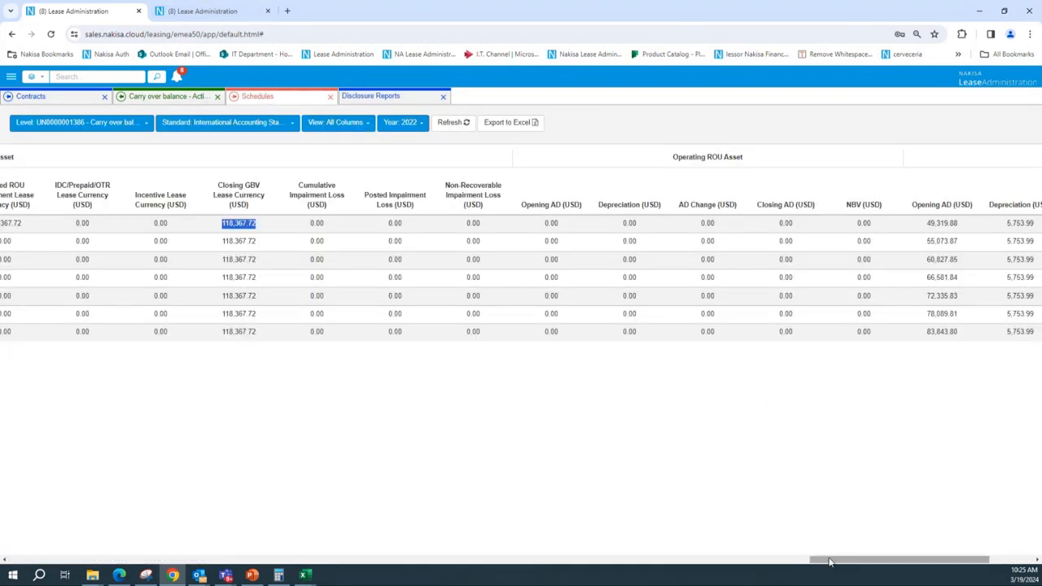
scroll(896, 236, right, 1)
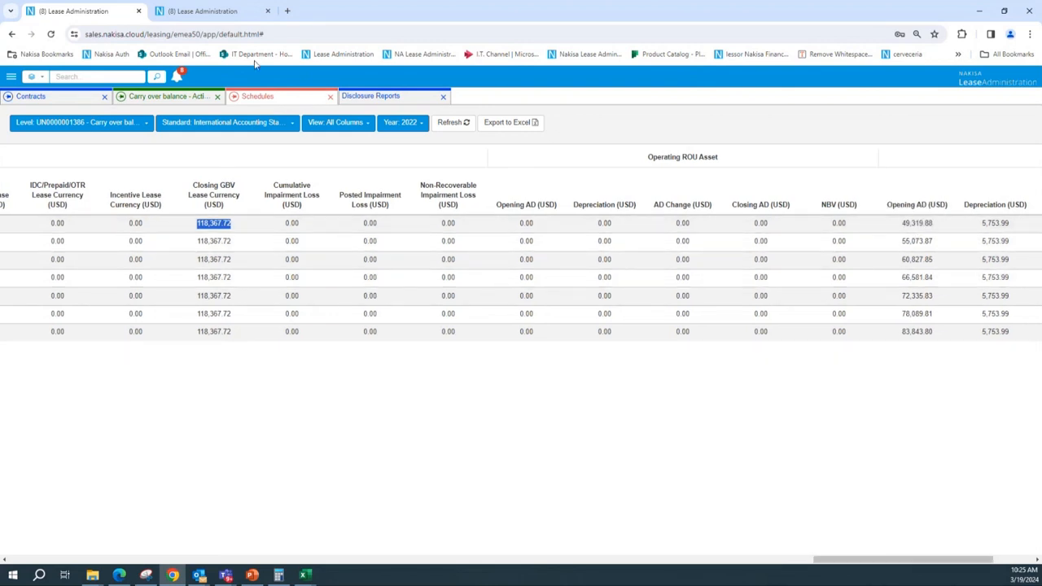
click(167, 98)
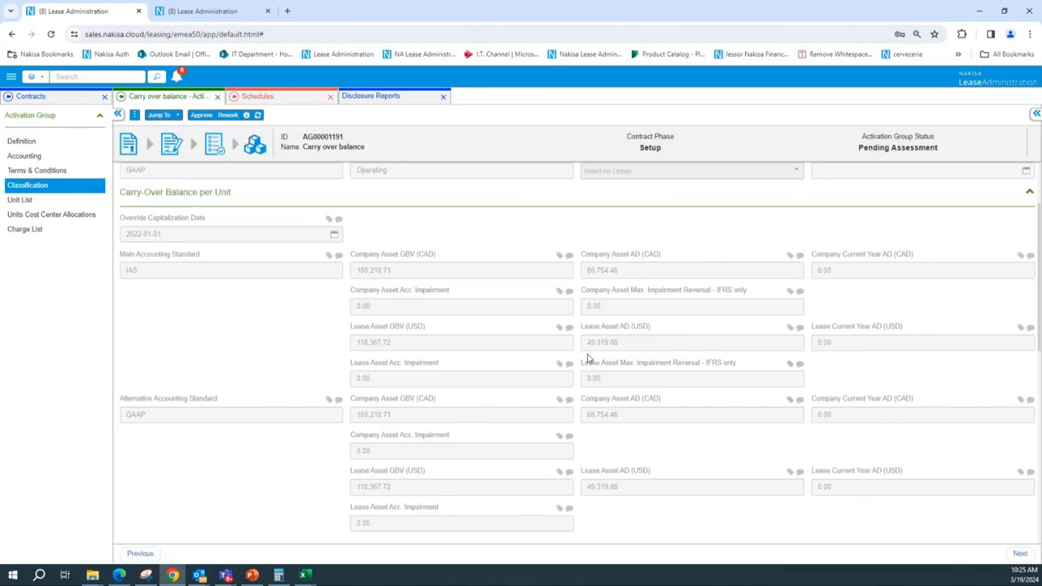
drag(586, 345, 638, 348)
scroll(241, 163, up, 3)
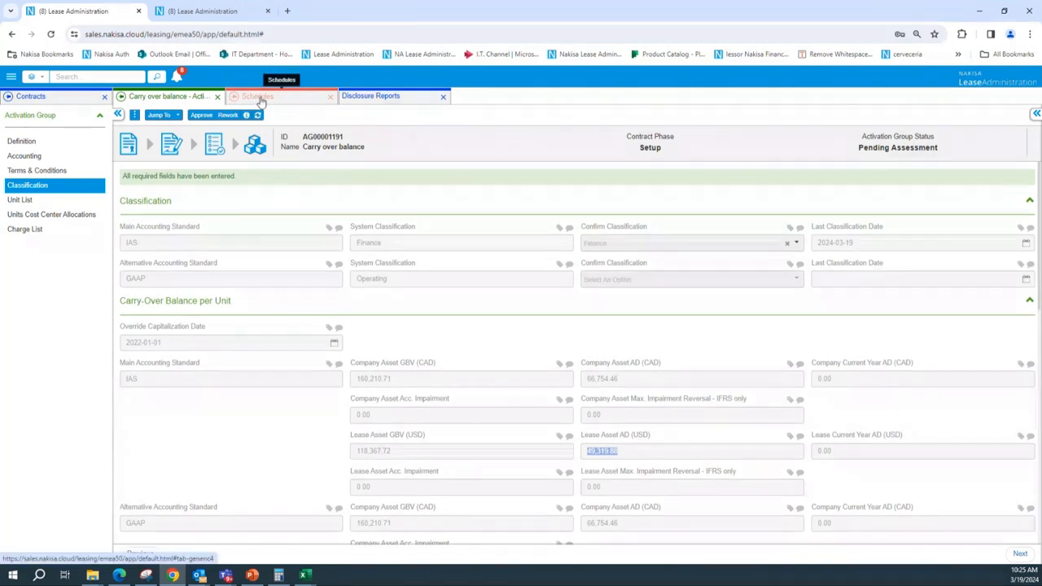
click(259, 100)
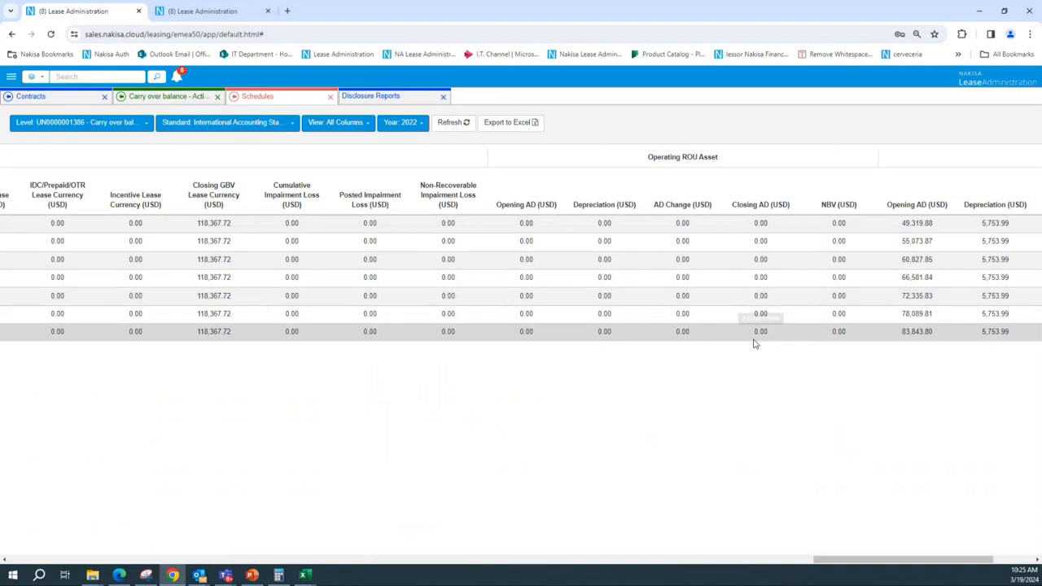
Compare the schedule's Finance ROU Asset AD columns with the Excel roll-forward's accumulated depreciation movement column
drag(879, 566, 919, 565)
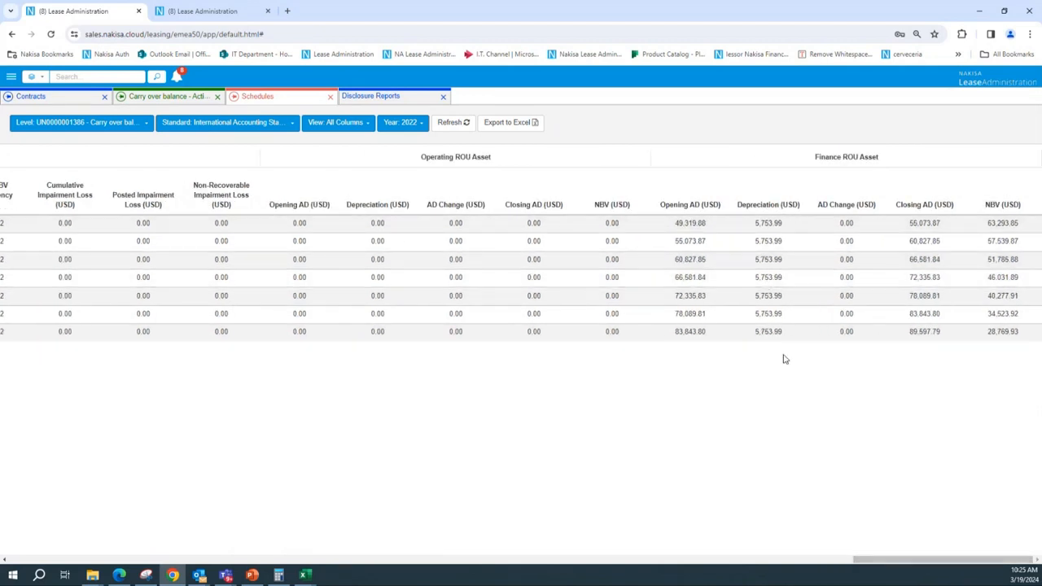
key(alt+Tab)
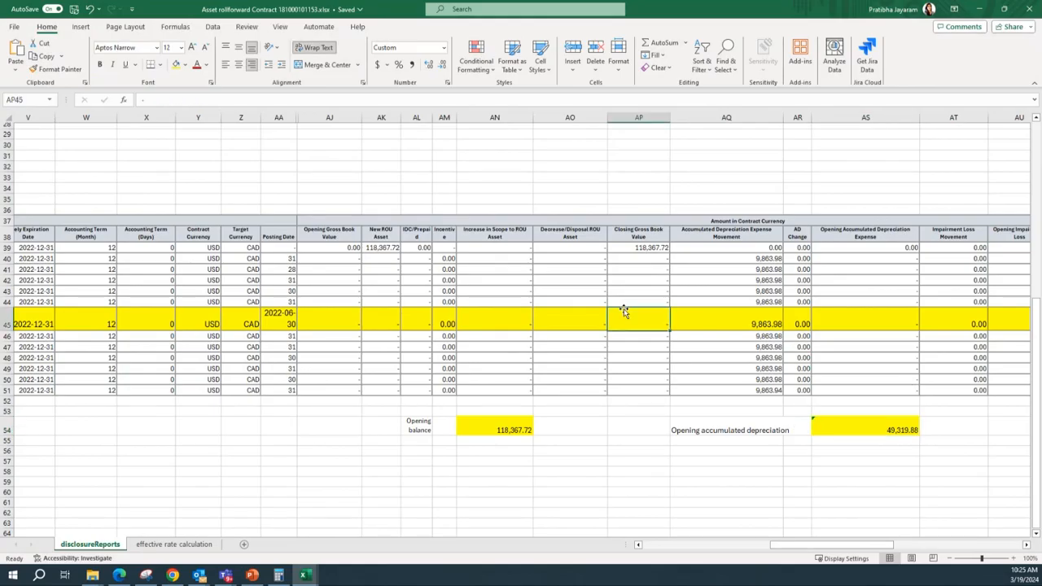
click(777, 337)
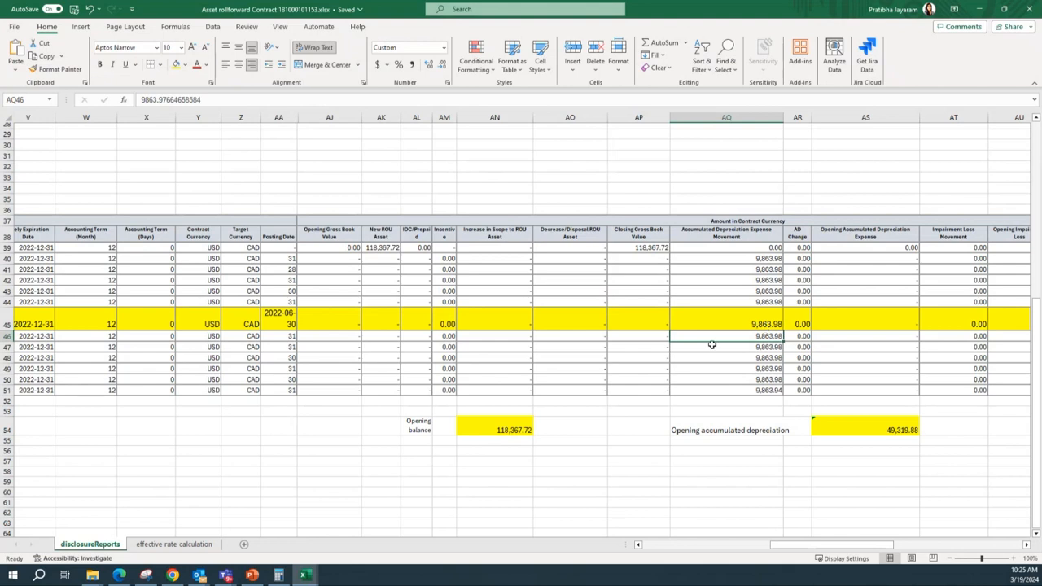
click(979, 9)
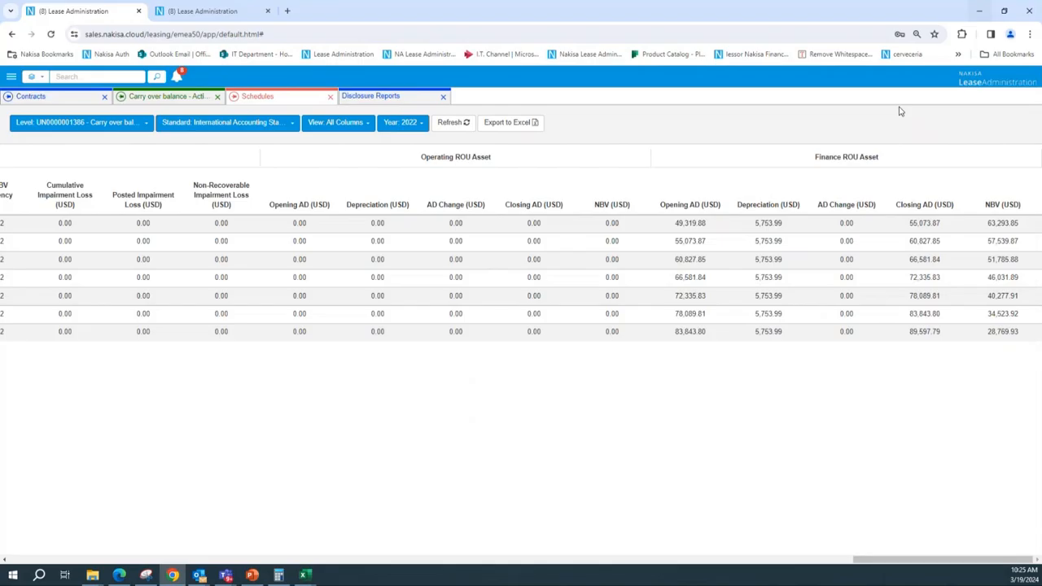
Review the activation group's Base Rent term and send the activation group back to rework
click(196, 99)
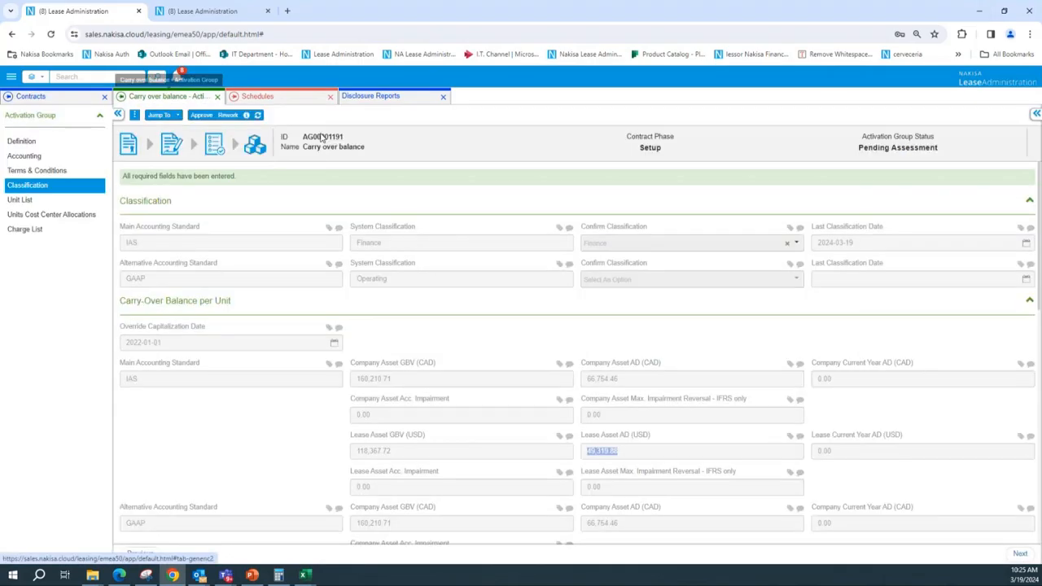
click(37, 170)
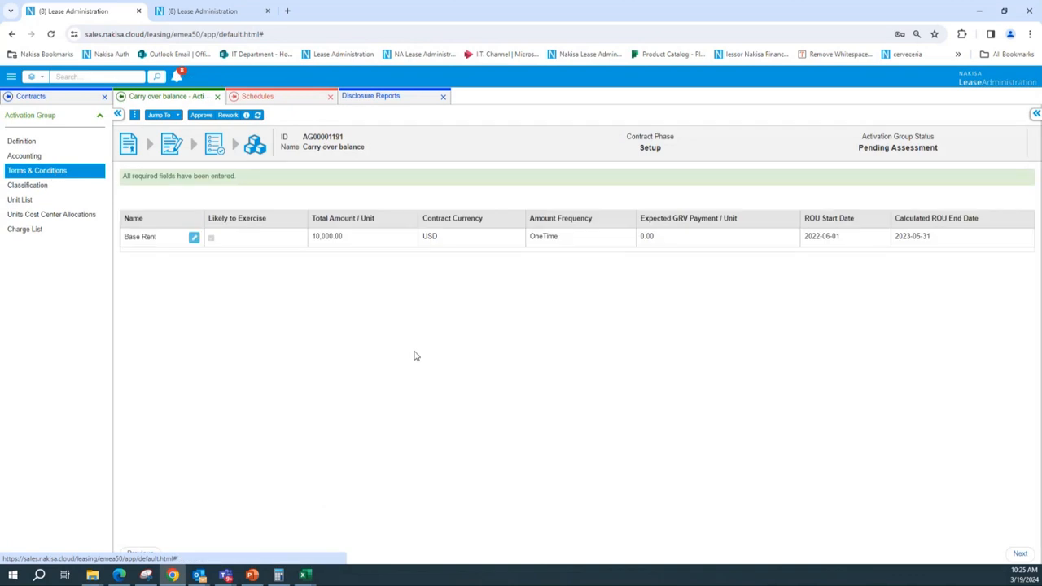
click(386, 241)
scroll(829, 471, down, 1)
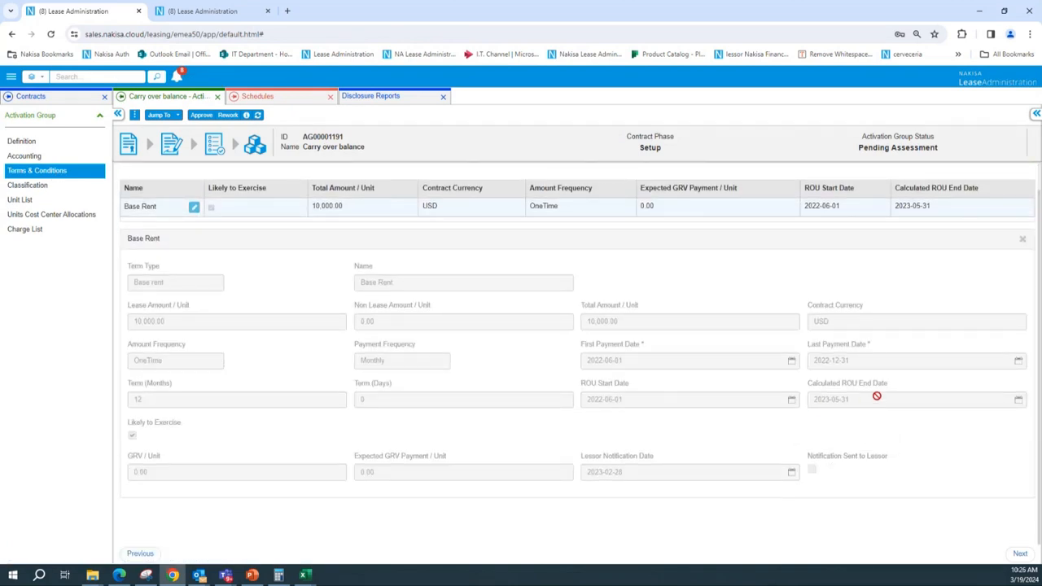
click(227, 115)
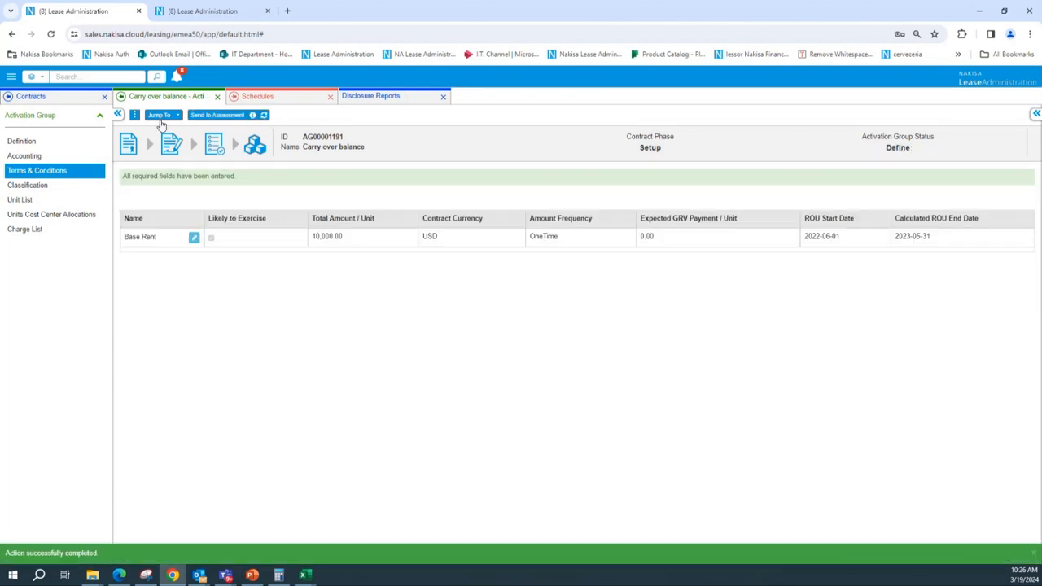
click(160, 116)
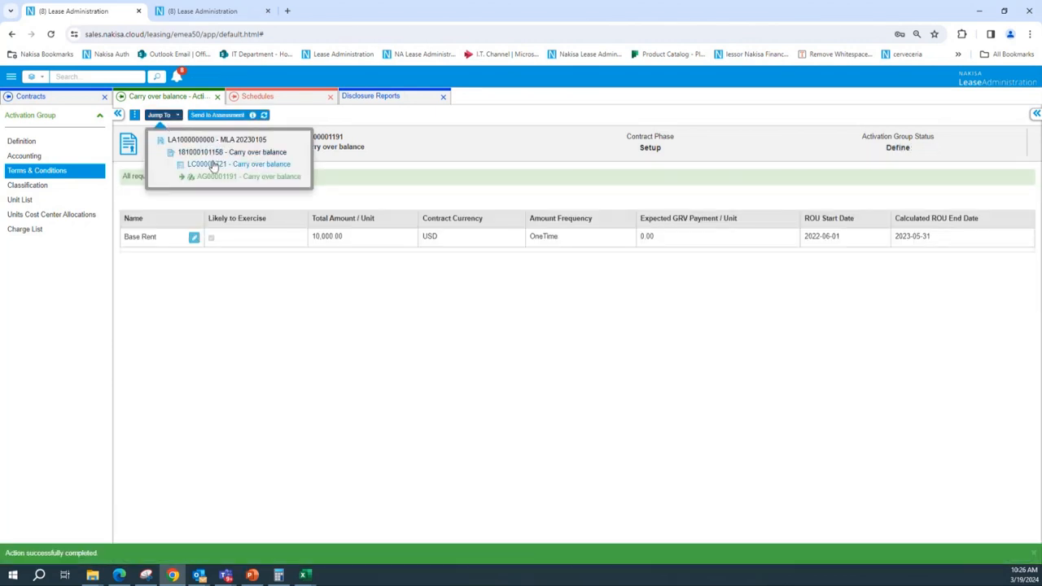
click(213, 165)
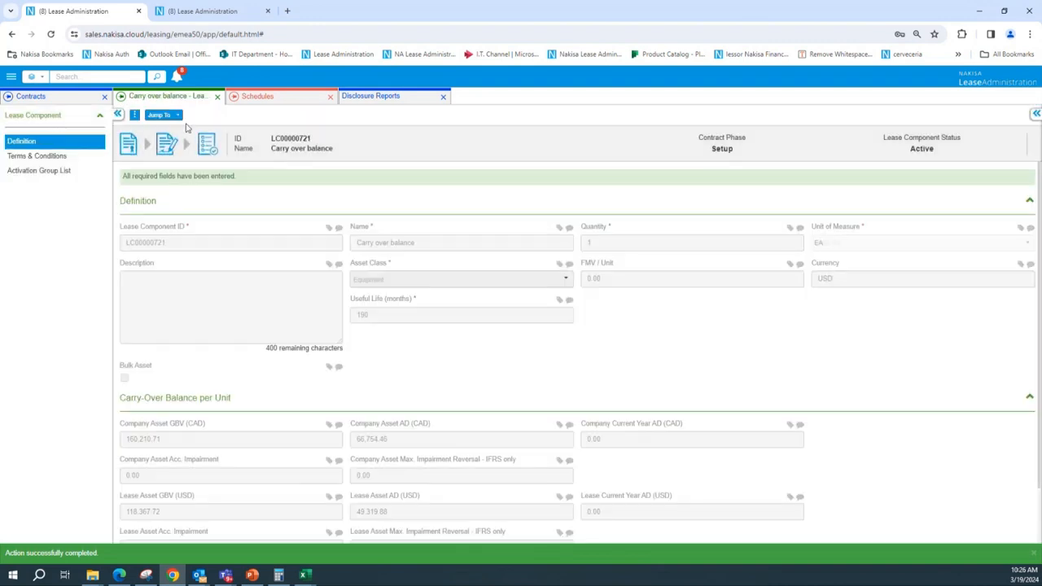
click(163, 115)
click(190, 152)
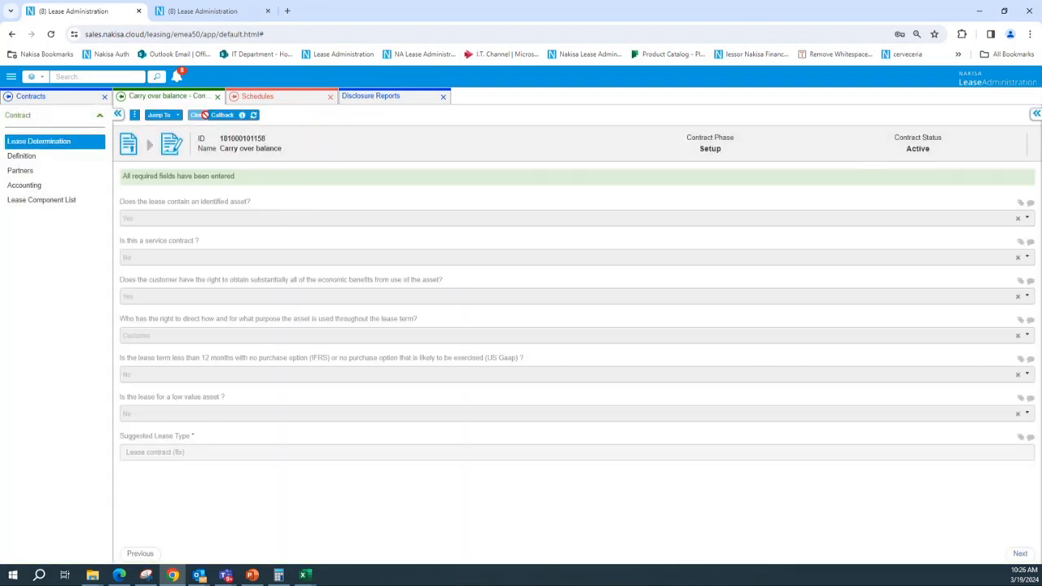
click(221, 116)
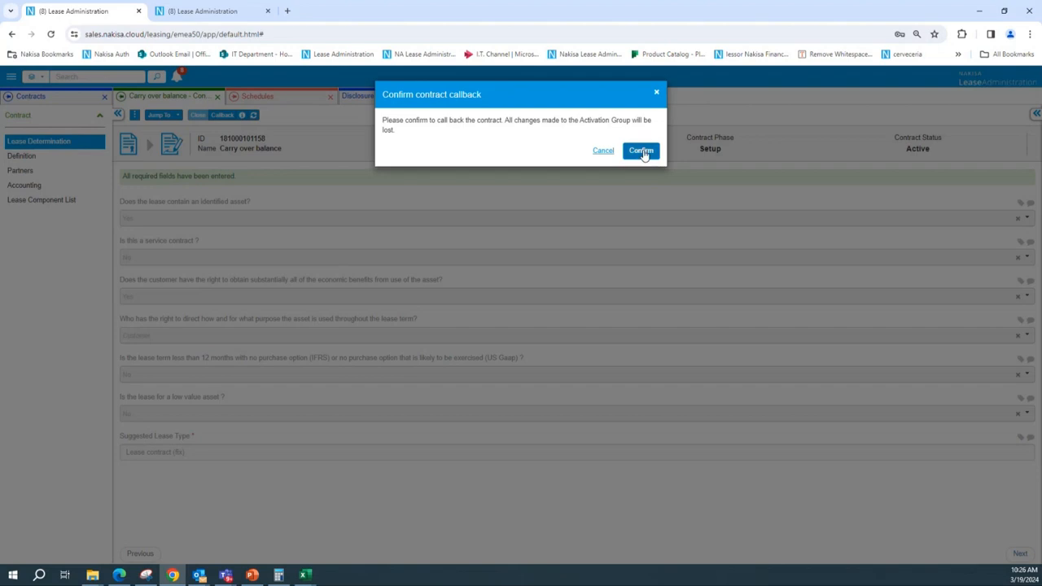
click(642, 152)
Edit the lease component's Base Rent term and set its Expected T&C End Date to 2022-12-31
click(165, 115)
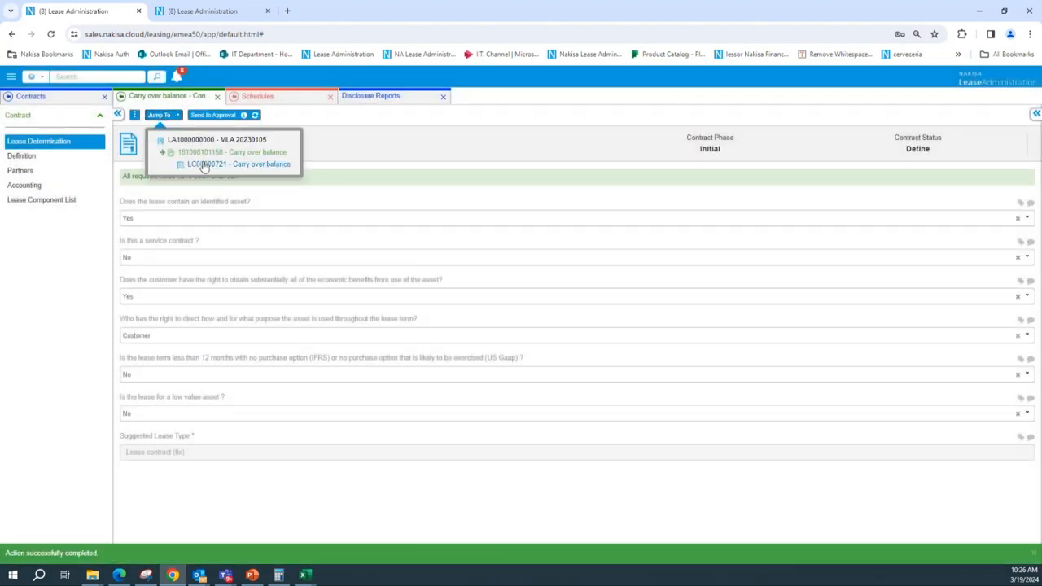
click(204, 165)
click(41, 156)
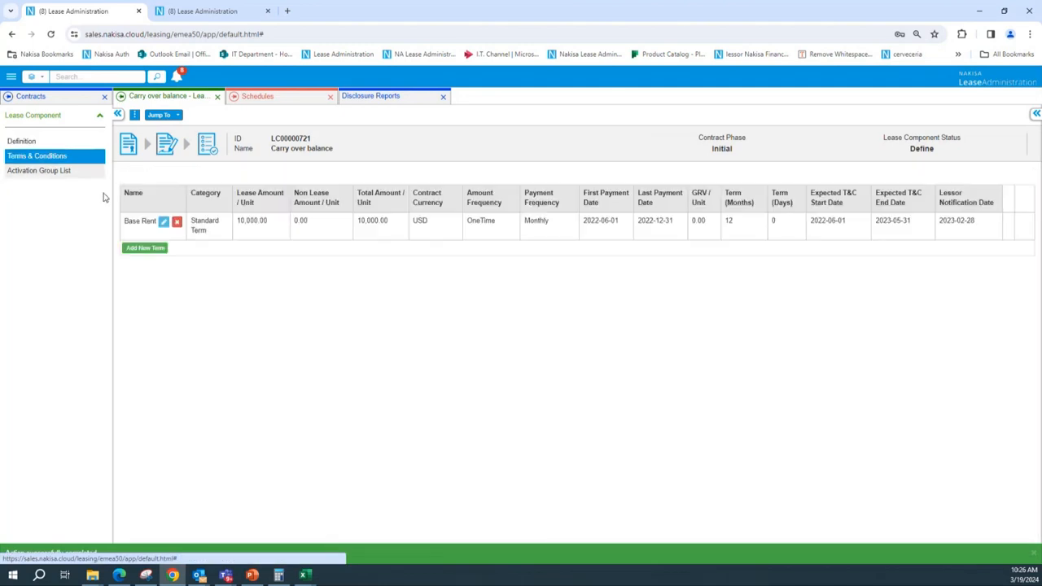
click(164, 223)
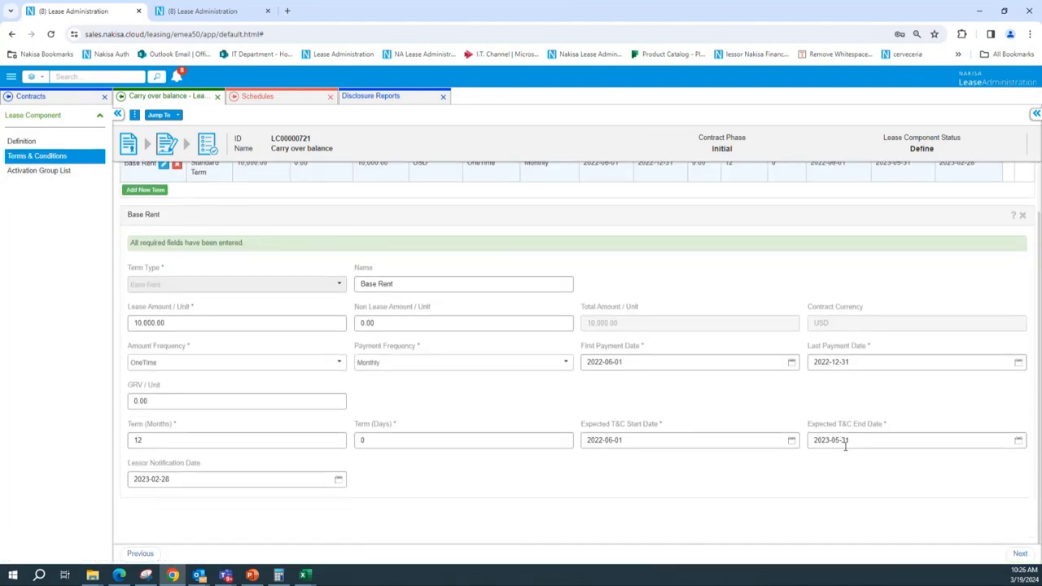
click(845, 445)
click(872, 319)
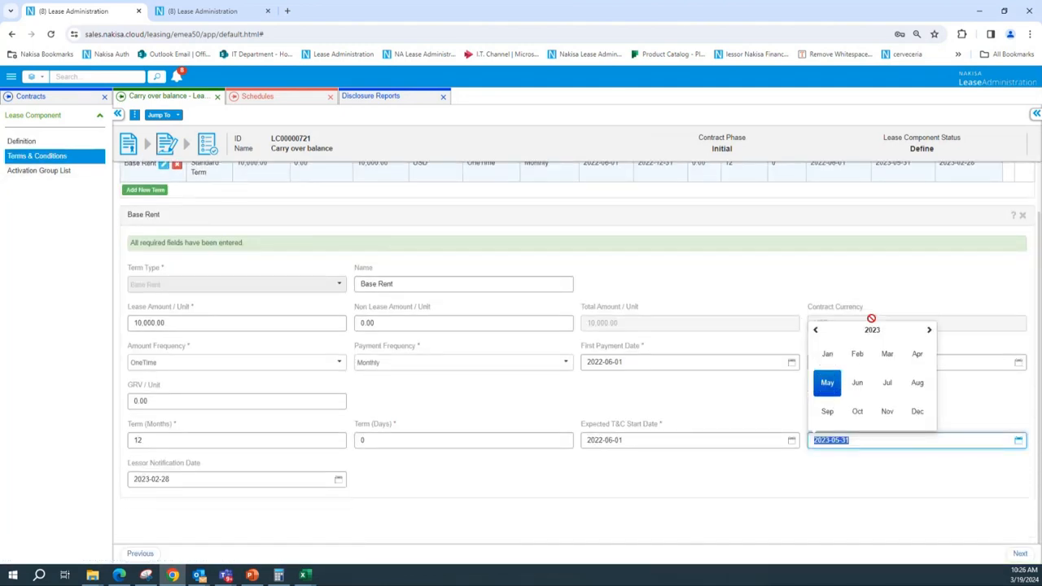
click(815, 332)
click(917, 413)
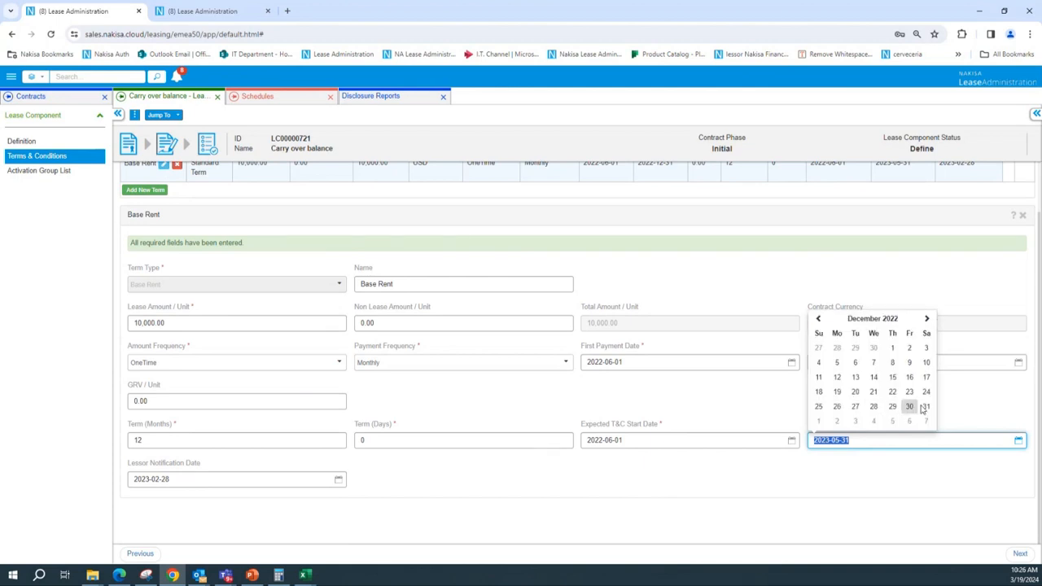
click(926, 406)
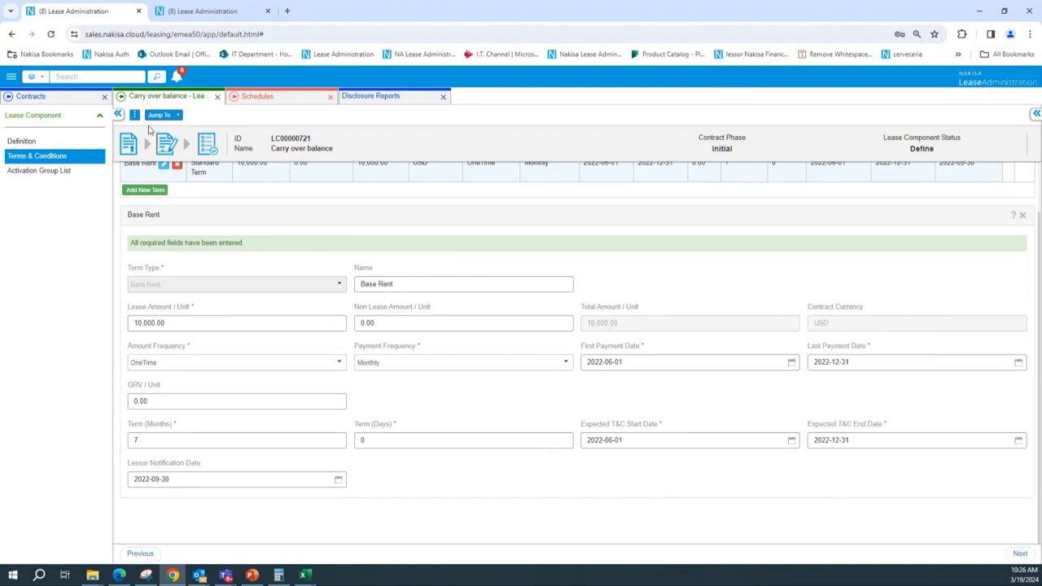
scroll(247, 269, up, 1)
click(173, 117)
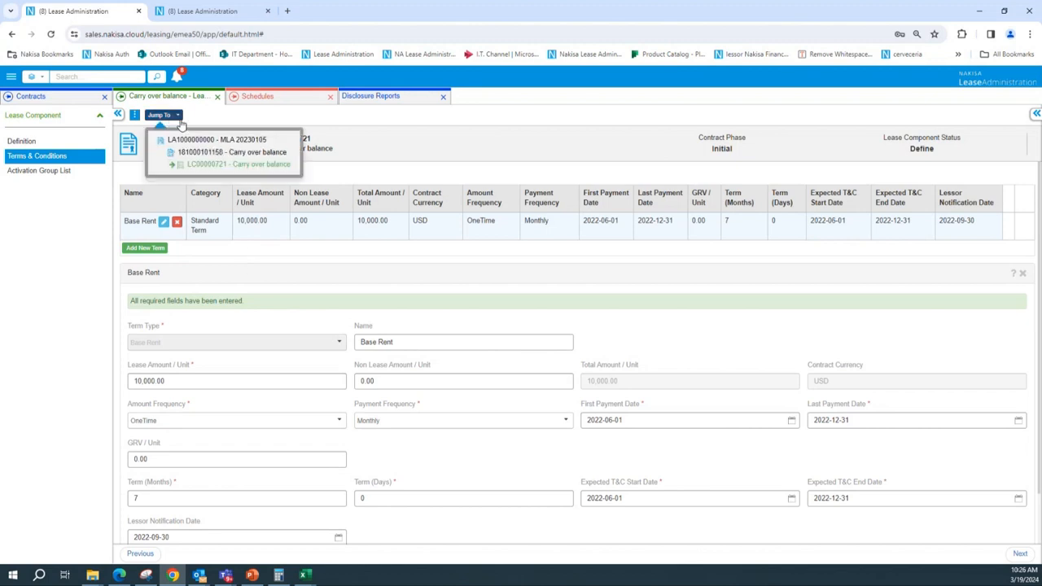
click(214, 155)
click(199, 116)
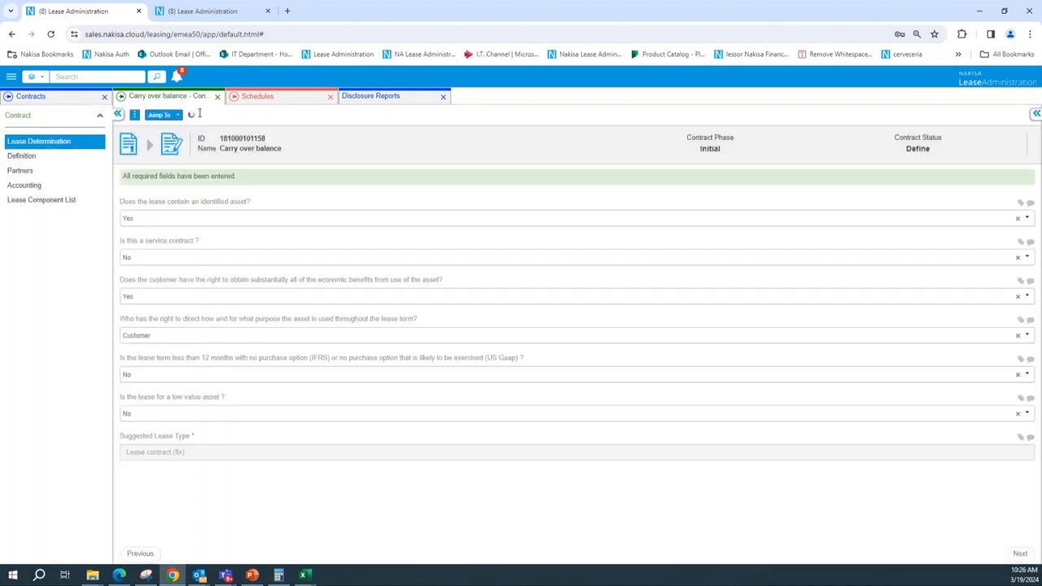
click(201, 116)
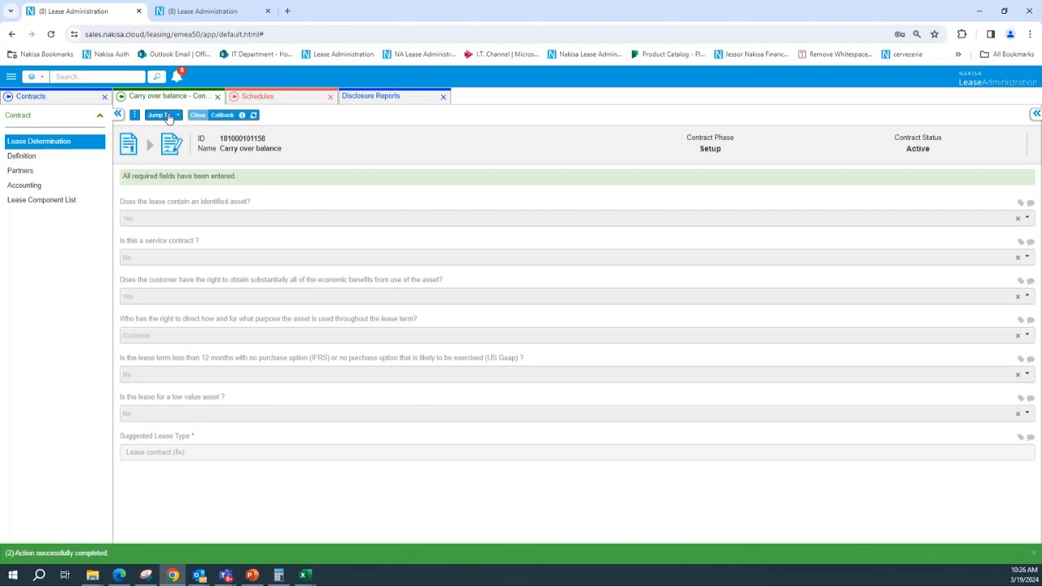
Set the new activation group's override capitalization date to 2022-01-01 and send the activation group to assessment
key(ctrl+0)
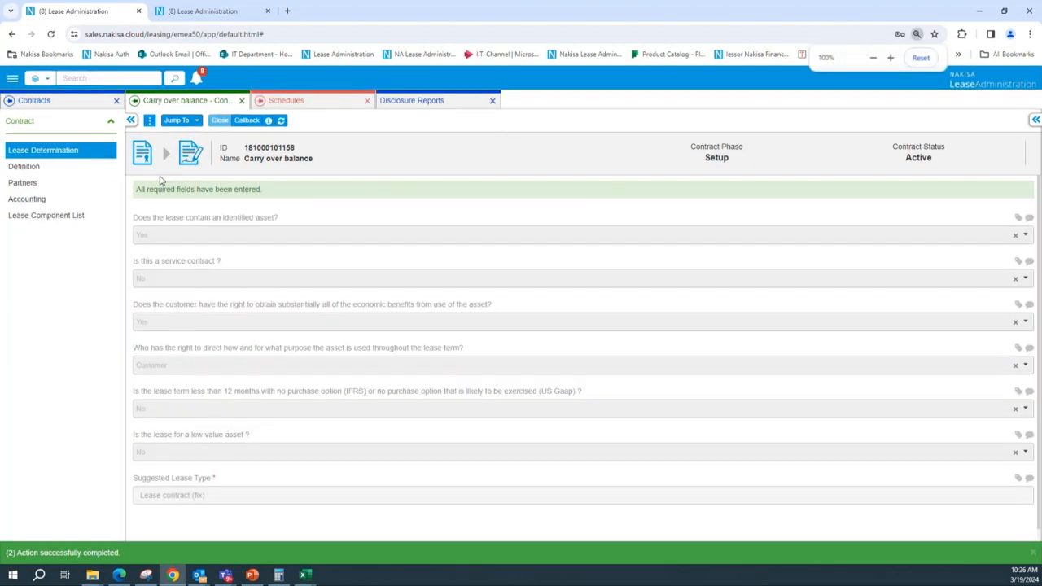
click(186, 123)
click(260, 188)
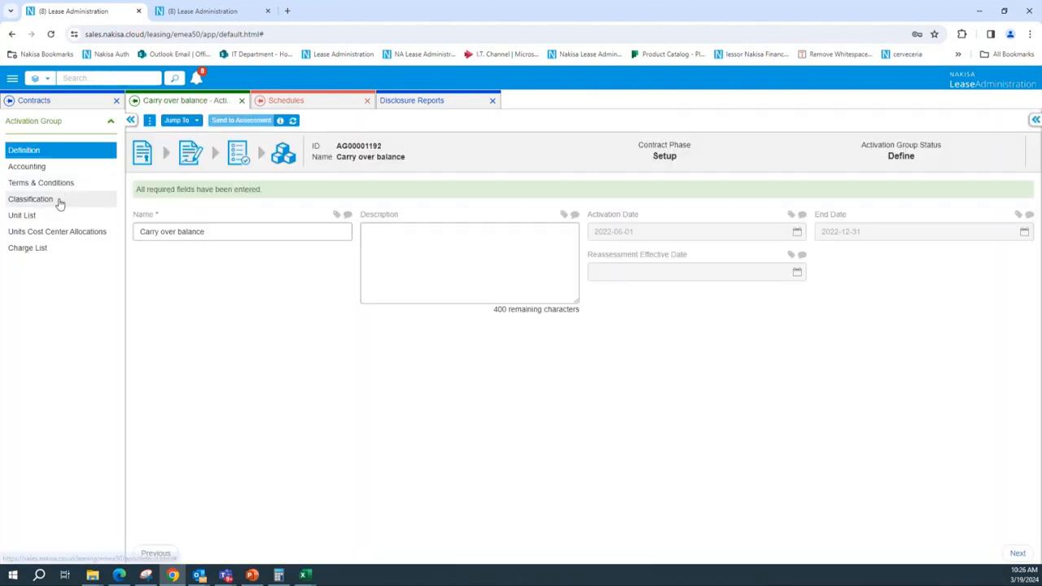
click(65, 198)
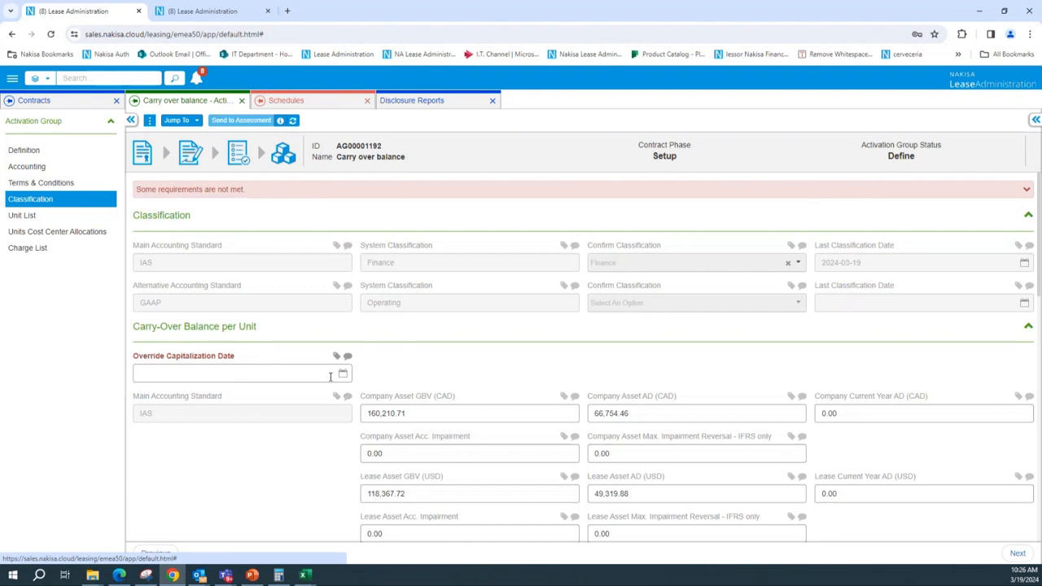
click(342, 372)
click(195, 394)
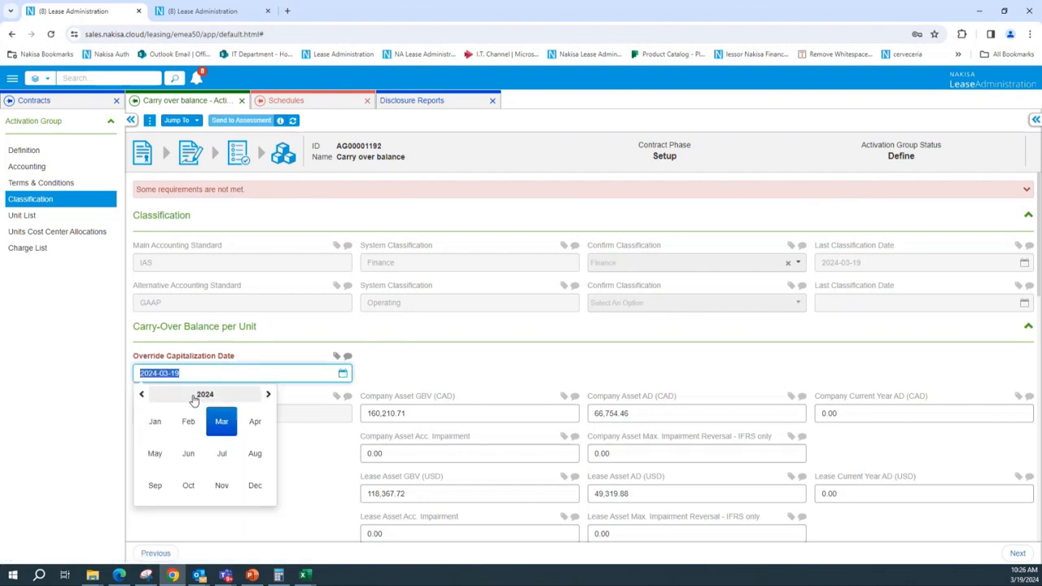
click(141, 396)
click(141, 396)
click(141, 396)
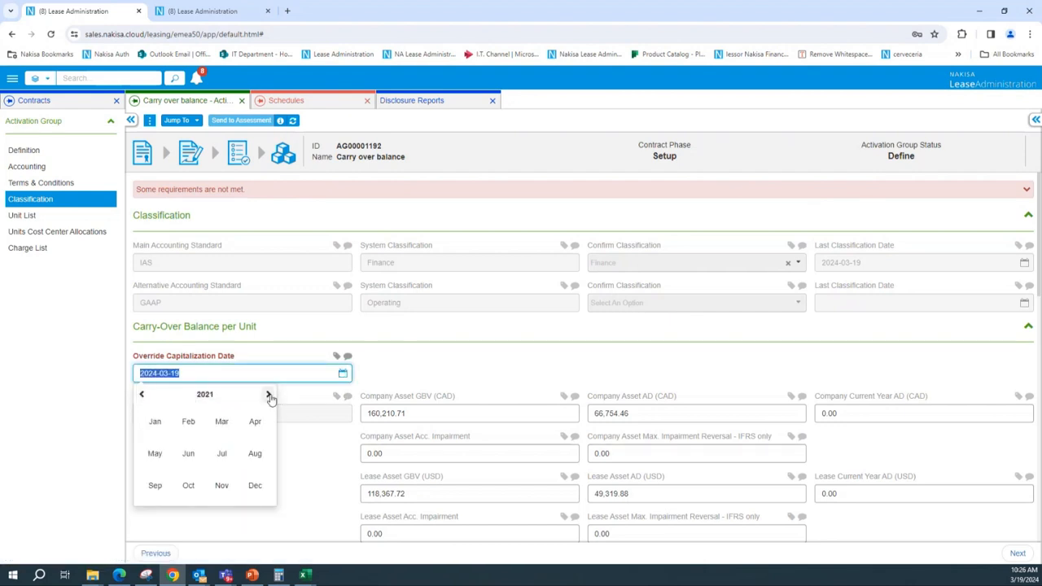
click(268, 395)
click(162, 428)
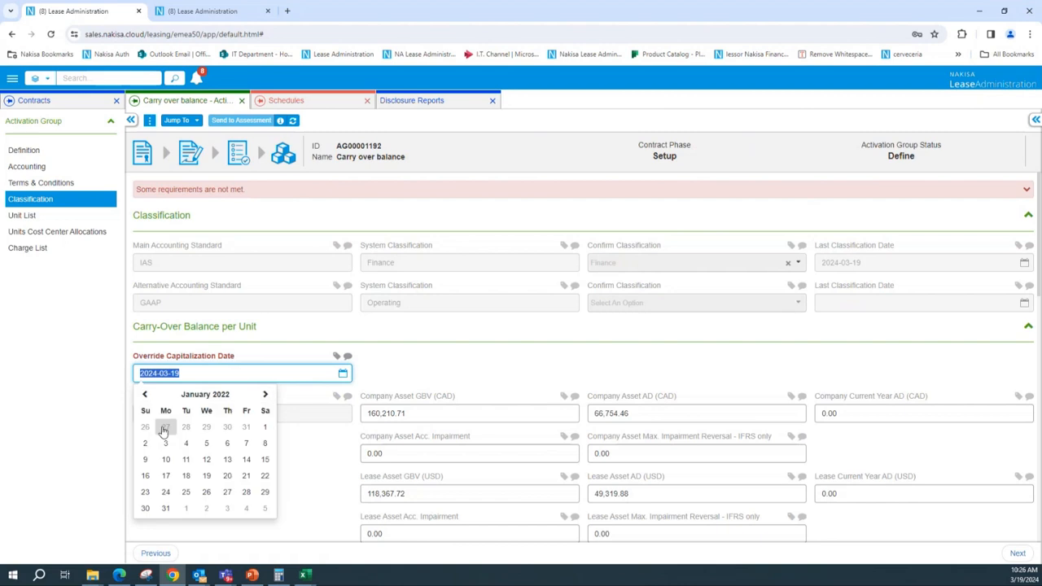
click(263, 428)
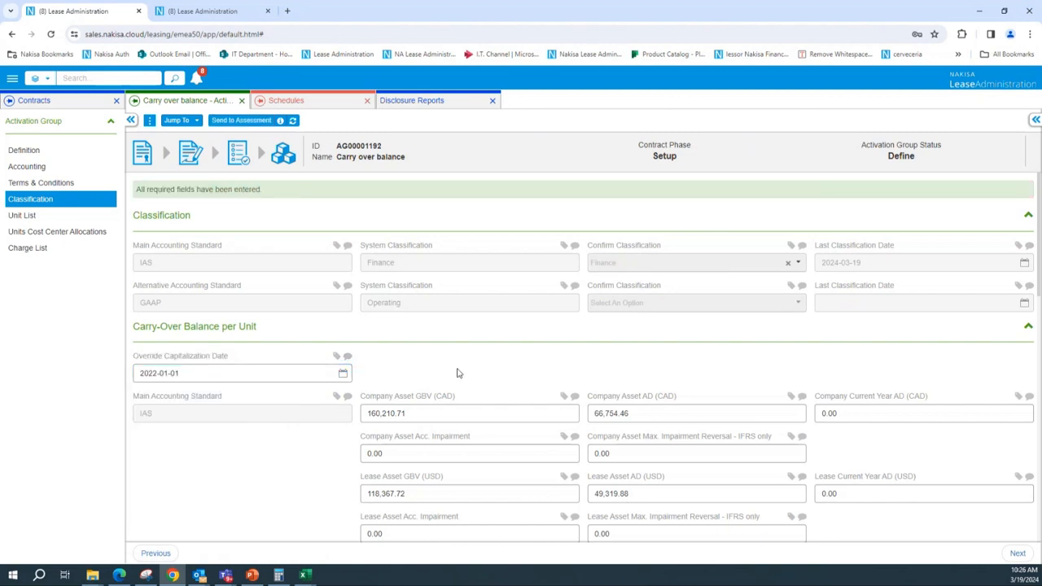
click(243, 121)
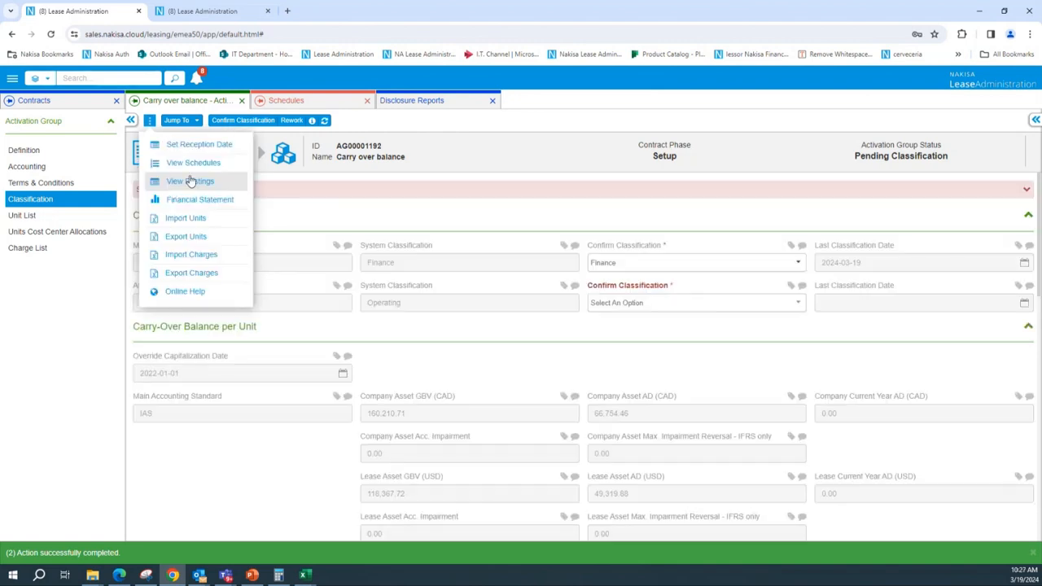
Open the activation group's schedules in All Columns view and compare the Finance ROU AD figures with the Excel depreciation column
click(207, 171)
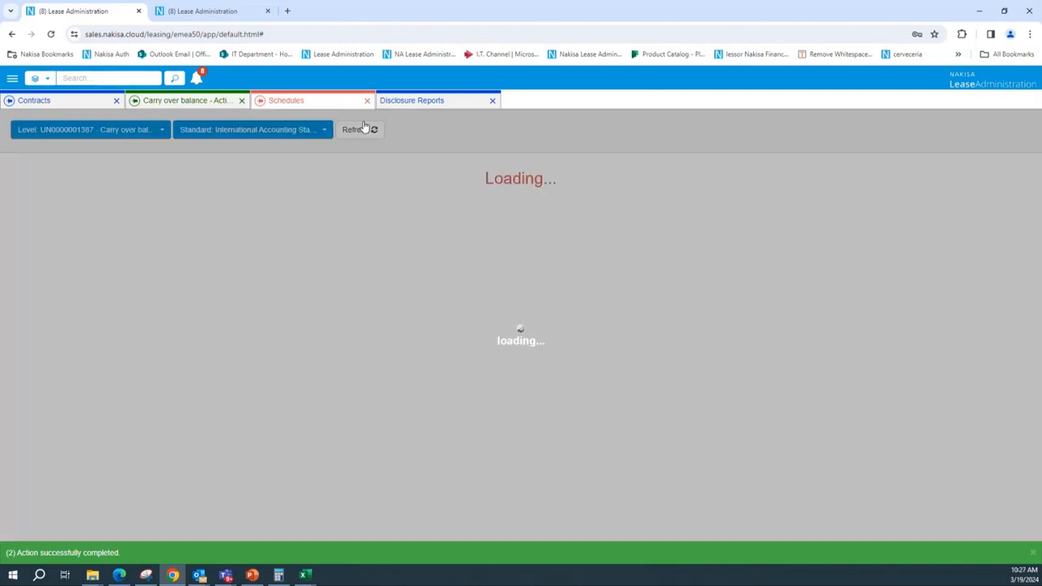
click(393, 130)
click(358, 247)
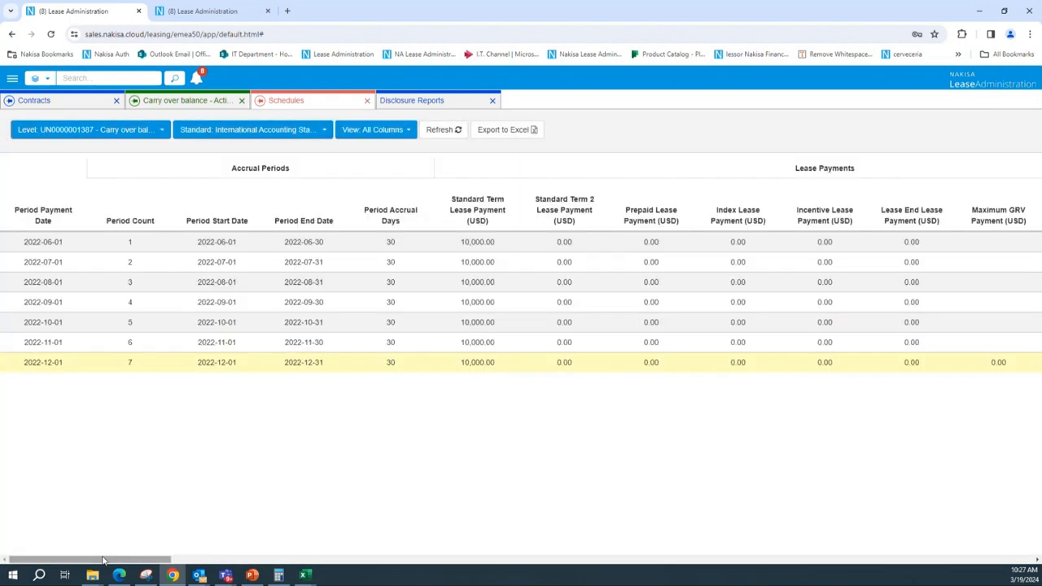
drag(128, 559, 987, 523)
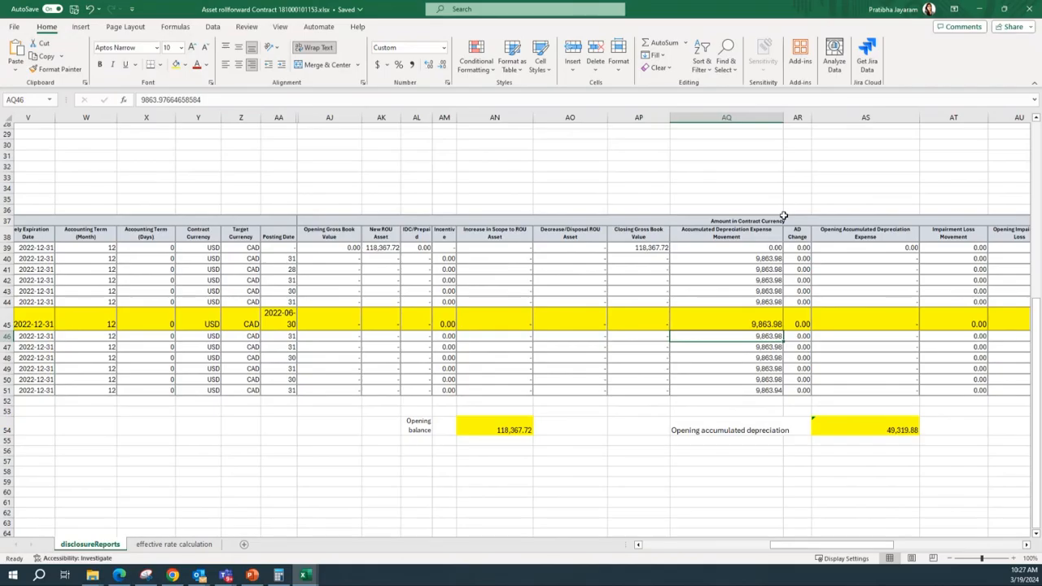
drag(745, 316, 747, 389)
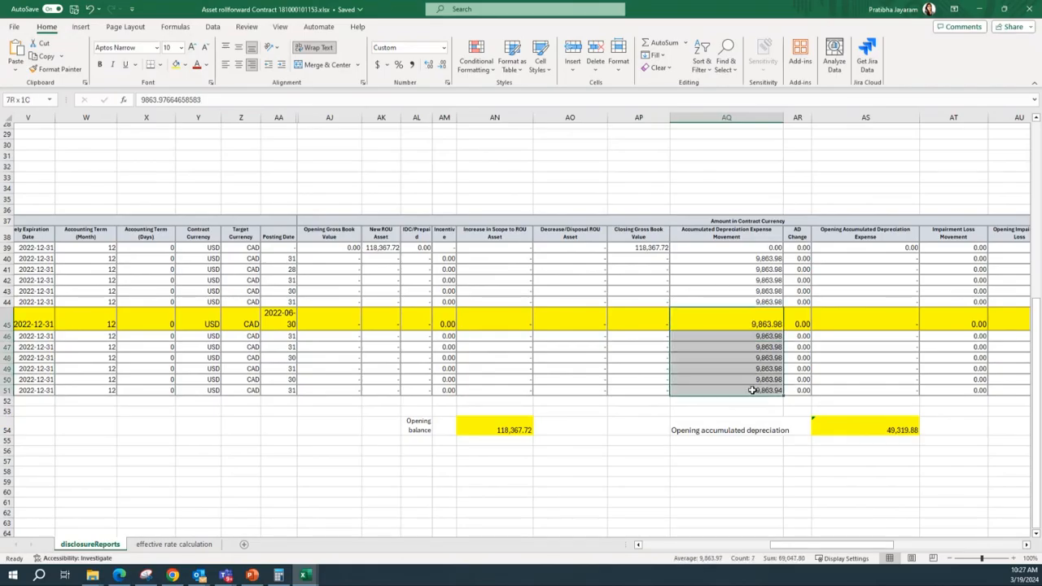
click(832, 475)
key(alt+Tab)
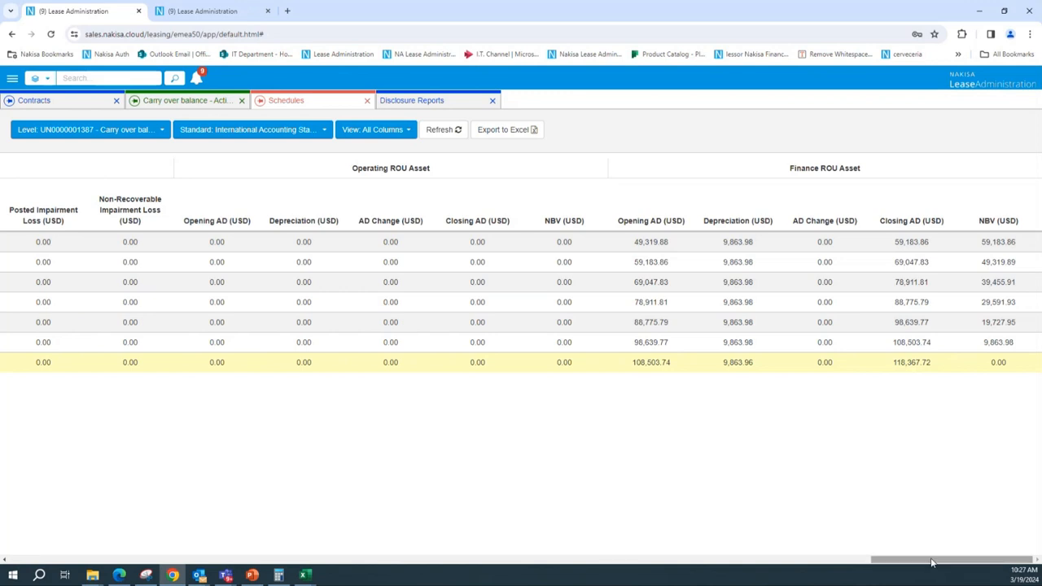
mouse_move(930, 559)
mouse_down()
mouse_move(922, 562)
mouse_move(934, 563)
mouse_up()
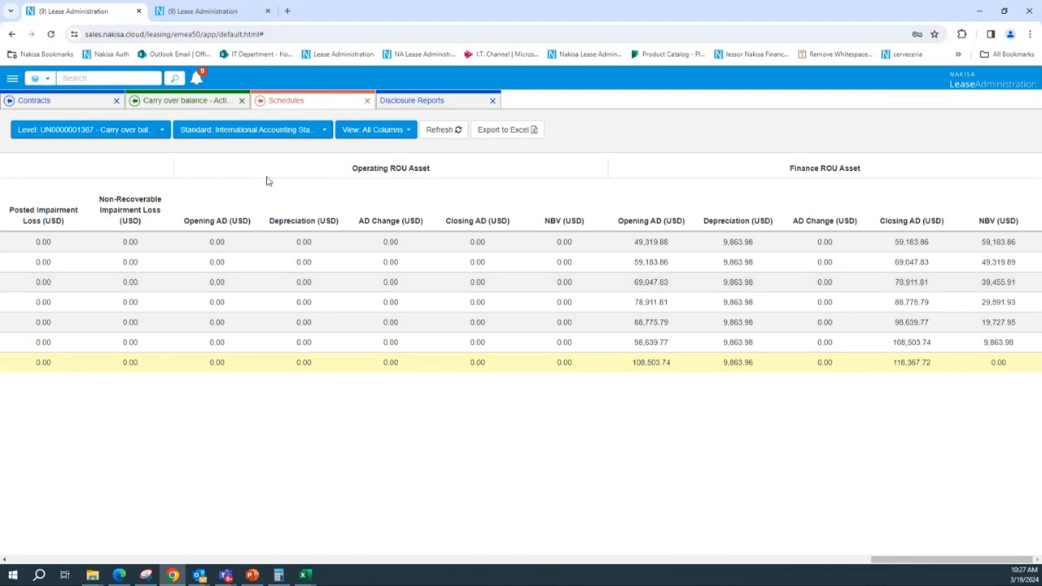
Rework the activation group and set its GAAP Company Asset AD (CAD) carry-over balance to 20,000
click(182, 102)
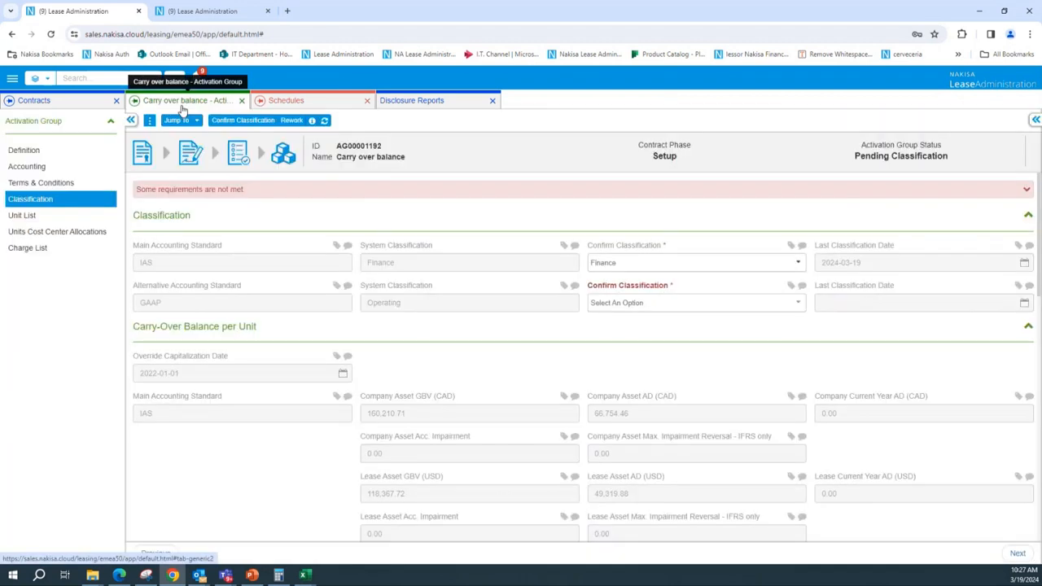
click(292, 121)
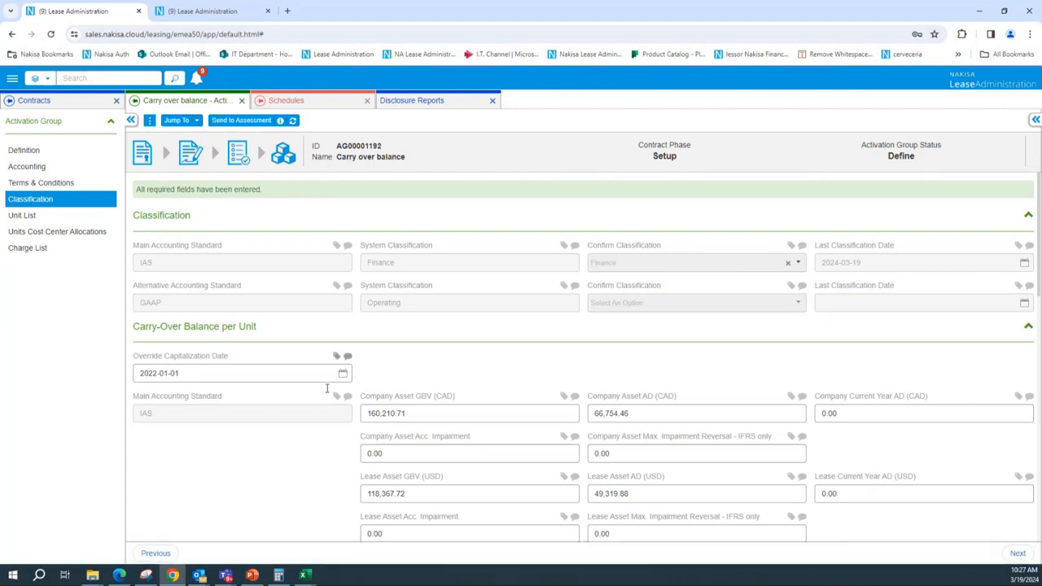
scroll(389, 396, down, 1)
scroll(389, 396, down, 2)
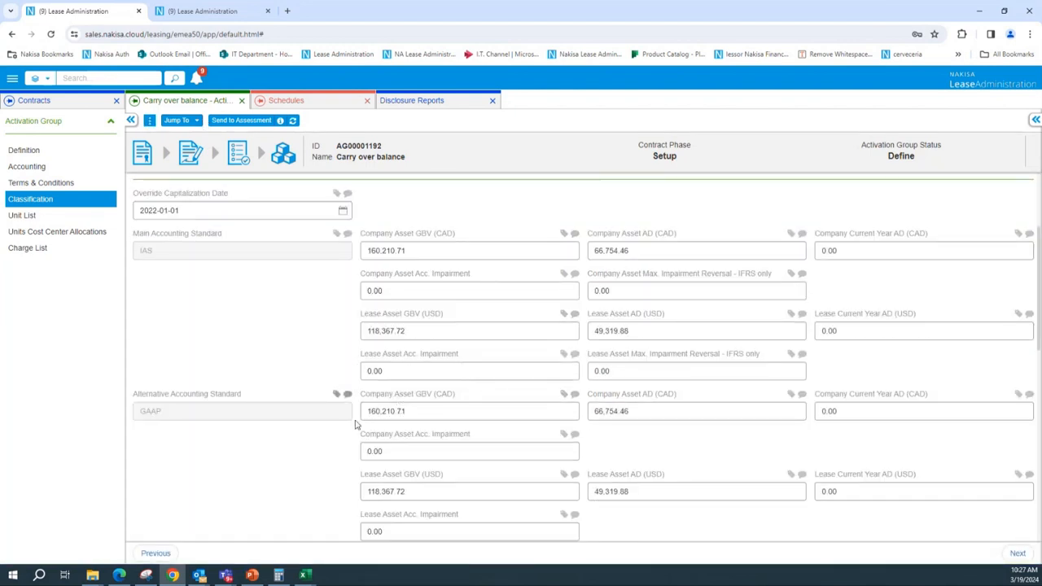
click(664, 410)
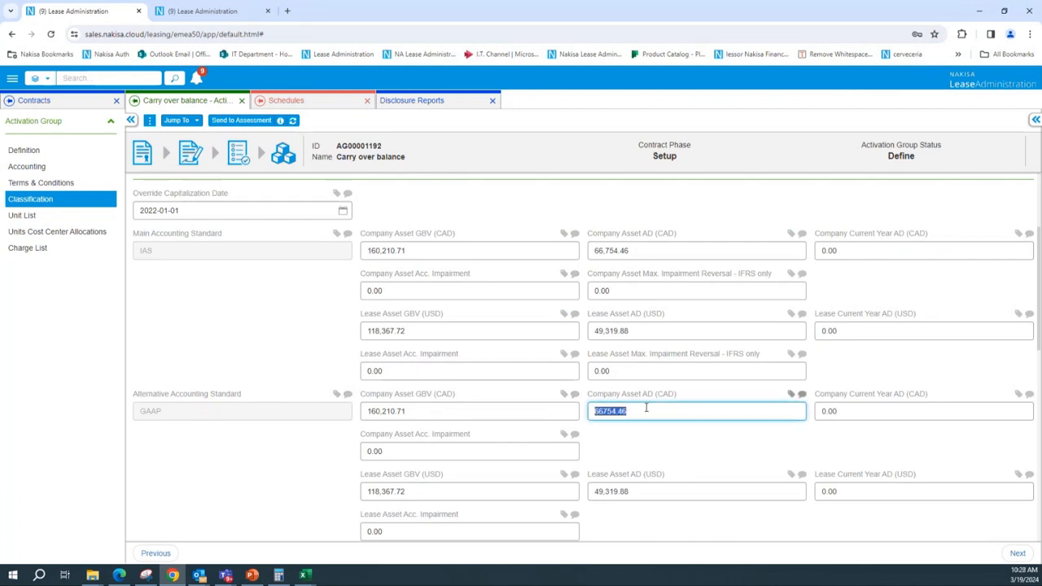
text(20000)
Send the activation group to assessment and open its schedules
scroll(554, 399, up, 2)
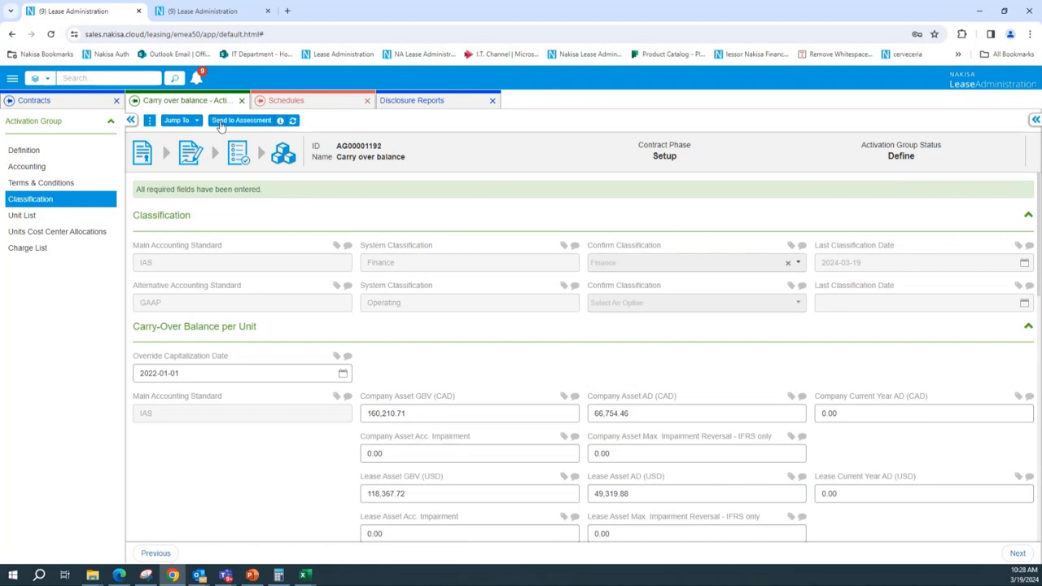
click(219, 122)
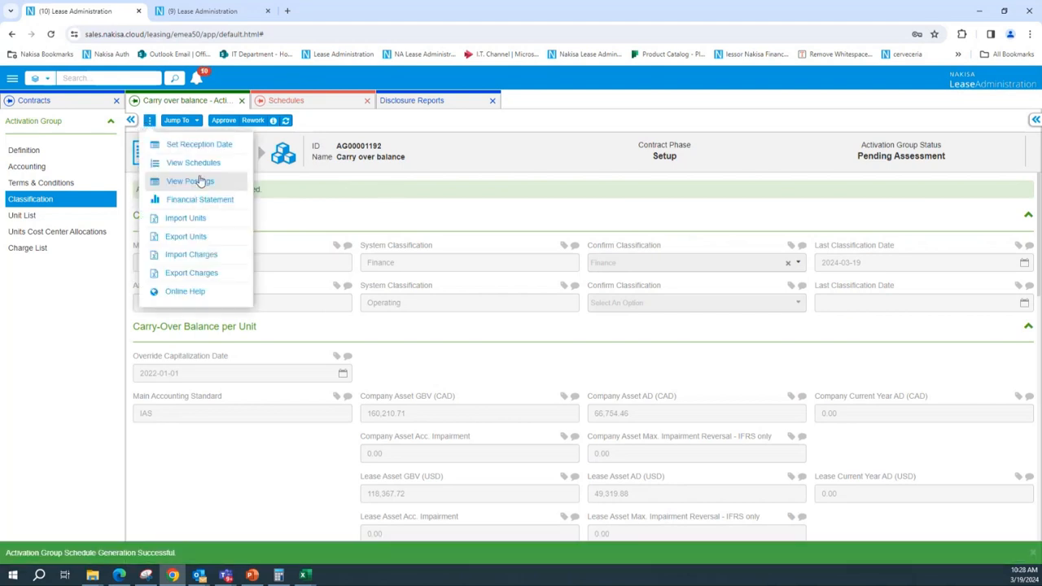
click(201, 166)
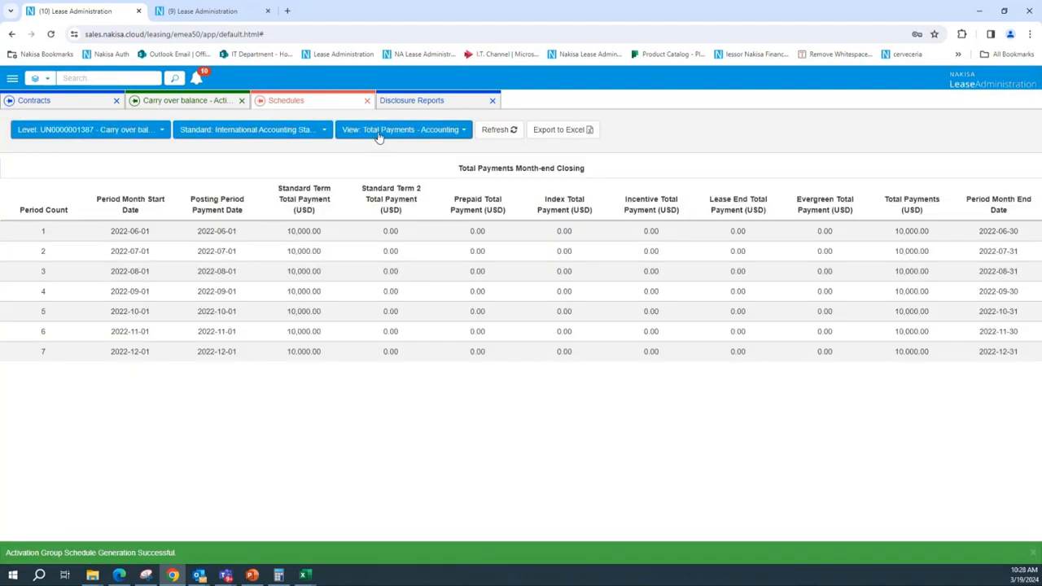
Review the All Columns schedule's Finance ROU AD and Closing GBV figures under the IFRS and USGAAP Finance standards
click(378, 136)
click(381, 248)
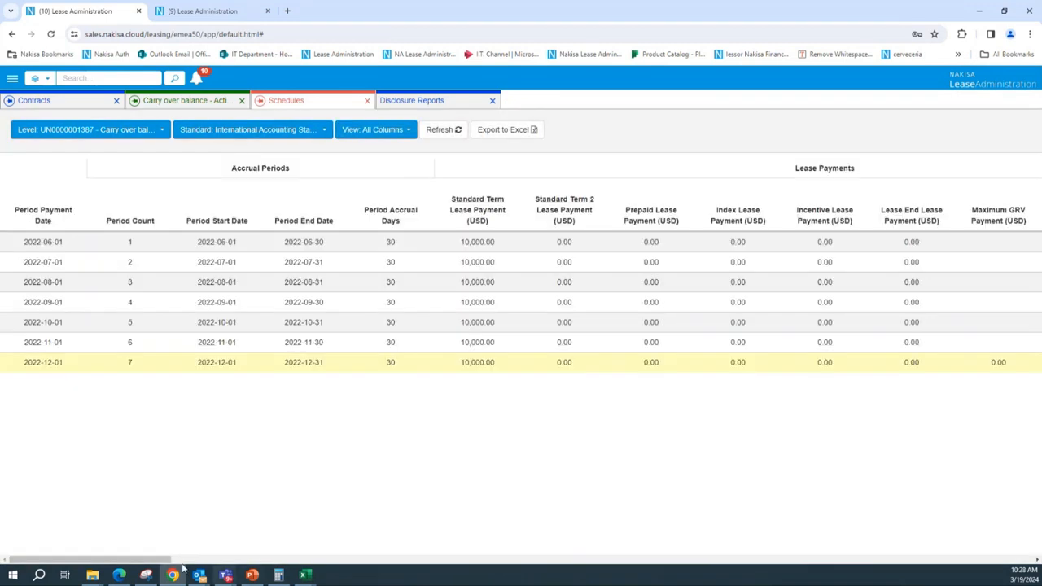
drag(163, 559, 1029, 539)
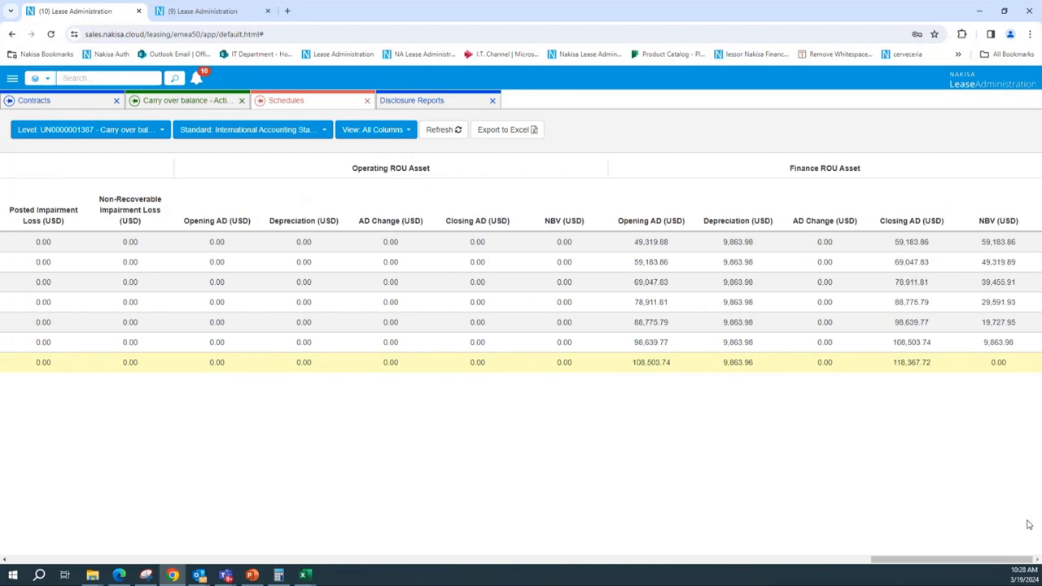
drag(639, 243, 686, 255)
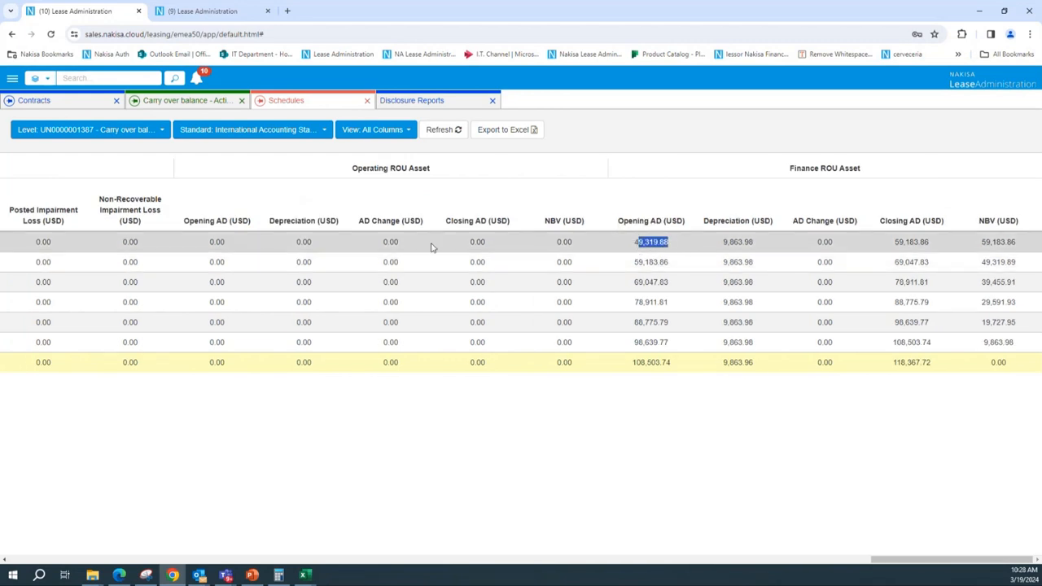
drag(895, 560, 810, 569)
drag(396, 242, 436, 255)
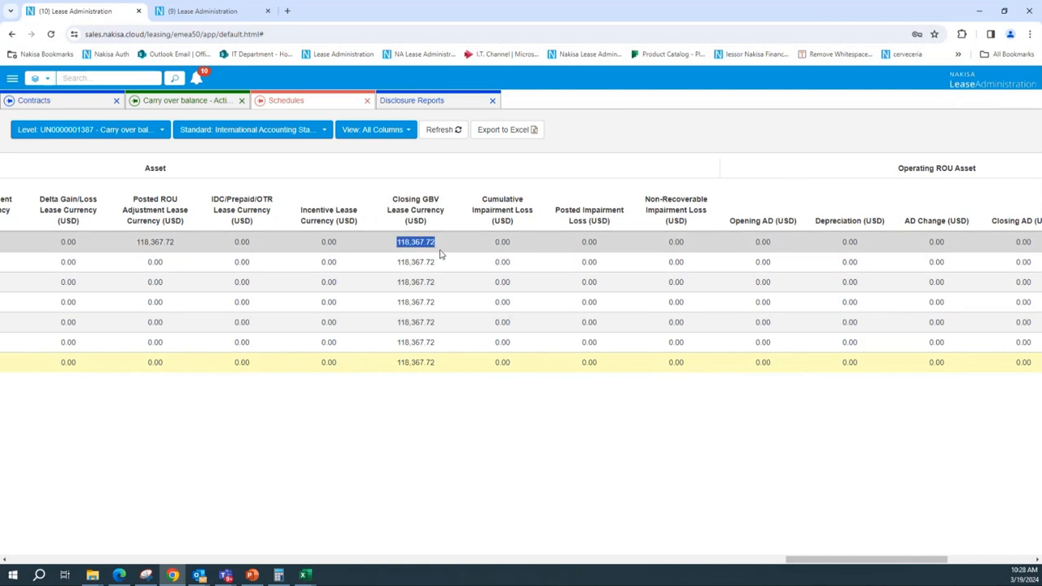
click(226, 135)
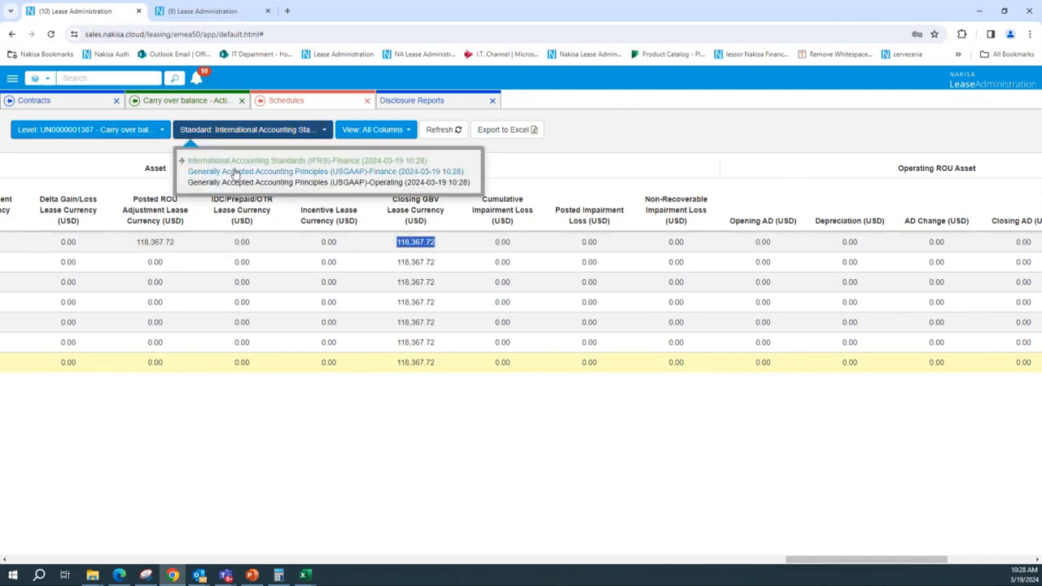
click(236, 171)
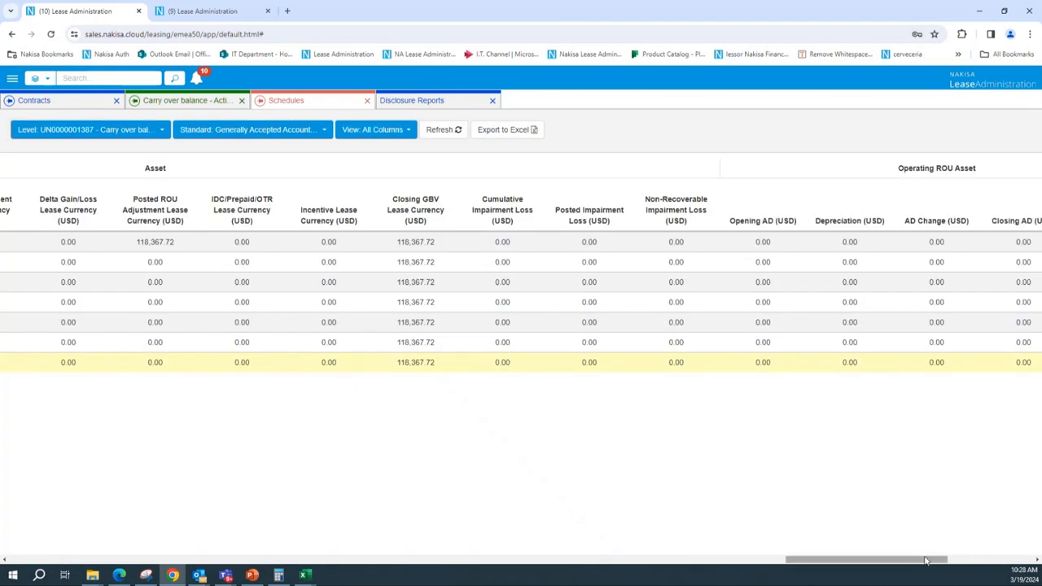
drag(925, 560, 1000, 567)
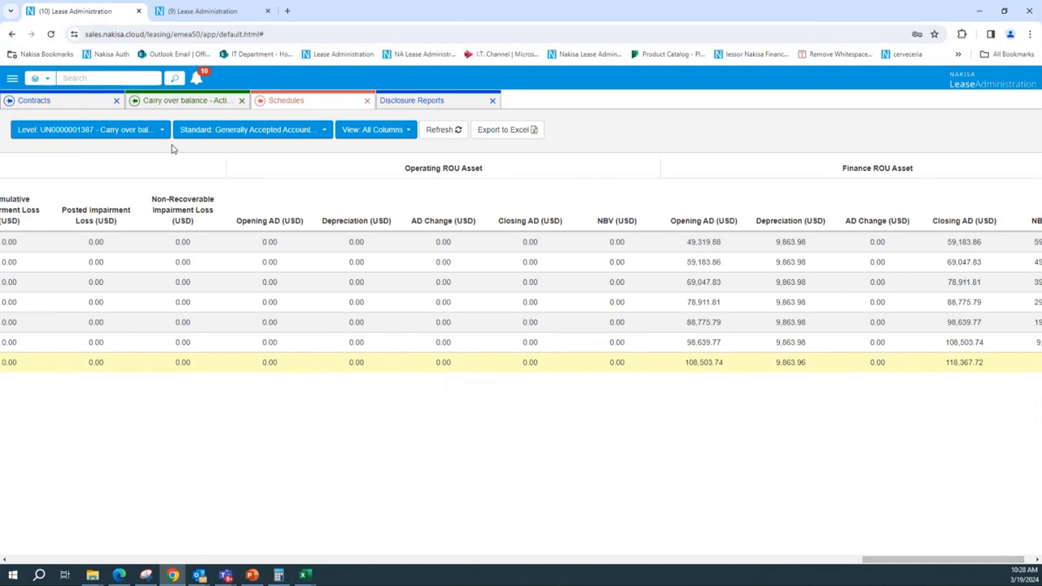
Set the GAAP Lease Asset AD (USD) carry-over balance to 20,000, matching the Company Asset AD (CAD)
click(175, 102)
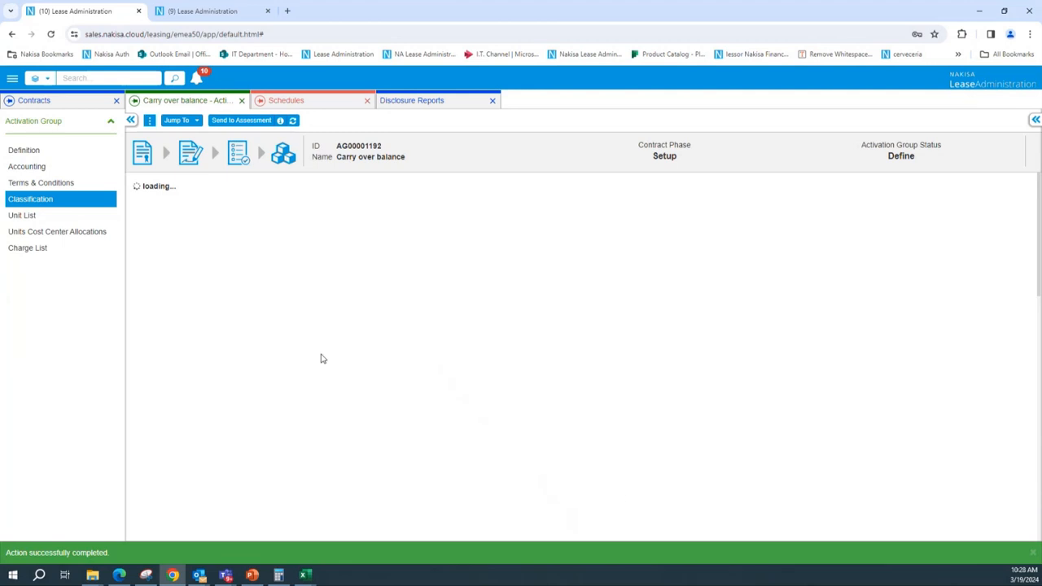
scroll(739, 453, down, 3)
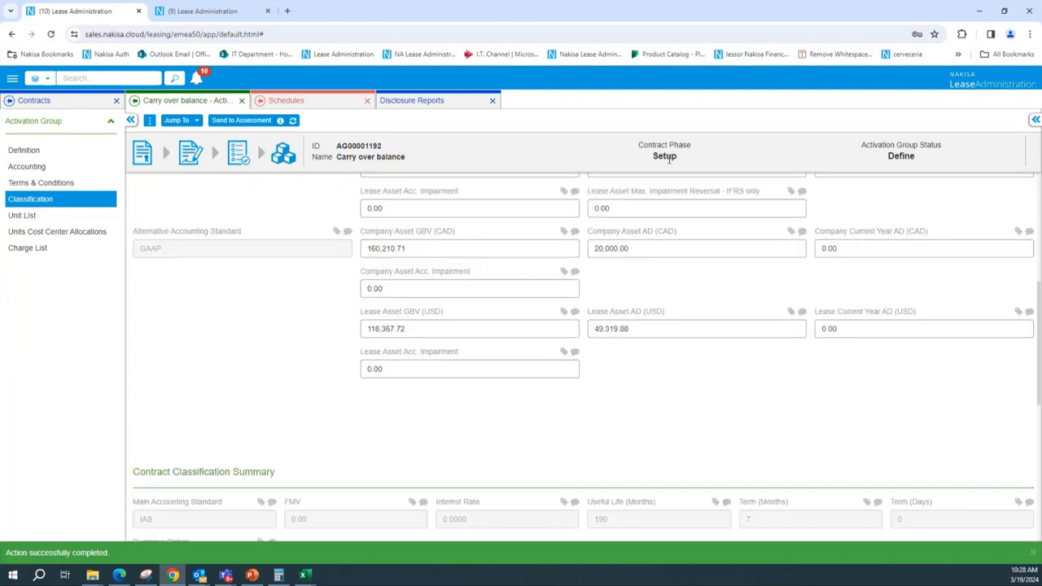
click(641, 249)
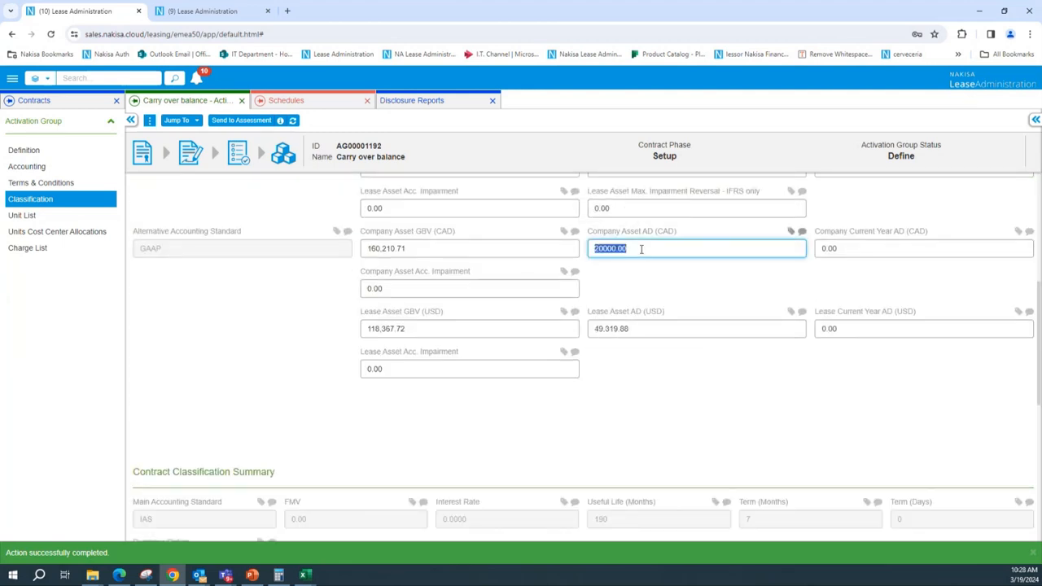
click(639, 332)
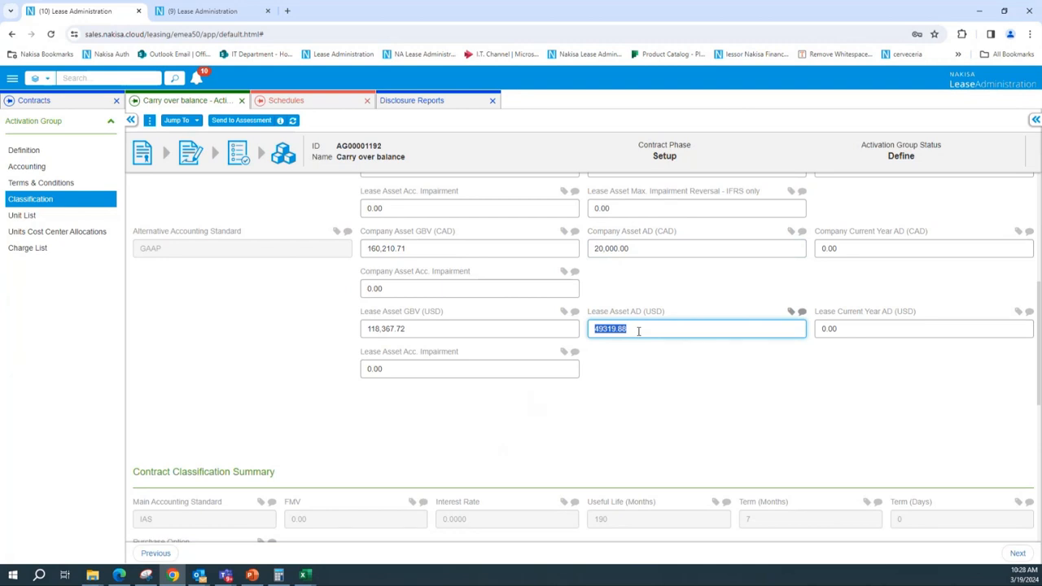
text(20000.00)
click(639, 372)
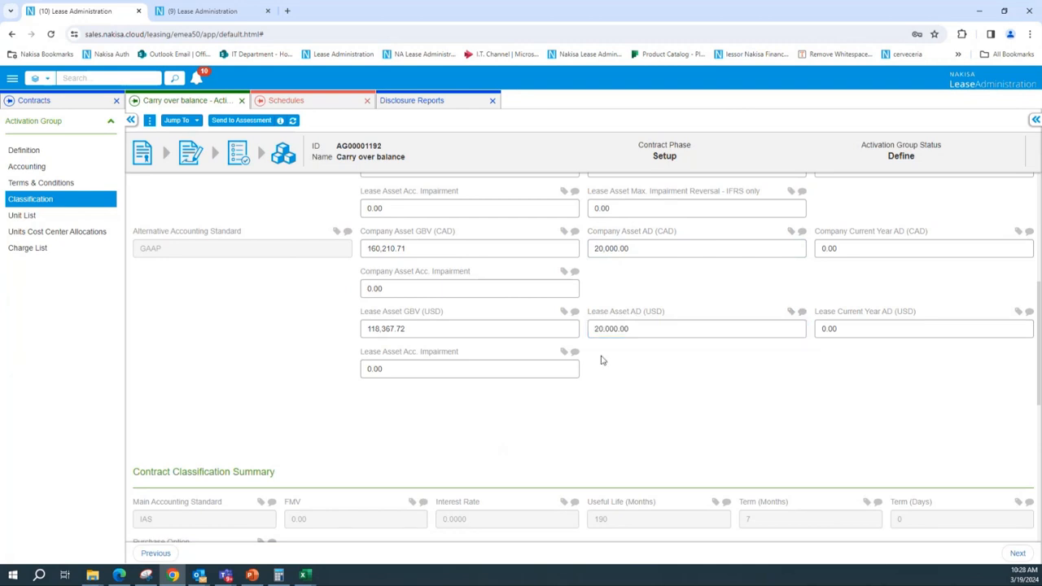
Resend the activation group to assessment and open its schedules again
scroll(498, 309, up, 3)
scroll(498, 309, up, 1)
click(235, 120)
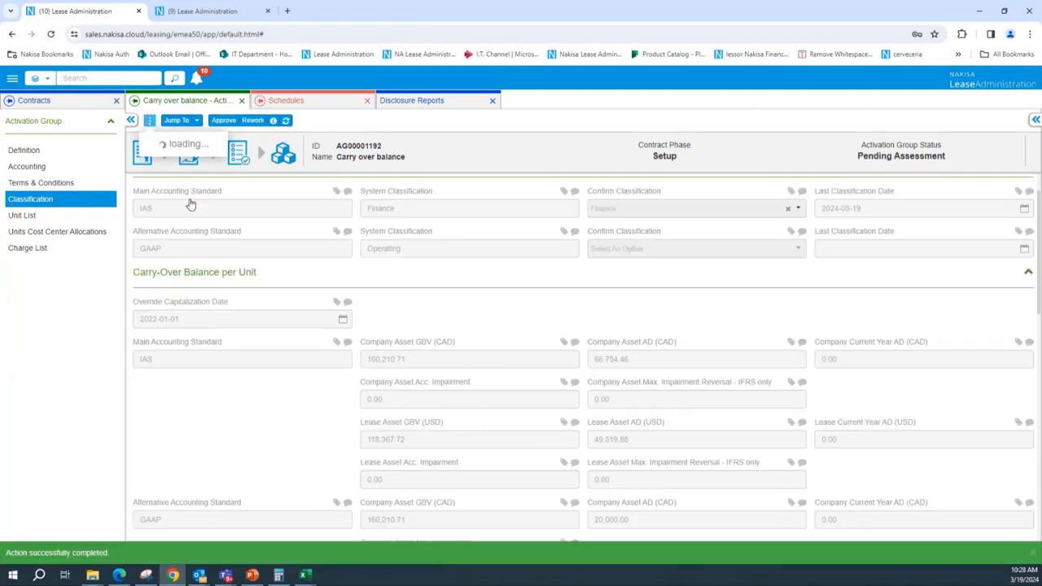
click(194, 163)
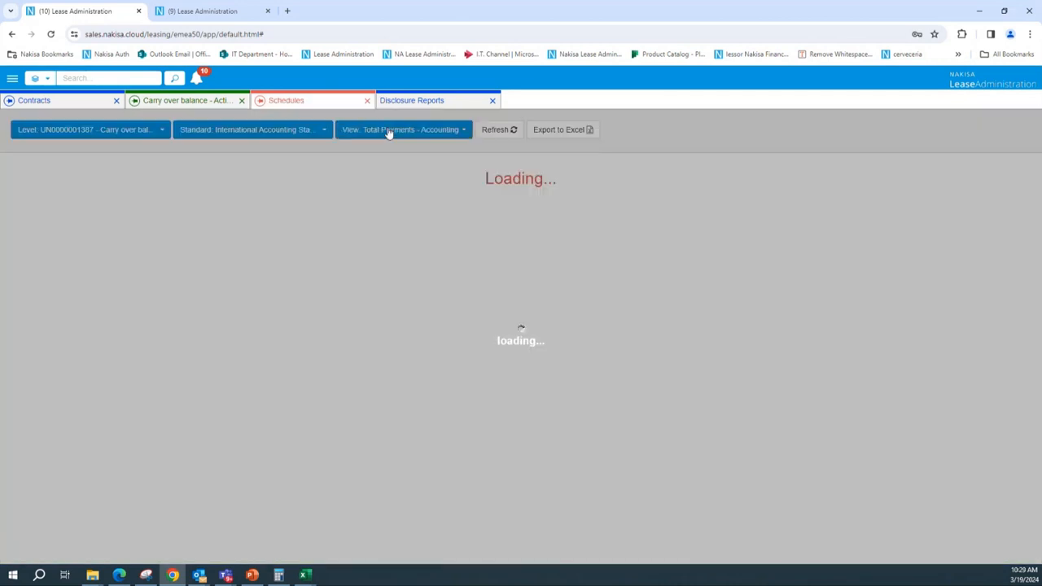
Show the schedule in All Columns view under the USGAAP Operating standard and examine the Operating ROU AD figures
click(400, 130)
click(363, 309)
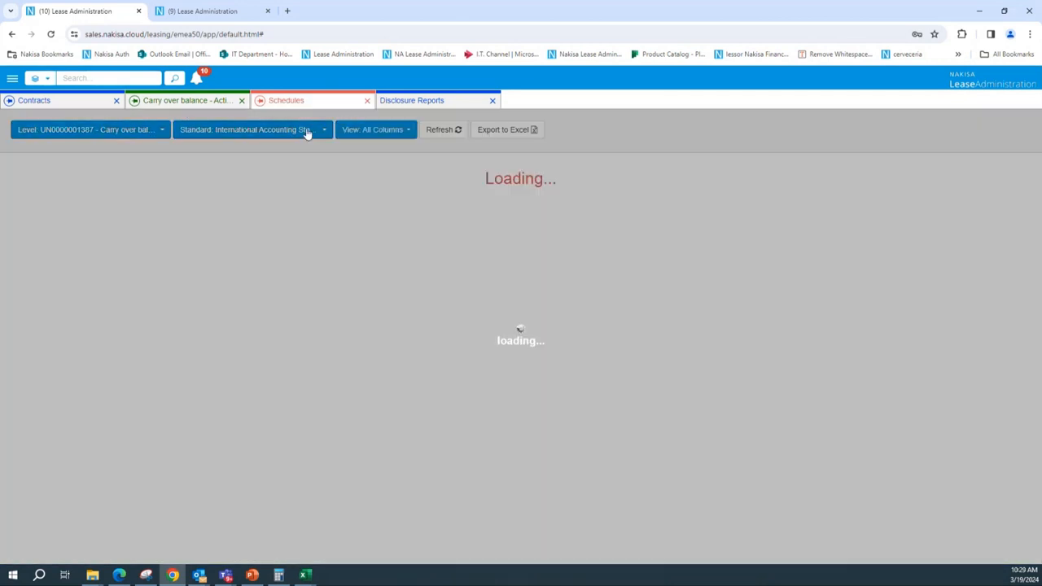
click(291, 130)
drag(265, 183, 267, 177)
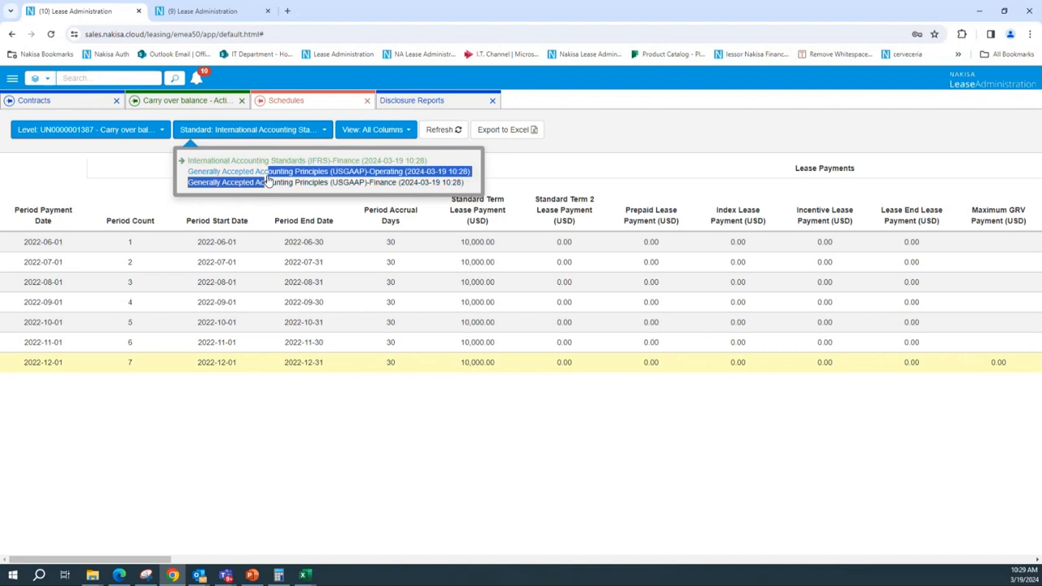
click(267, 181)
click(245, 132)
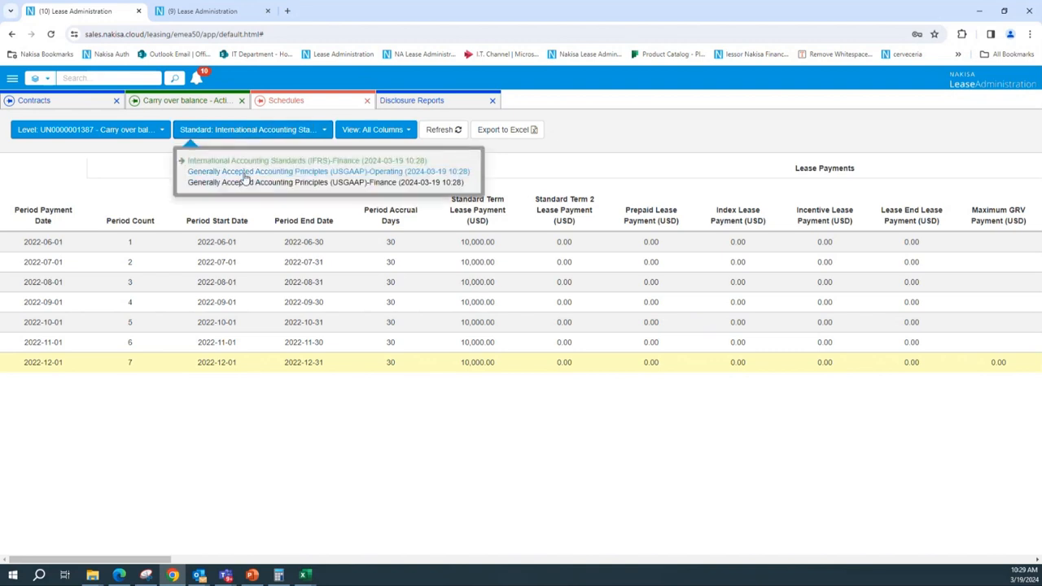
click(247, 179)
scroll(488, 310, right, 10)
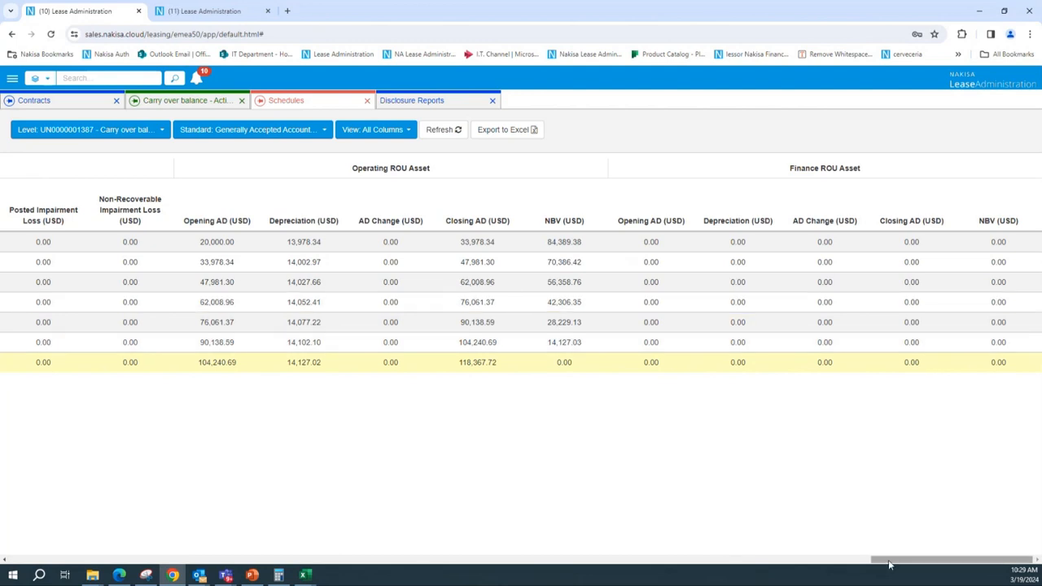
drag(890, 560, 790, 566)
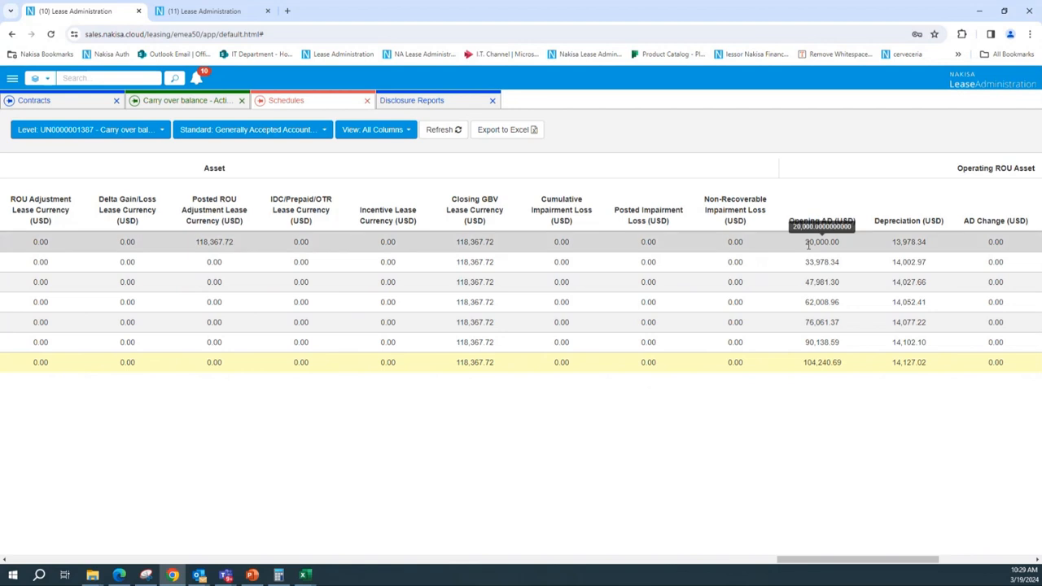
drag(805, 241, 851, 247)
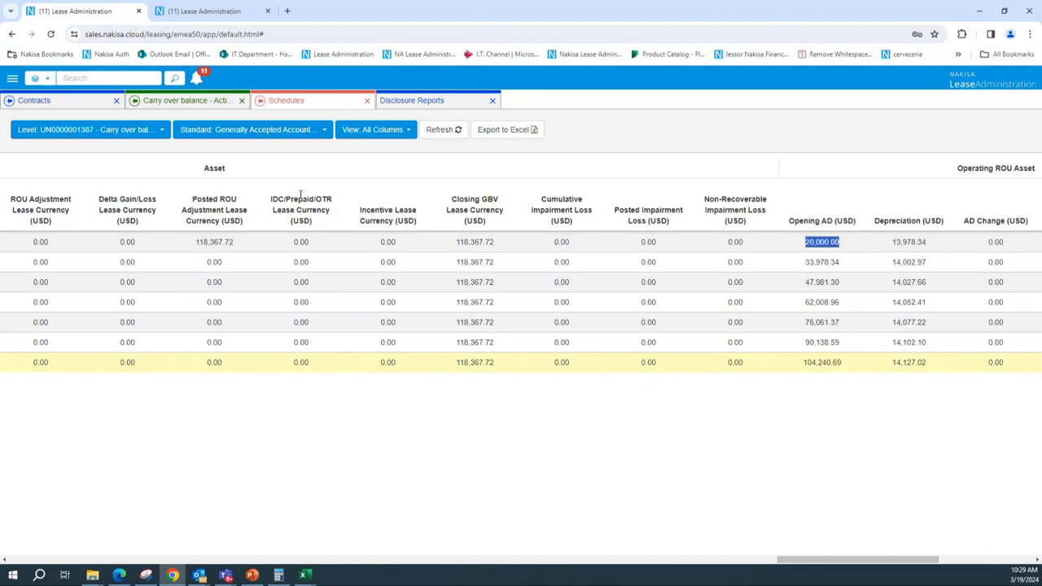
Return to the activation group and review its carry-over balance fields
click(215, 102)
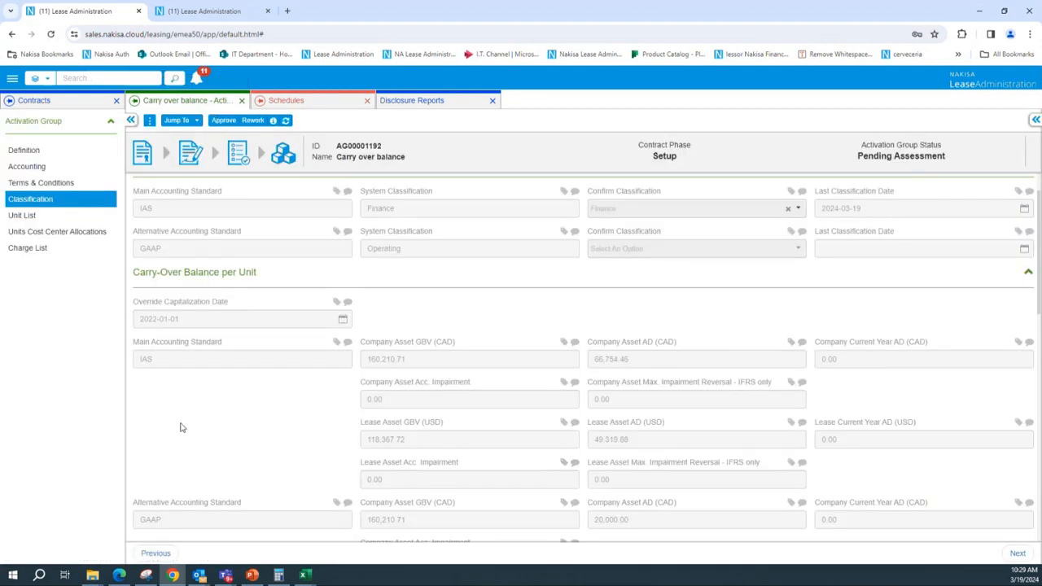
scroll(181, 427, down, 2)
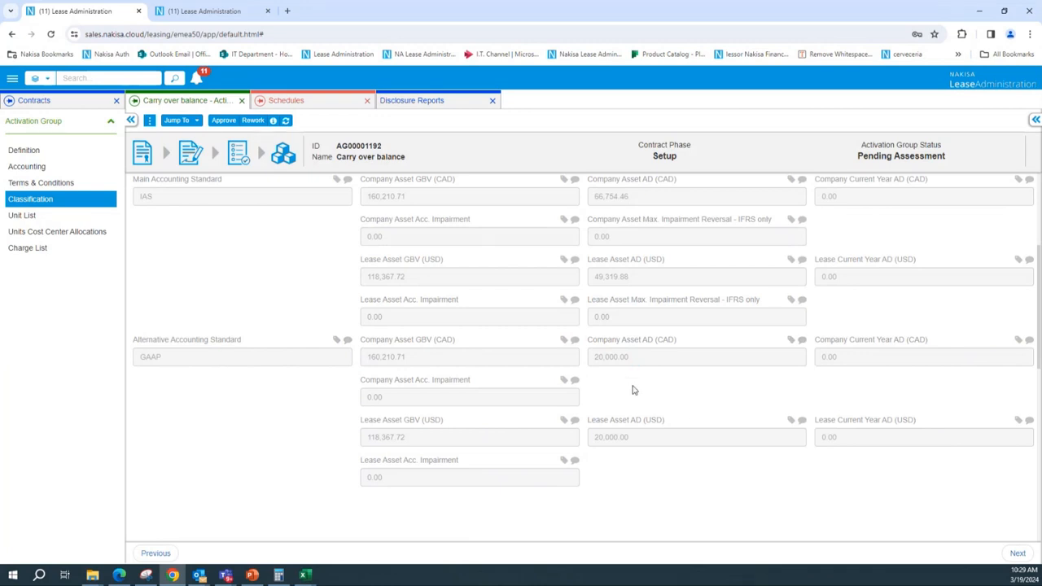